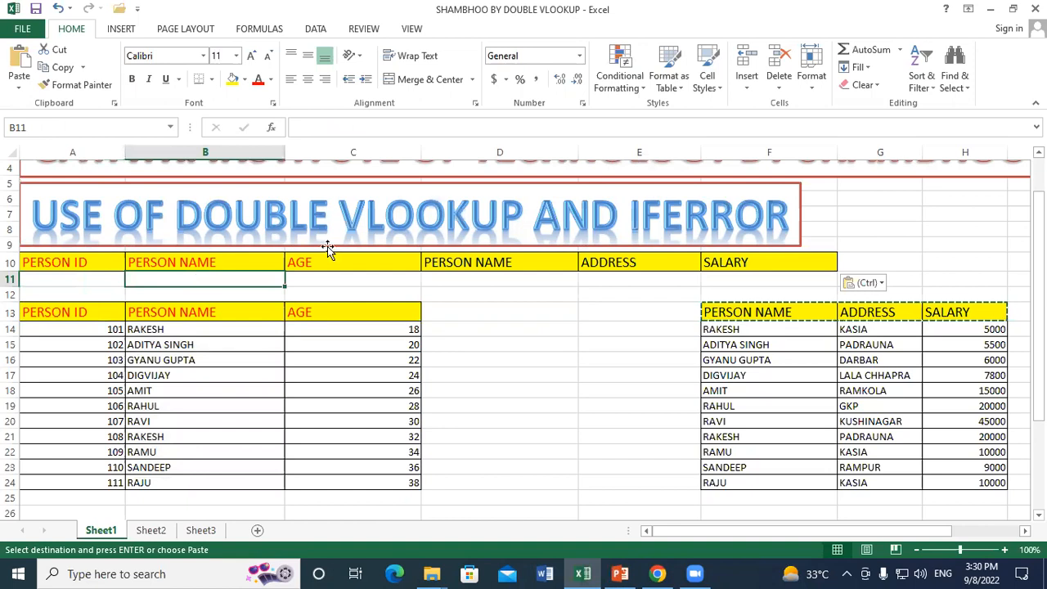
{"action": "left_click_drag", "start_coordinate": [340, 211], "coordinate": [499, 215]}
{"action": "left_click", "coordinate": [500, 327]}
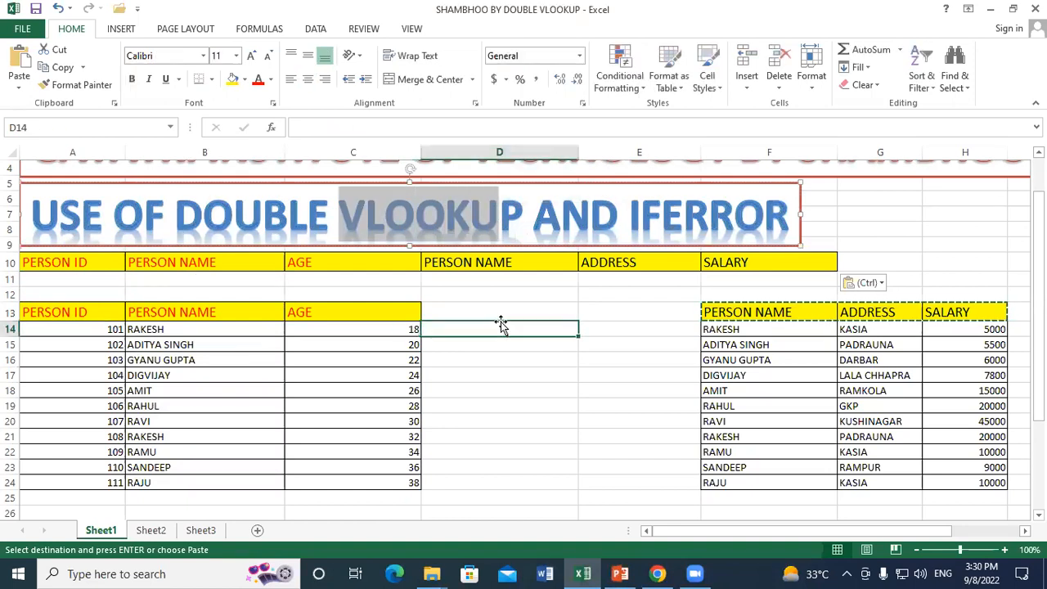
{"action": "left_click", "coordinate": [264, 278]}
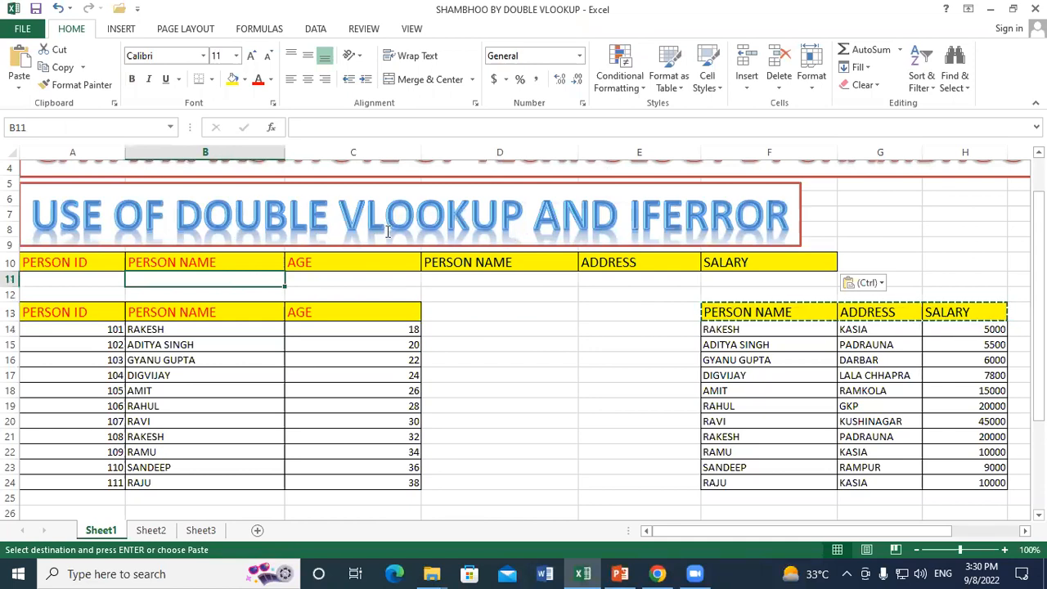
{"action": "left_click", "coordinate": [483, 306]}
{"action": "left_click", "coordinate": [540, 356]}
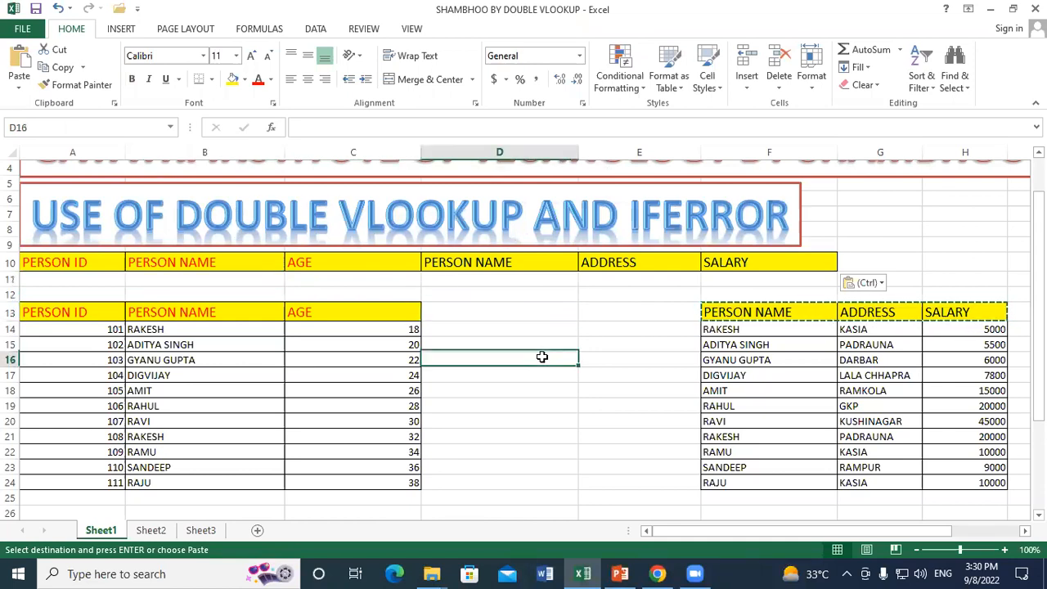
Examine the ID, name and age table in A13:C24 and the name, address and salary table in F13:H24, including their shared PERSON NAME column.
{"action": "left_click_drag", "start_coordinate": [93, 313], "coordinate": [368, 405]}
{"action": "left_click", "coordinate": [538, 361]}
{"action": "left_click_drag", "start_coordinate": [68, 310], "coordinate": [364, 484]}
{"action": "left_click", "coordinate": [654, 388]}
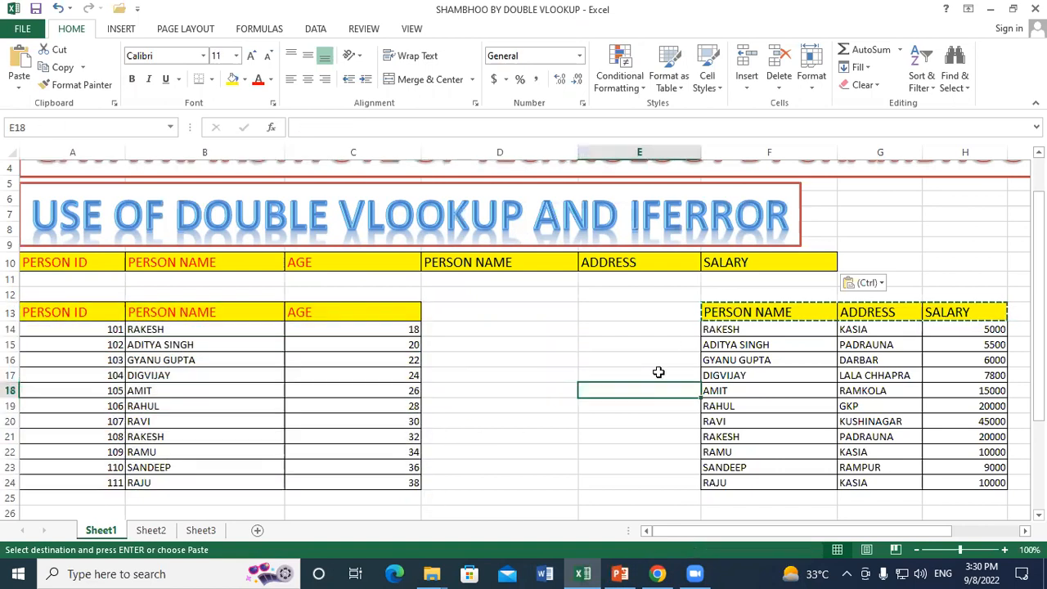
{"action": "left_click_drag", "start_coordinate": [751, 306], "coordinate": [965, 483]}
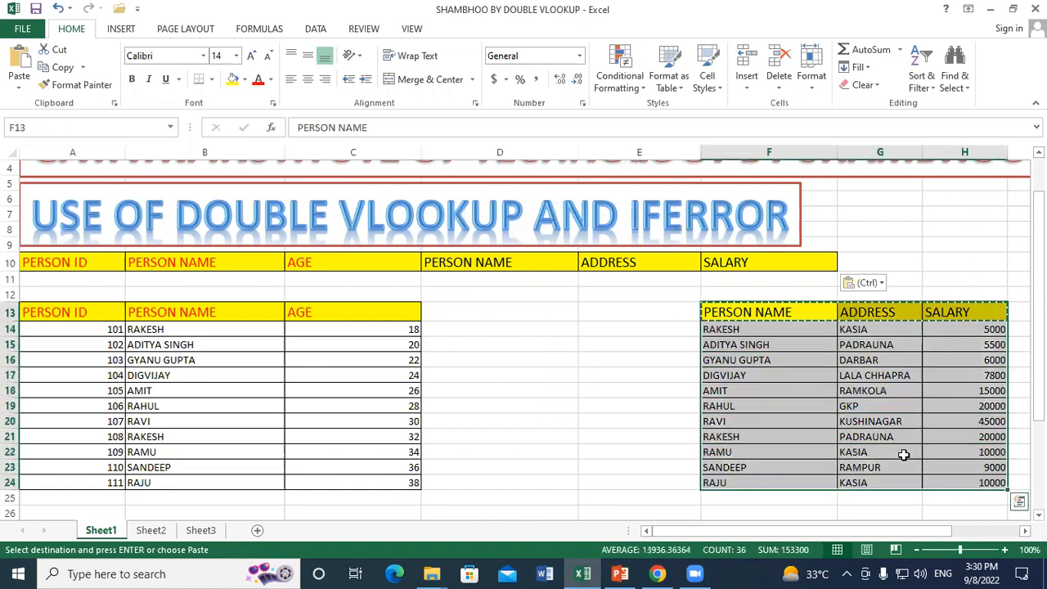
{"action": "left_click", "coordinate": [534, 312]}
{"action": "left_click_drag", "start_coordinate": [71, 309], "coordinate": [379, 482]}
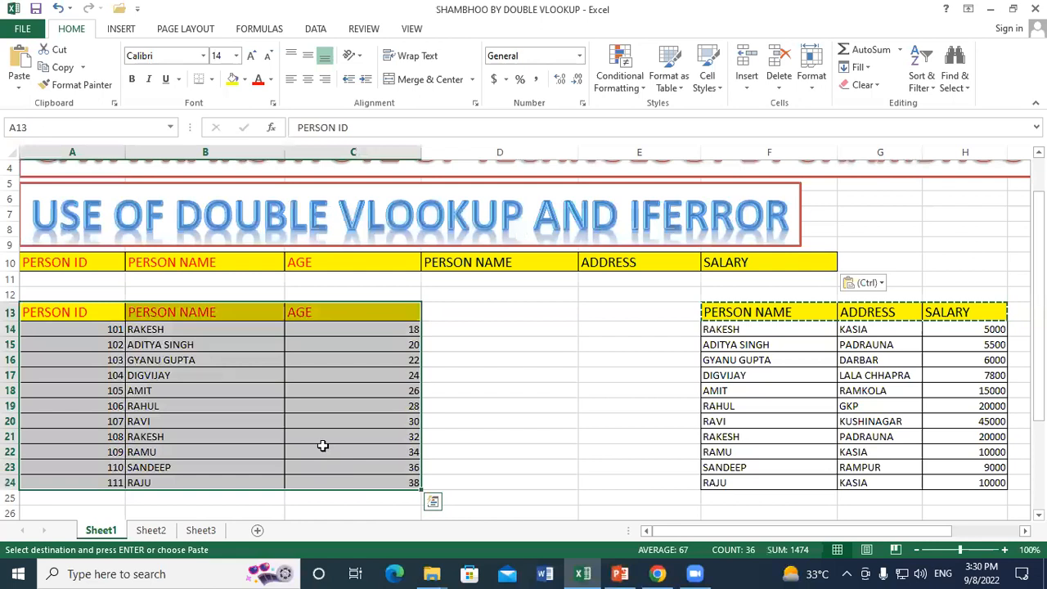
{"action": "left_click", "coordinate": [434, 368]}
{"action": "left_click_drag", "start_coordinate": [149, 313], "coordinate": [164, 479]}
{"action": "left_click_drag", "start_coordinate": [736, 314], "coordinate": [764, 495]}
{"action": "left_click", "coordinate": [502, 395]}
{"action": "left_click_drag", "start_coordinate": [73, 313], "coordinate": [358, 481]}
{"action": "left_click", "coordinate": [493, 342]}
{"action": "left_click_drag", "start_coordinate": [91, 316], "coordinate": [381, 488]}
{"action": "left_click", "coordinate": [527, 329]}
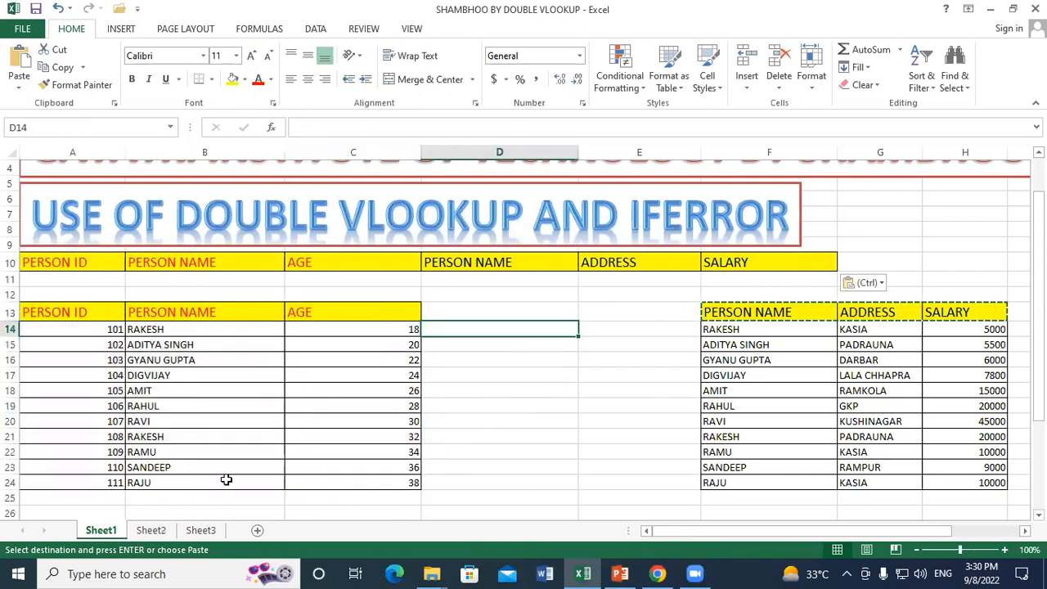
{"action": "left_click", "coordinate": [517, 379]}
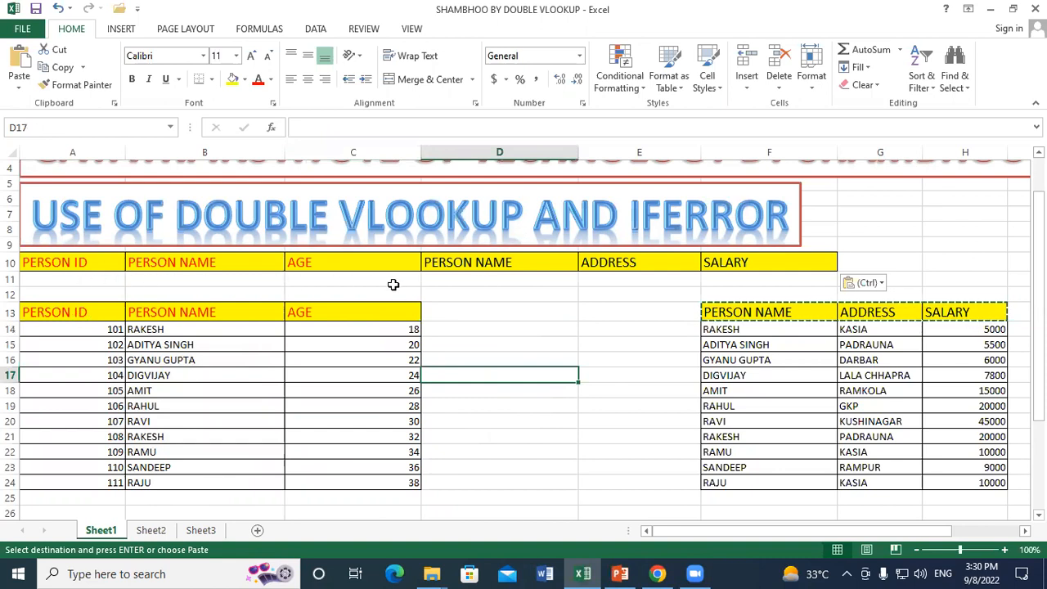
{"action": "left_click", "coordinate": [527, 278]}
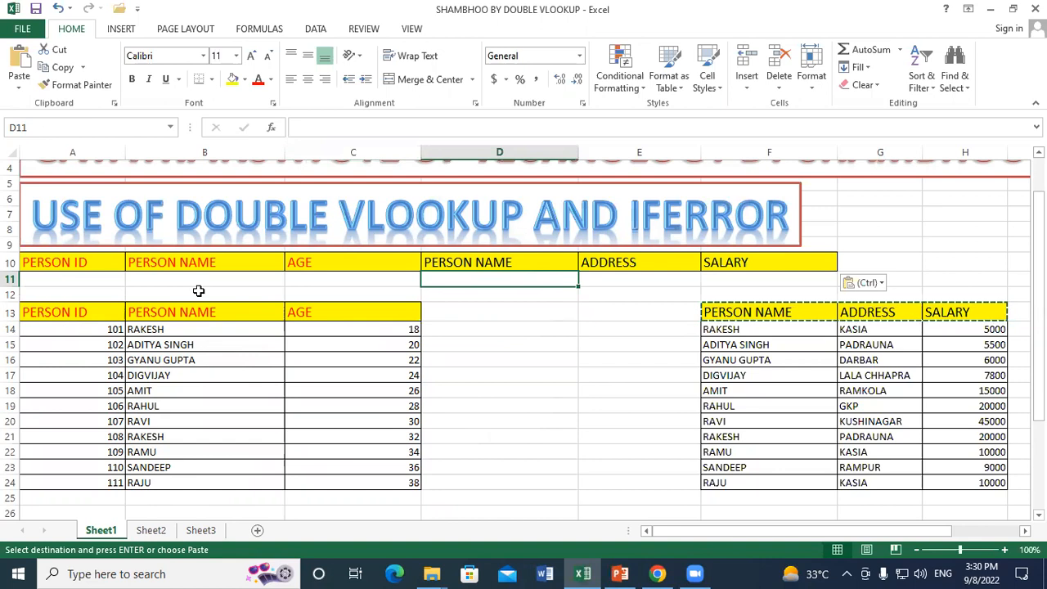
{"action": "left_click", "coordinate": [525, 358]}
{"action": "left_click", "coordinate": [505, 292]}
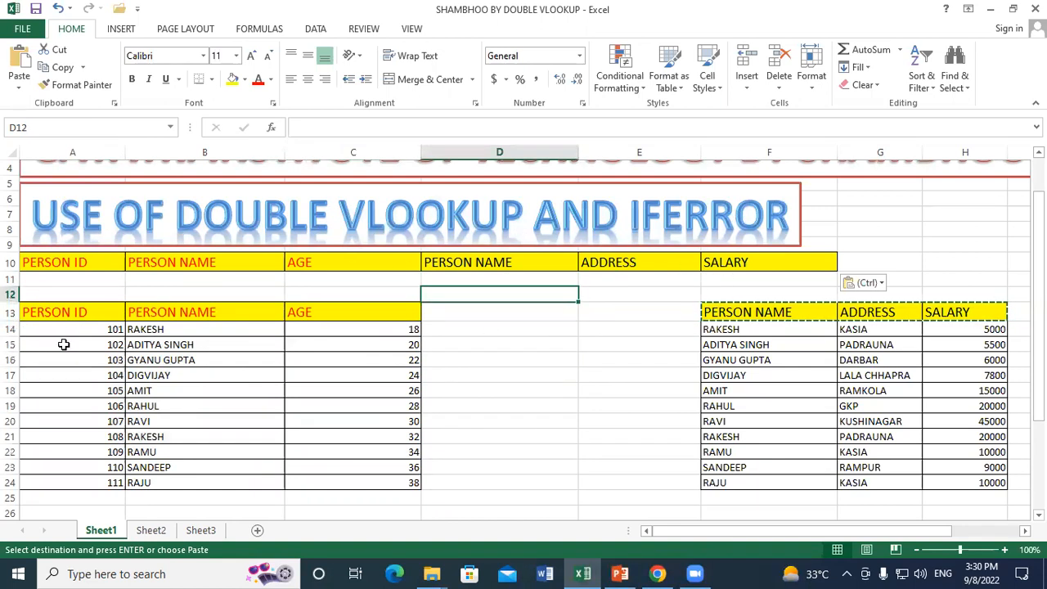
Copy the first person ID from A14 into cell A11 under the PERSON ID heading.
{"action": "right_click", "coordinate": [84, 330]}
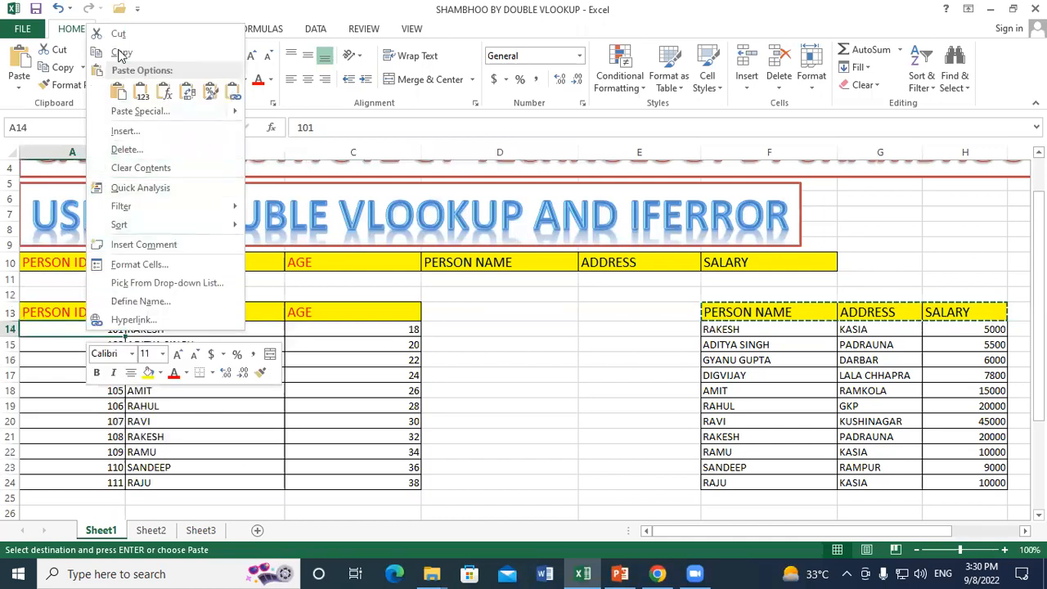
{"action": "left_click", "coordinate": [118, 53]}
{"action": "left_click", "coordinate": [97, 279]}
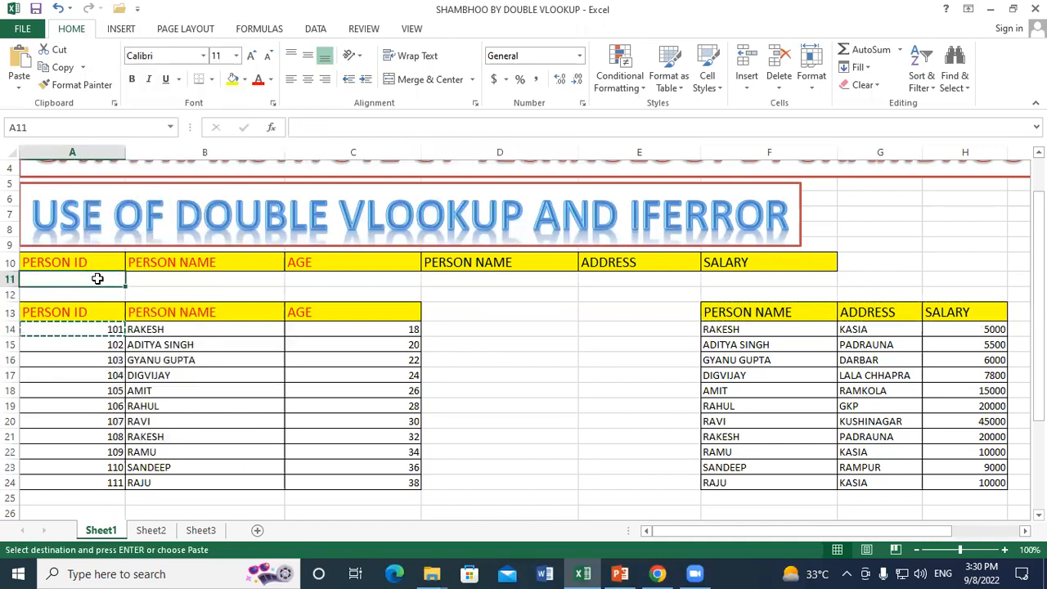
{"action": "right_click", "coordinate": [97, 279]}
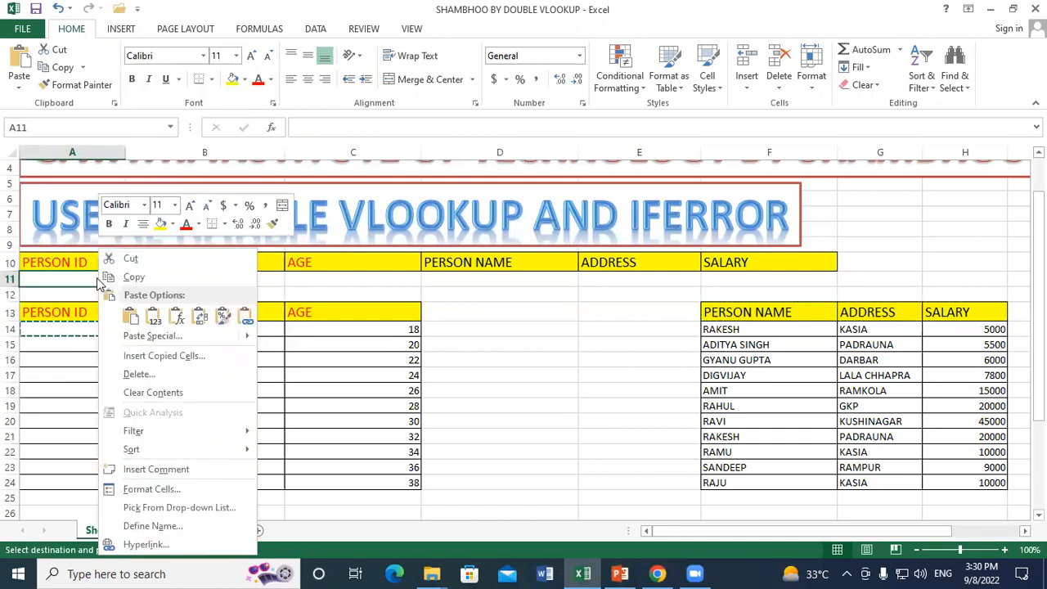
{"action": "left_click", "coordinate": [128, 319]}
Enter the formula =VLOOKUP(A11,A13:C24,2,0) in B11 to look up the person's name from the ID.
{"action": "left_click", "coordinate": [209, 282]}
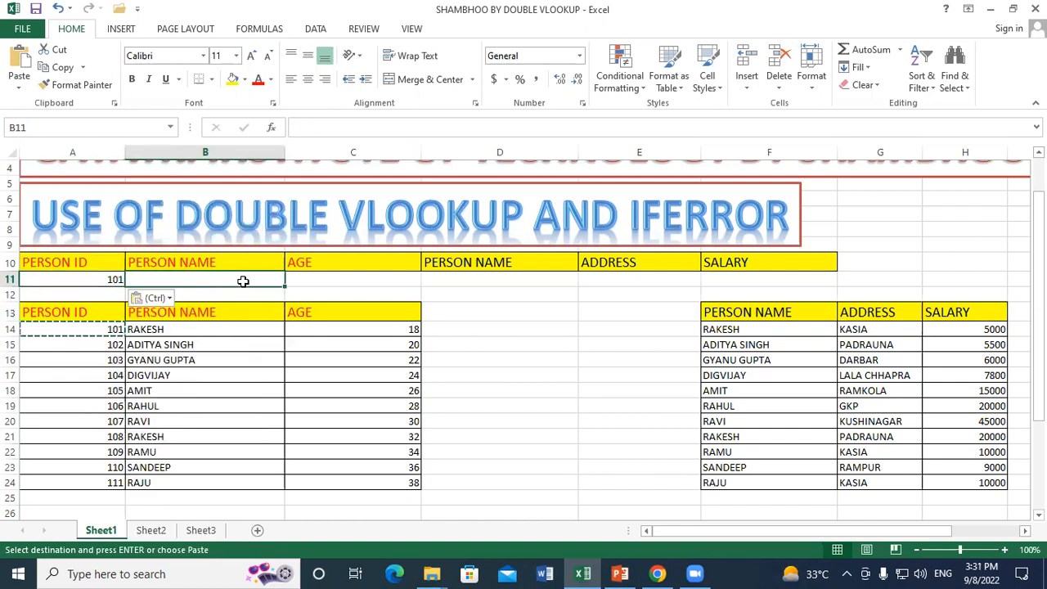
{"action": "type", "text": "="}
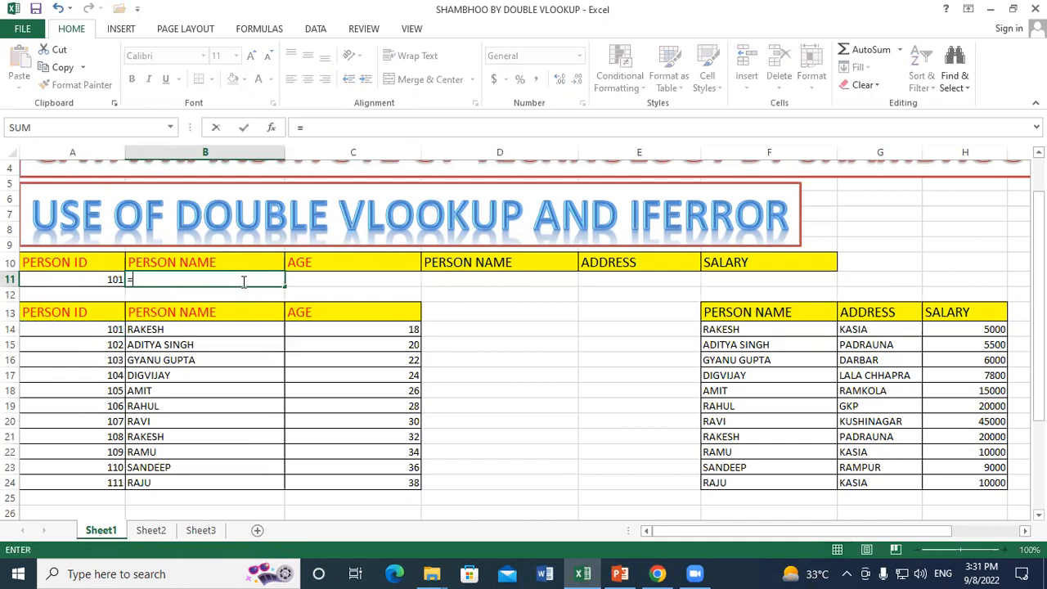
{"action": "type", "text": "VL"}
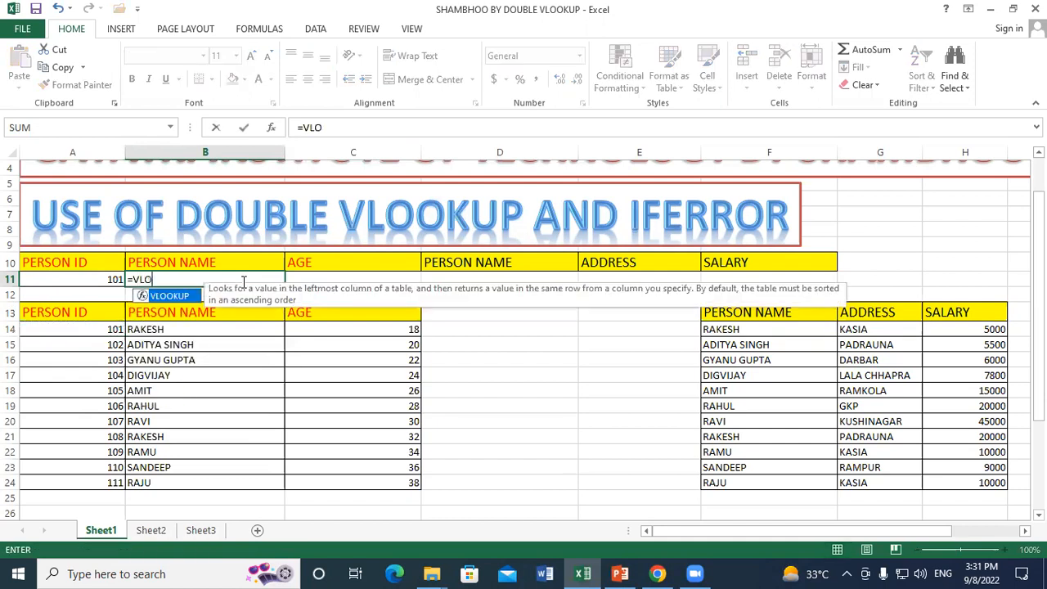
{"action": "type", "text": "O"}
{"action": "double_click", "coordinate": [172, 296]}
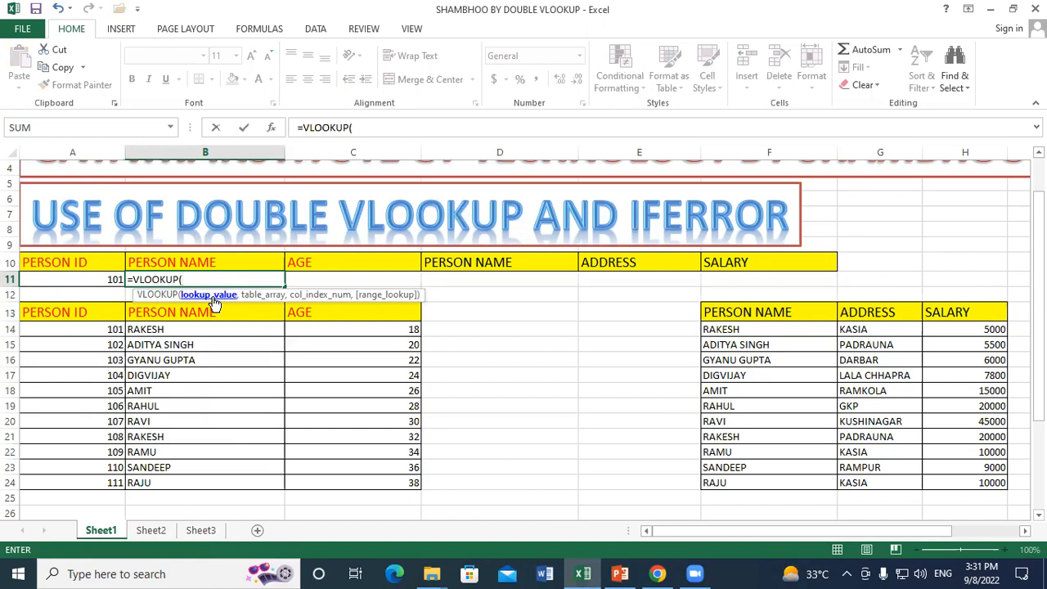
{"action": "left_click", "coordinate": [95, 278]}
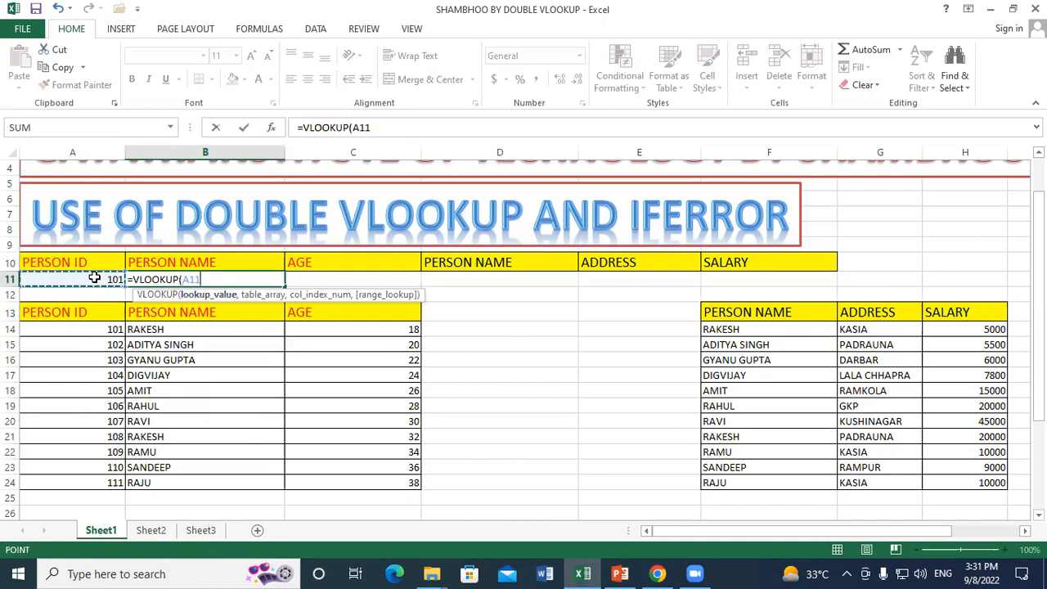
{"action": "type", "text": ","}
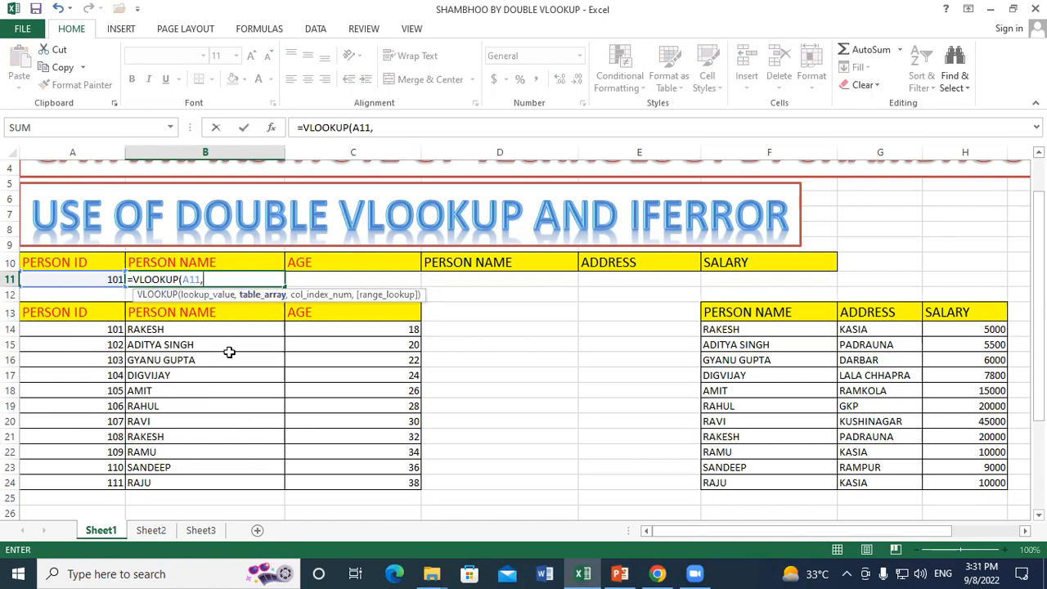
{"action": "left_click_drag", "start_coordinate": [39, 314], "coordinate": [373, 483]}
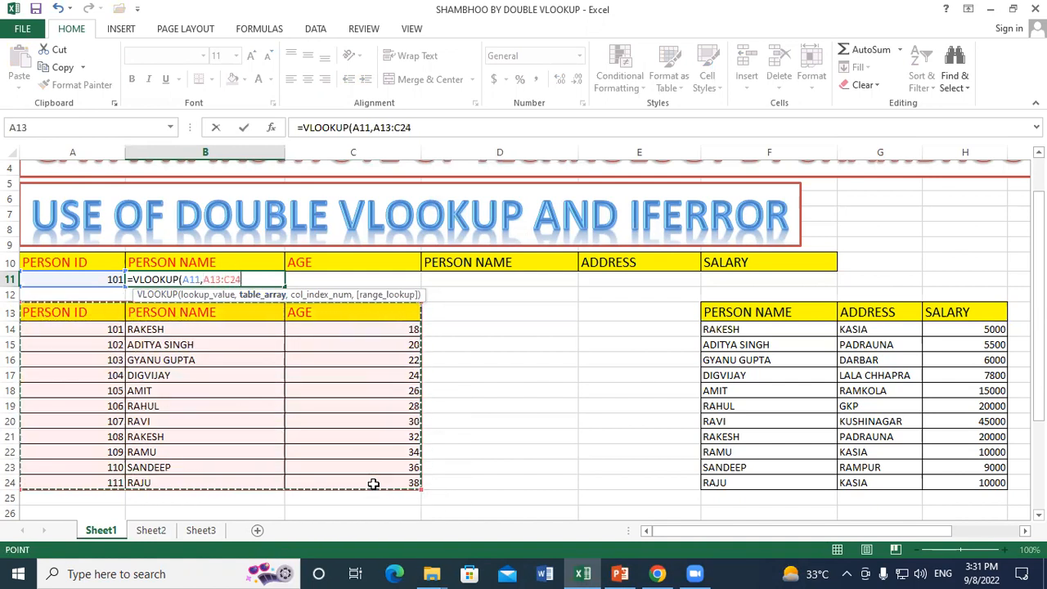
{"action": "type", "text": ",2"}
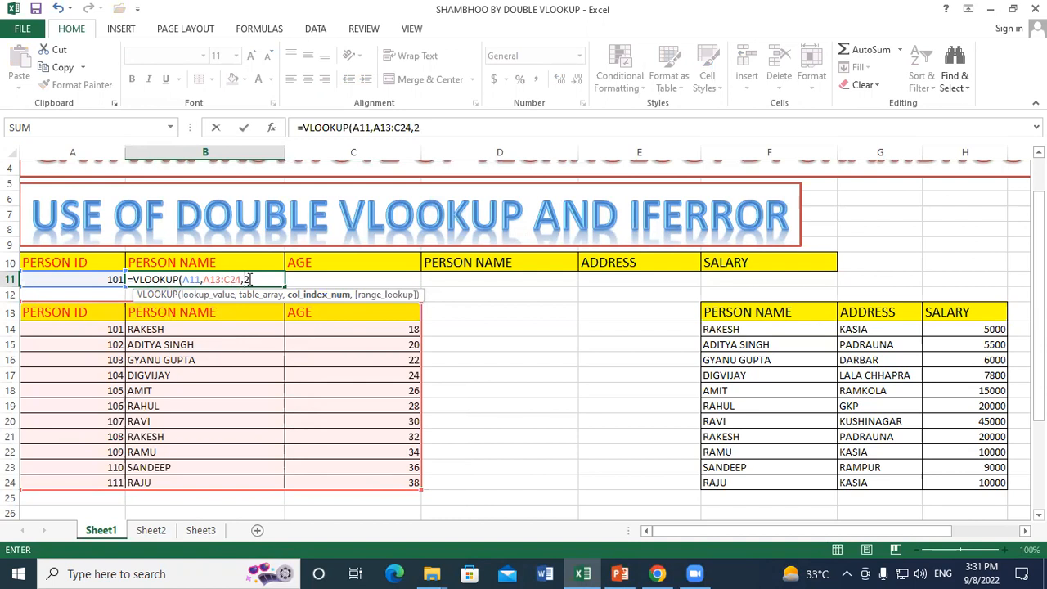
{"action": "type", "text": ",0"}
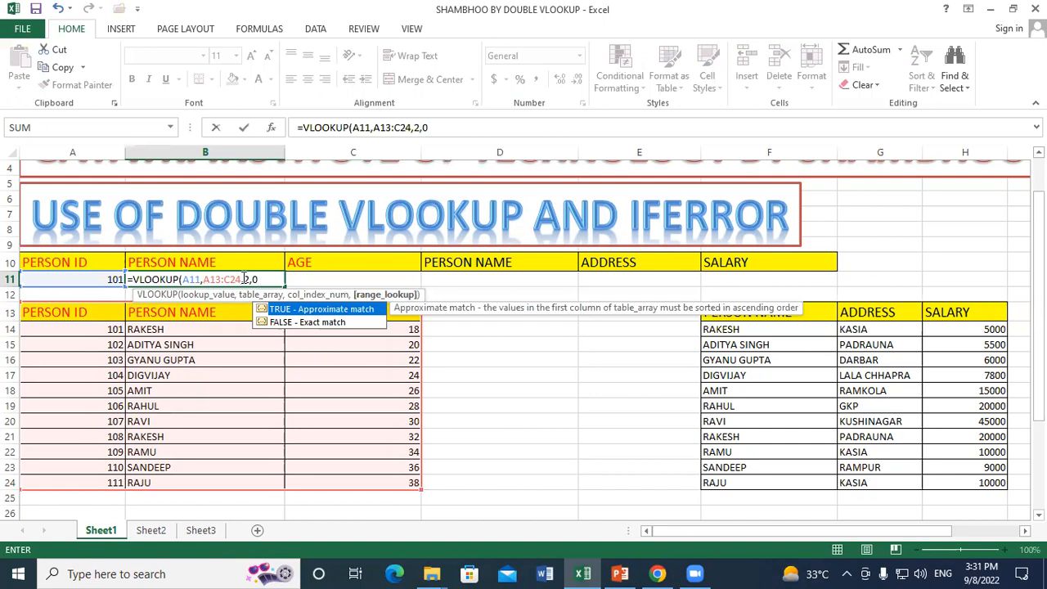
{"action": "type", "text": ")"}
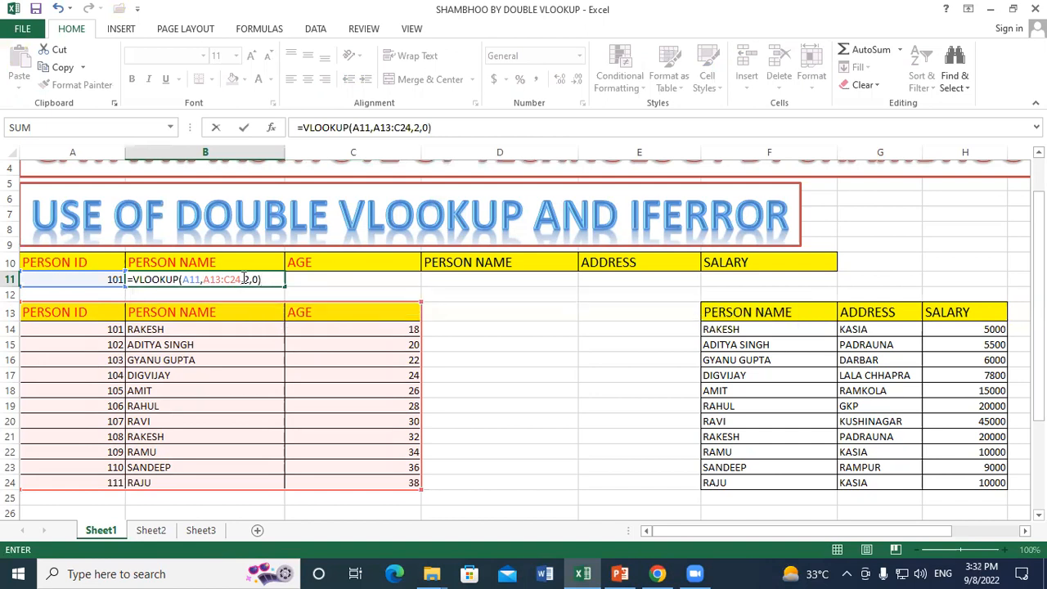
{"action": "key", "text": "Return"}
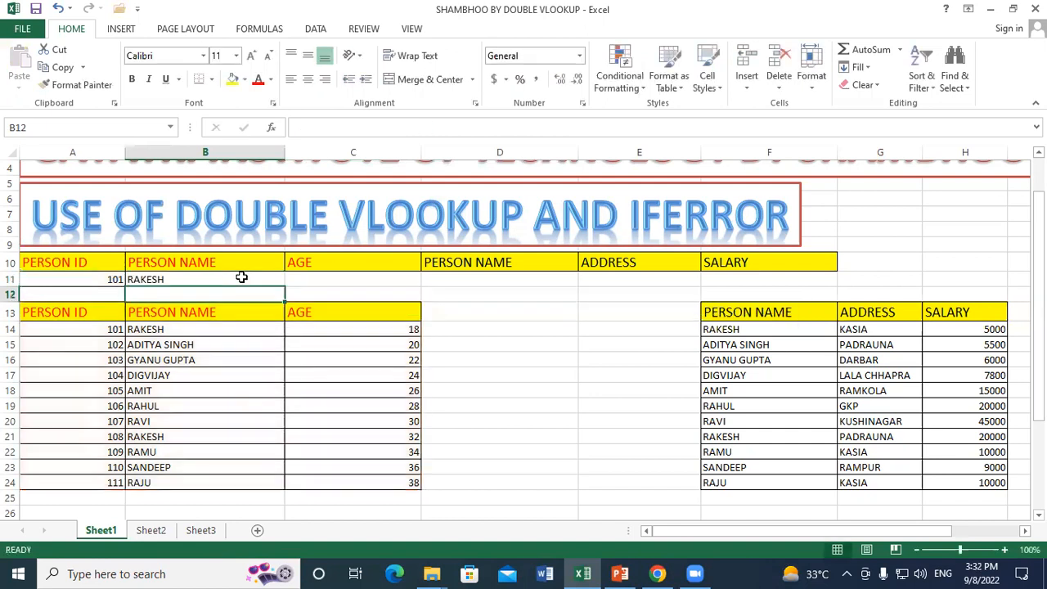
Test the name lookup in B11 by setting the person ID in A11 to 110.
{"action": "left_click", "coordinate": [175, 278]}
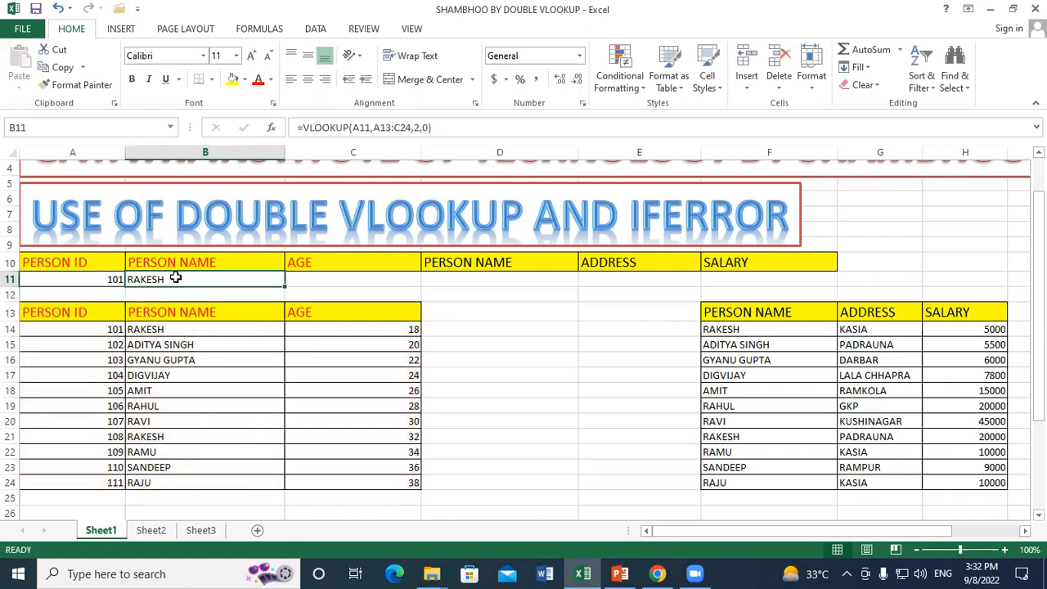
{"action": "left_click", "coordinate": [110, 274]}
{"action": "left_click", "coordinate": [197, 280]}
{"action": "left_click", "coordinate": [95, 280]}
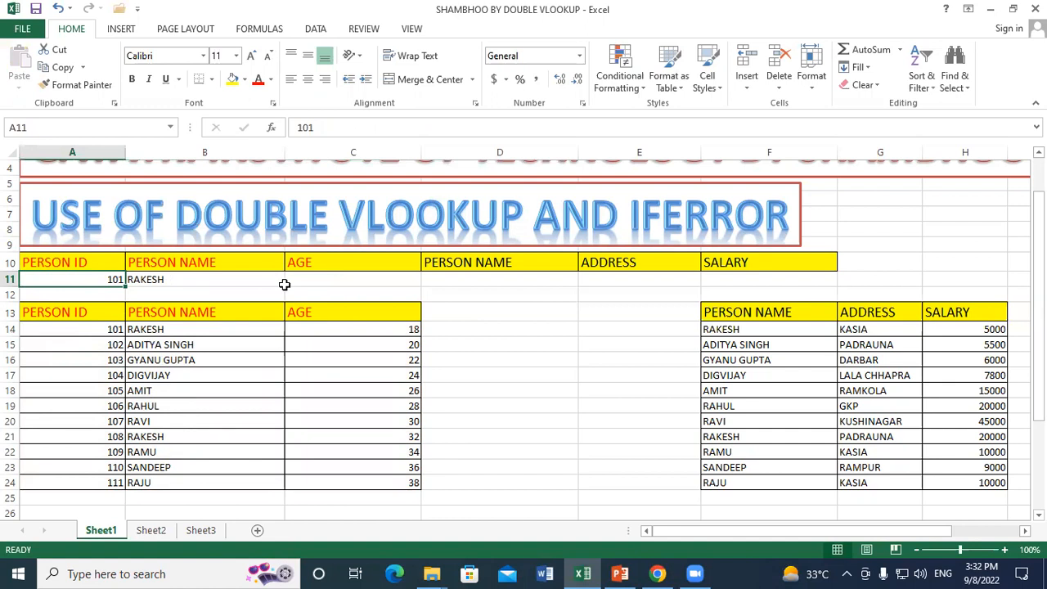
{"action": "type", "text": "11"}
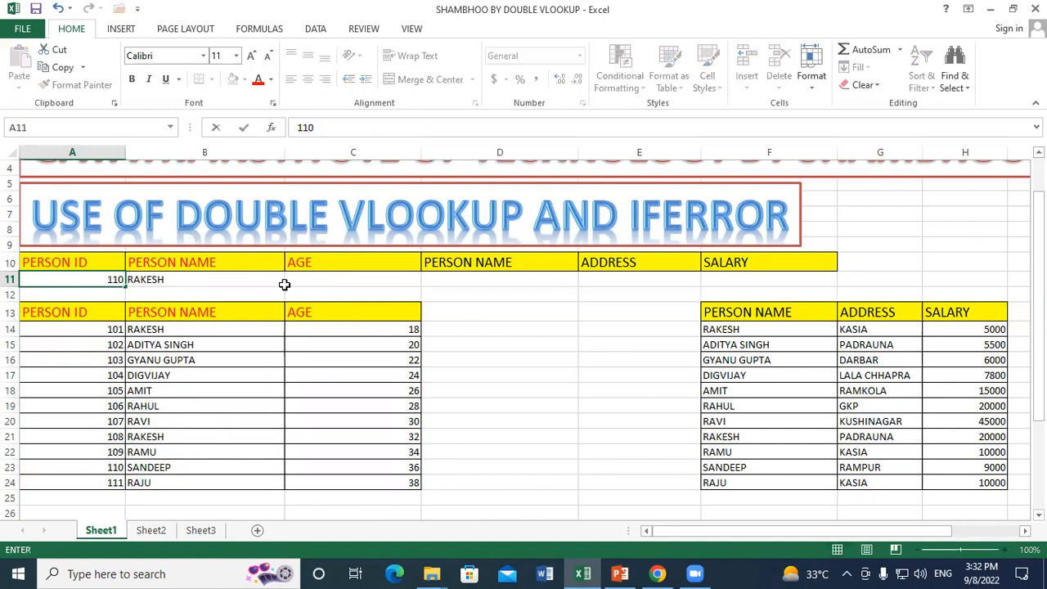
{"action": "key", "text": "Return"}
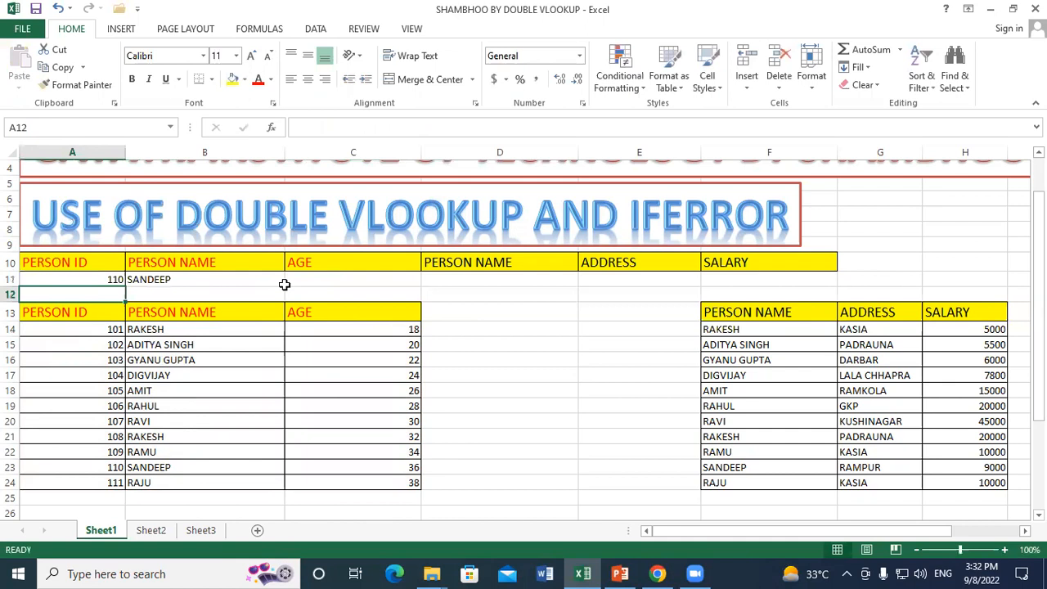
{"action": "left_click", "coordinate": [220, 274]}
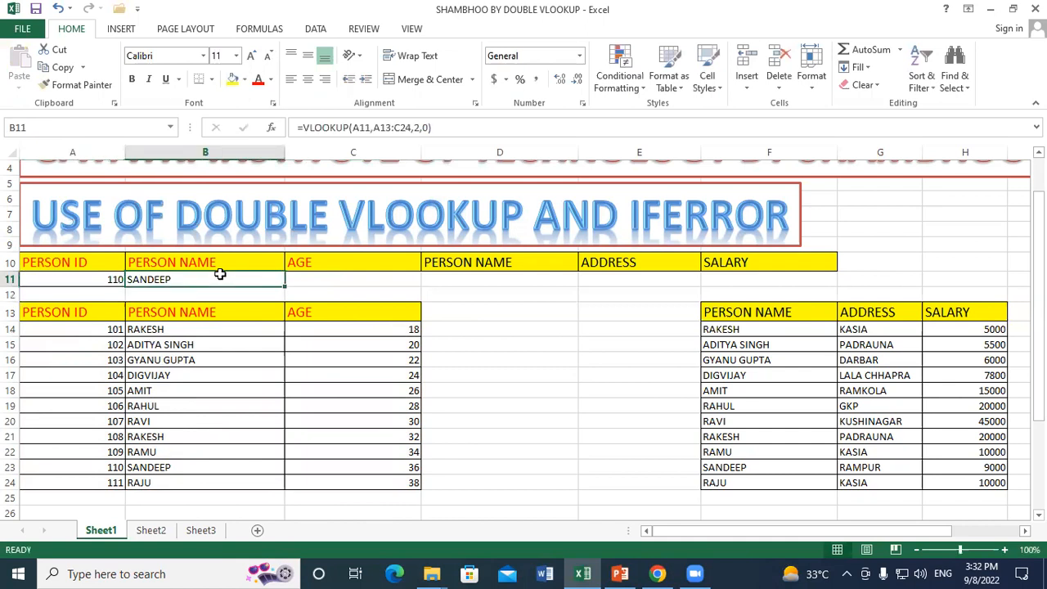
Set the person ID in A11 to 108 and check the looked-up name in B11.
{"action": "left_click", "coordinate": [109, 279]}
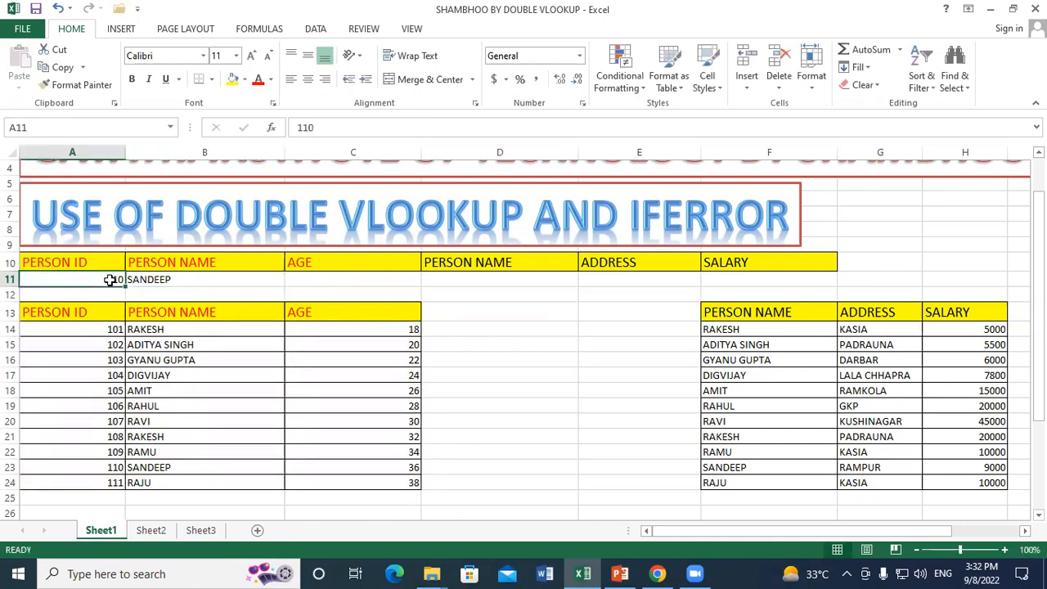
{"action": "type", "text": "1"}
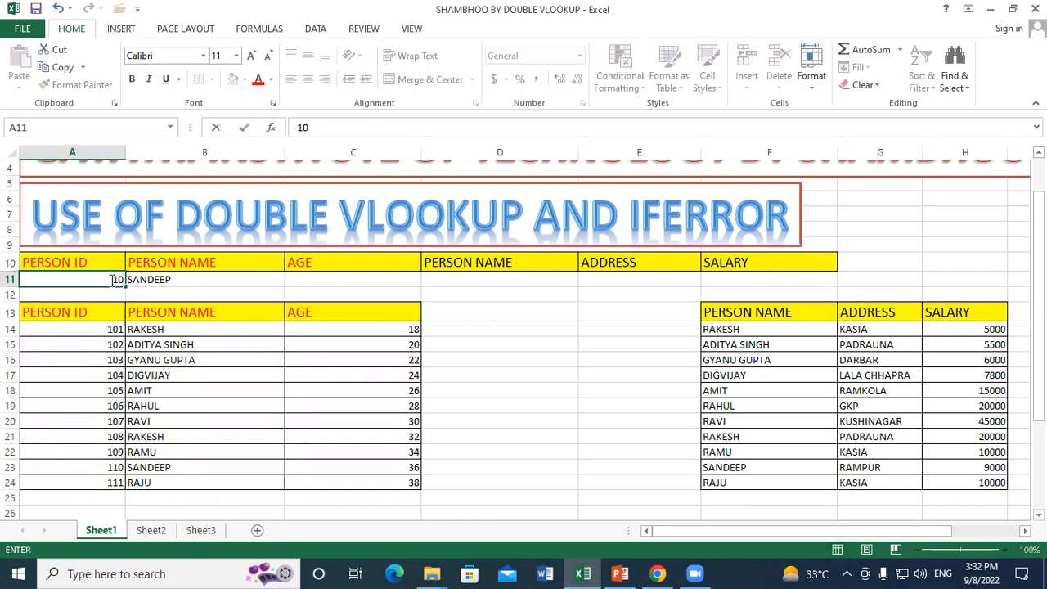
{"action": "key", "text": "Return"}
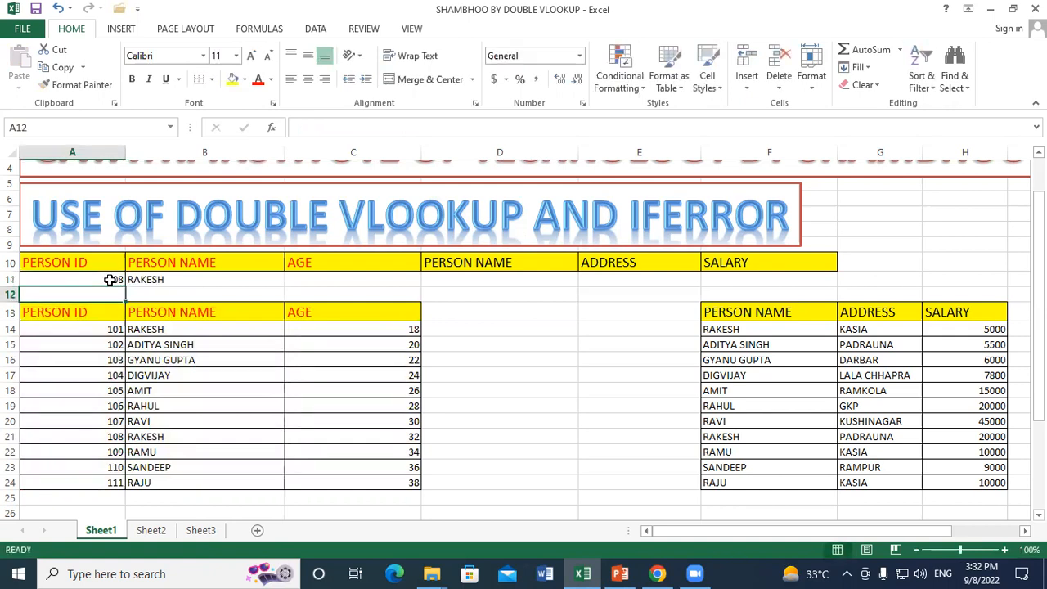
{"action": "left_click", "coordinate": [164, 279]}
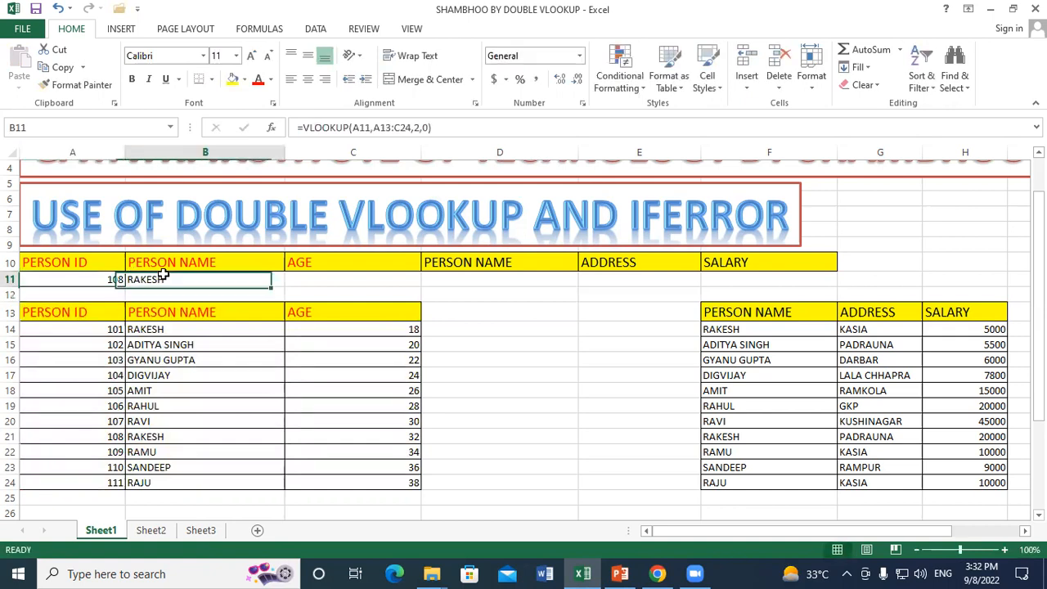
{"action": "left_click", "coordinate": [101, 279]}
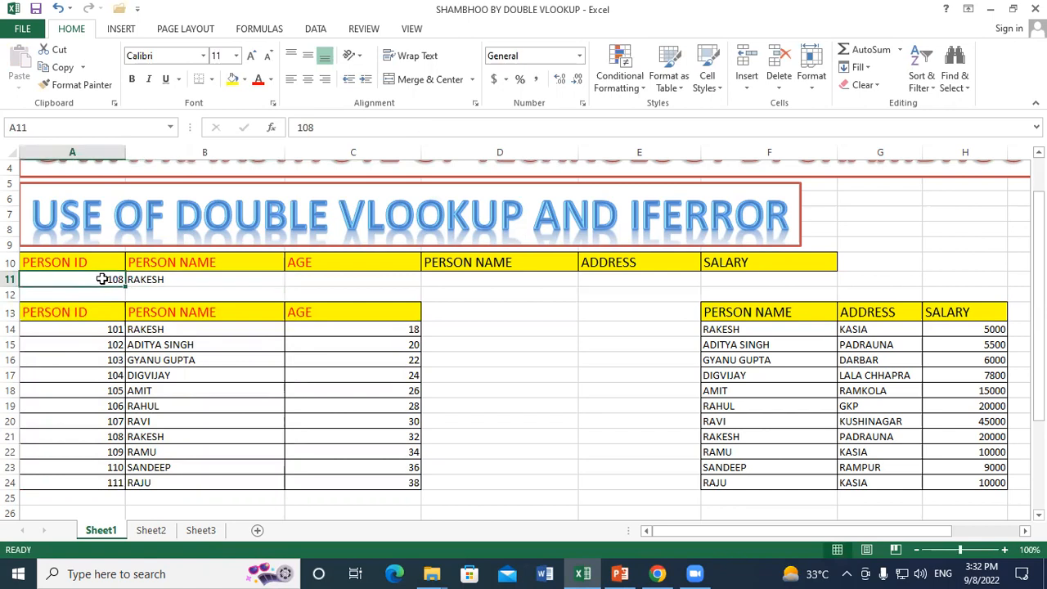
{"action": "left_click", "coordinate": [173, 279]}
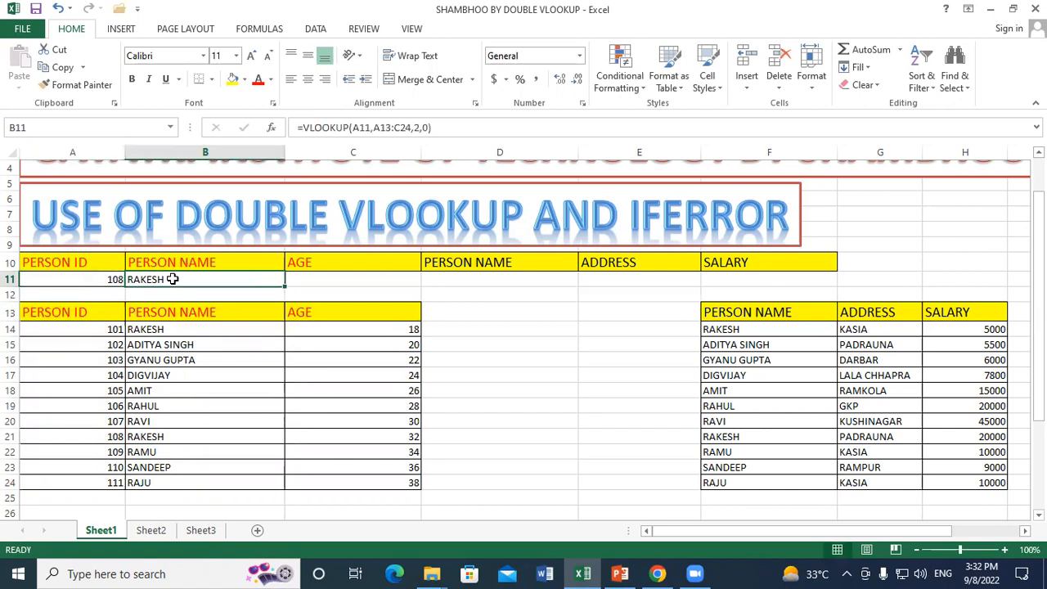
Enter the formula =VLOOKUP(A11,A13:C24,3,0) in C11 to look up the person's age from the ID.
{"action": "left_click", "coordinate": [313, 281]}
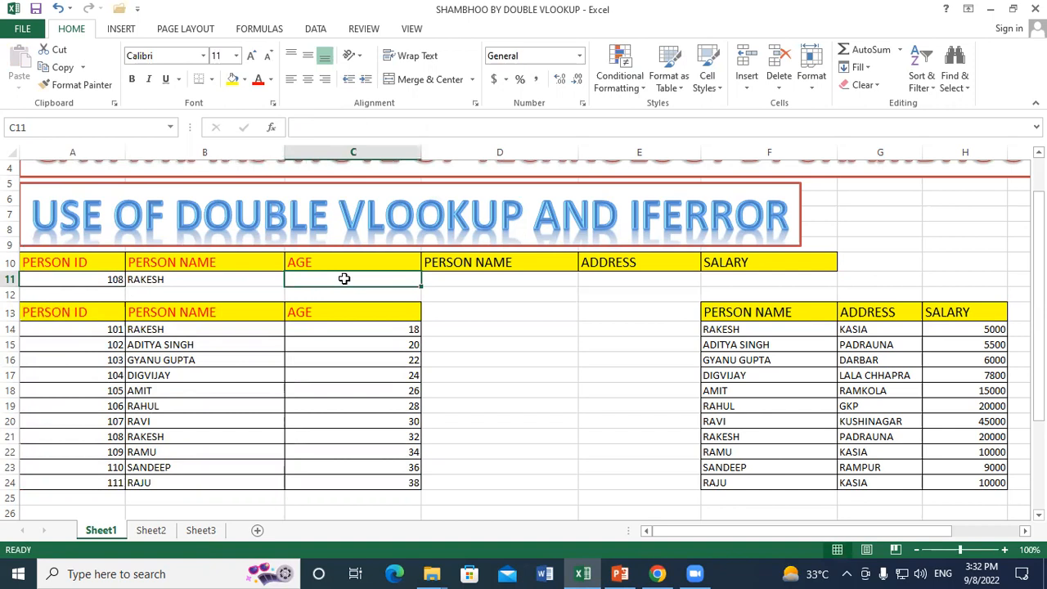
{"action": "type", "text": "=VL"}
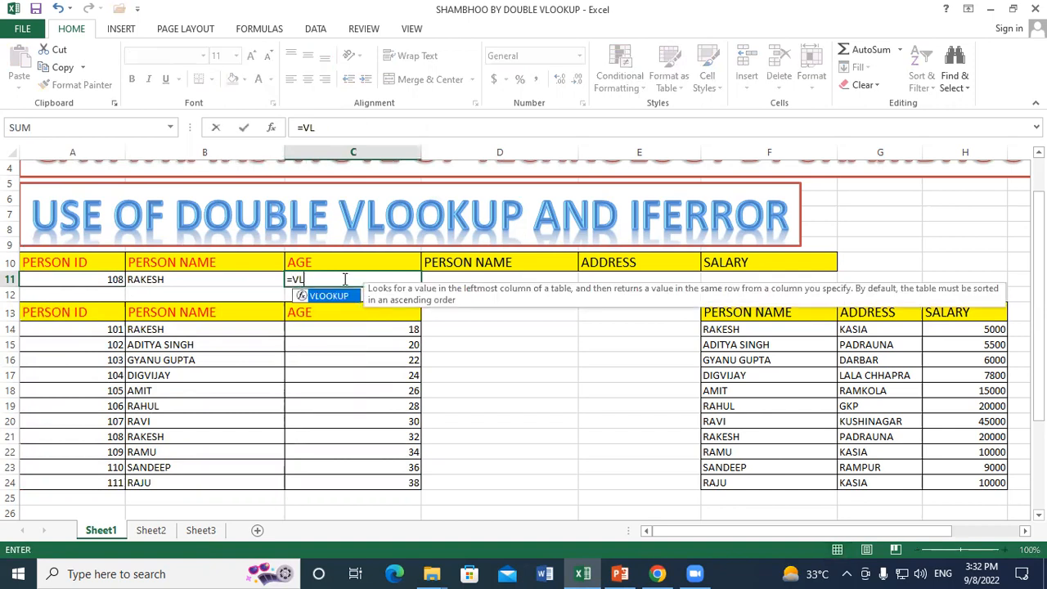
{"action": "type", "text": "O"}
{"action": "double_click", "coordinate": [331, 294]}
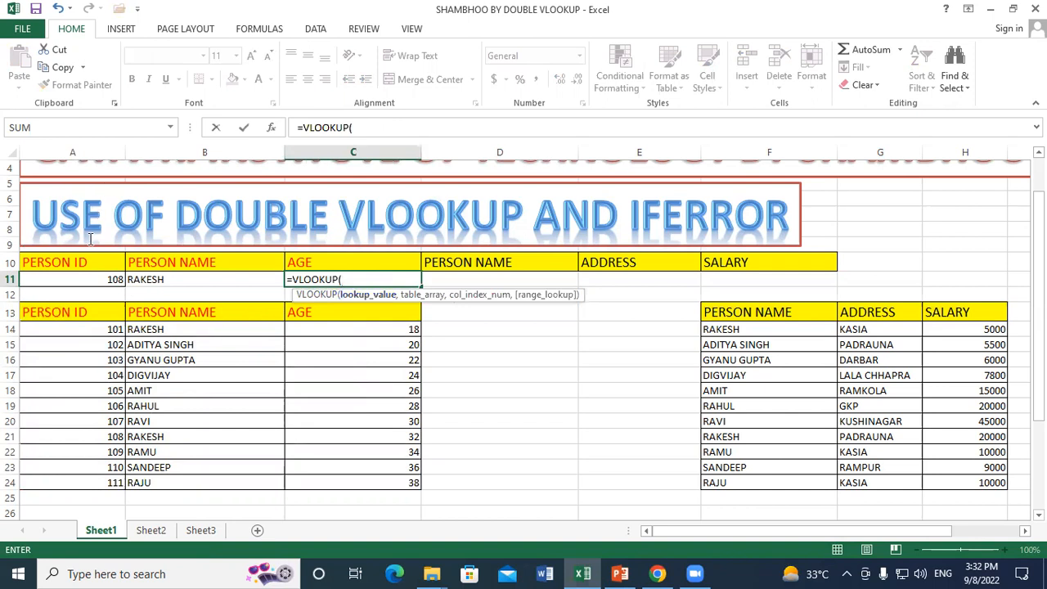
{"action": "left_click", "coordinate": [92, 283]}
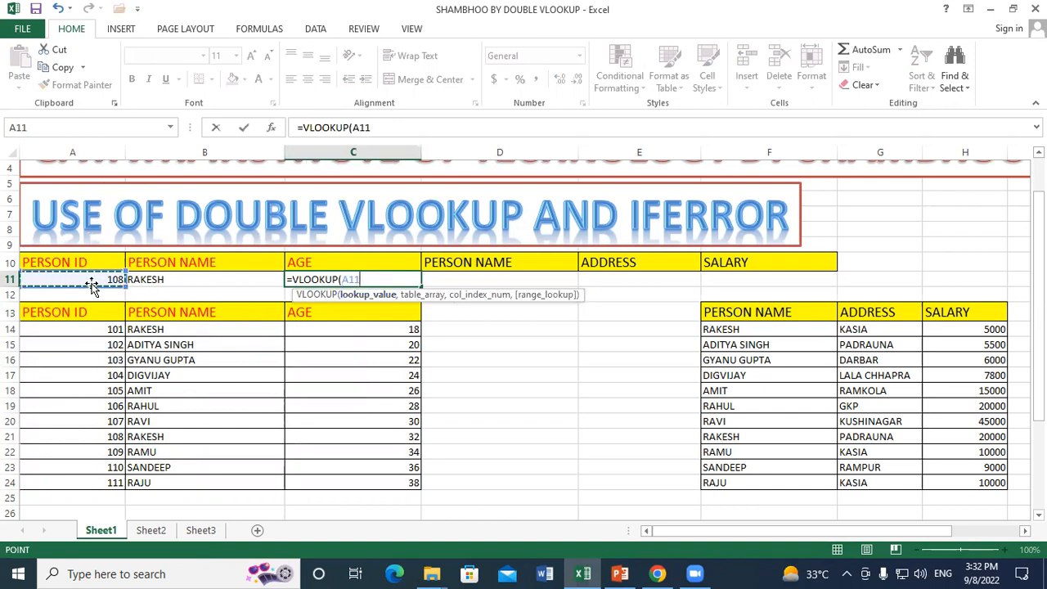
{"action": "type", "text": ","}
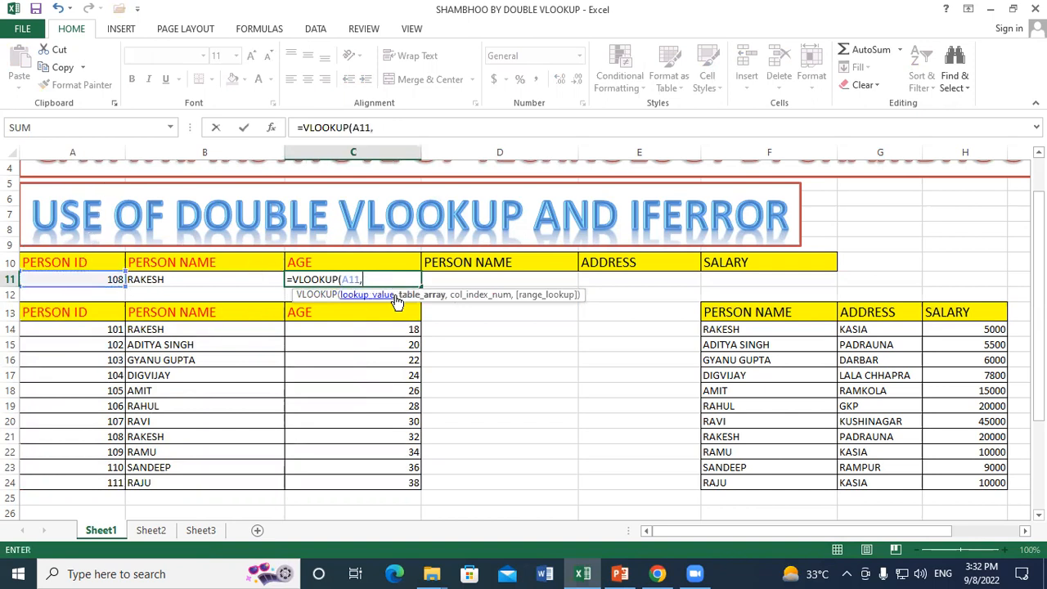
{"action": "left_click_drag", "start_coordinate": [89, 318], "coordinate": [395, 480]}
{"action": "type", "text": ","}
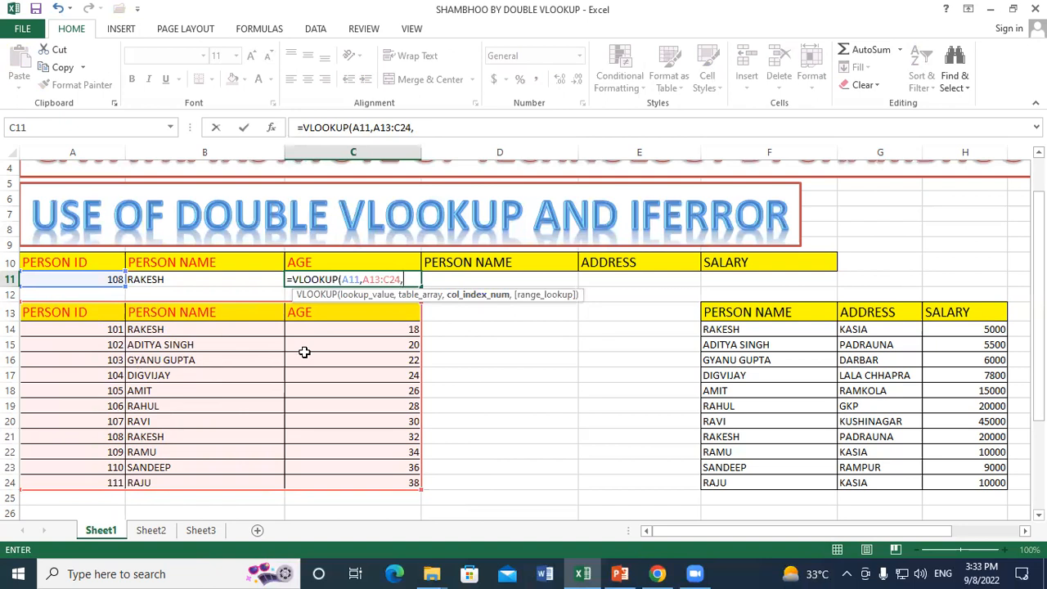
{"action": "type", "text": "3,"}
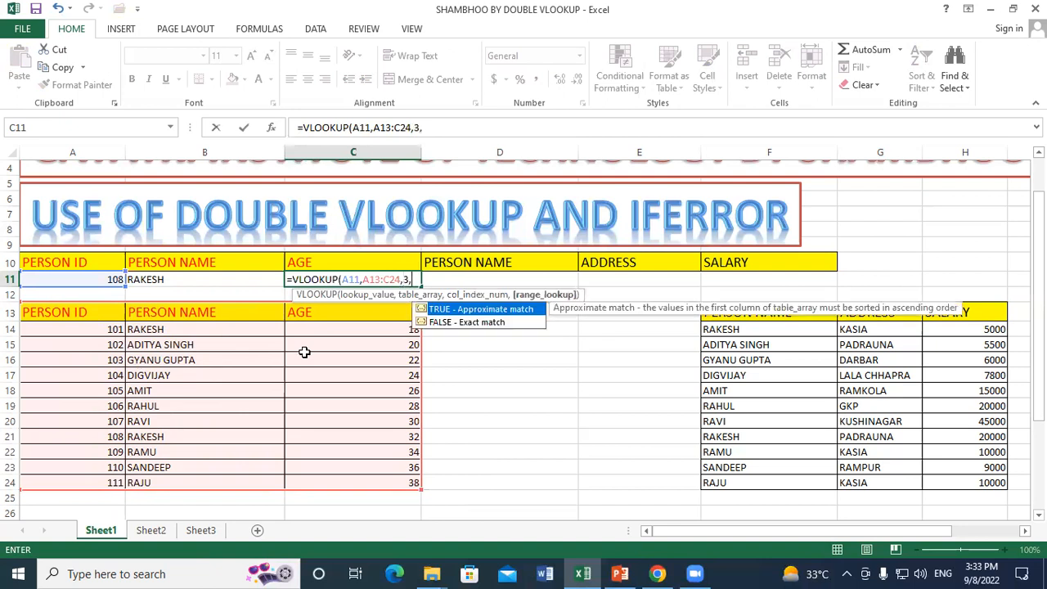
{"action": "type", "text": "0)"}
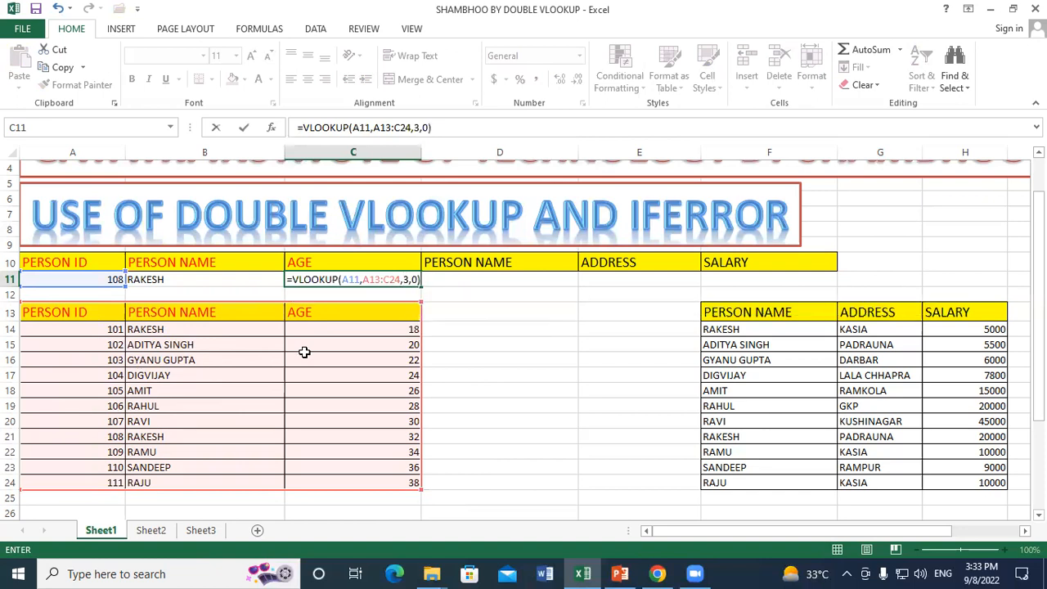
{"action": "key", "text": "Return"}
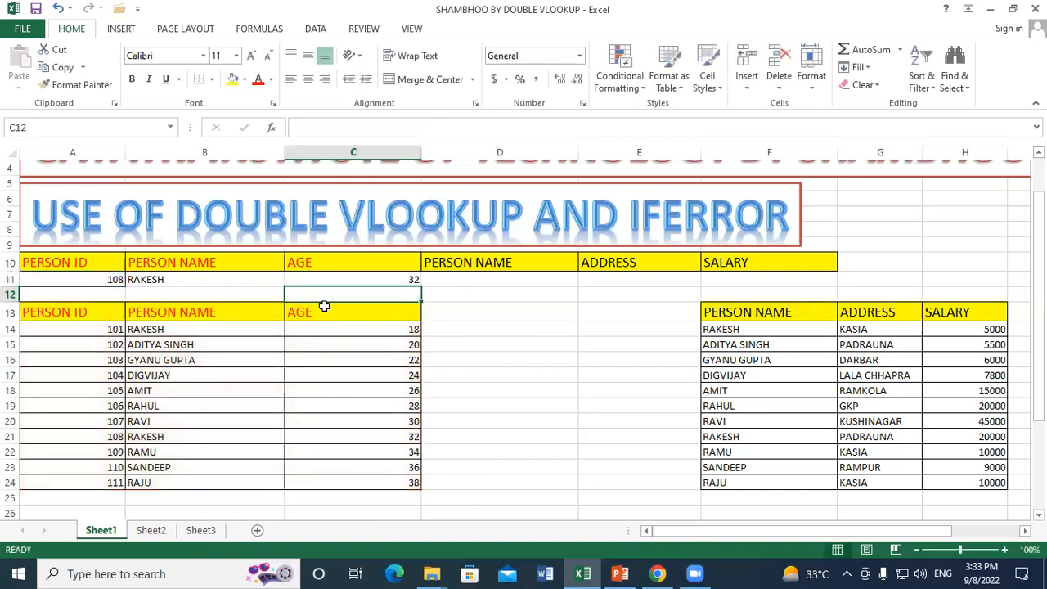
Set the person ID in A11 to 105 and compare the looked-up name and age with that ID's row in the source table.
{"action": "left_click", "coordinate": [366, 279]}
{"action": "left_click", "coordinate": [113, 281]}
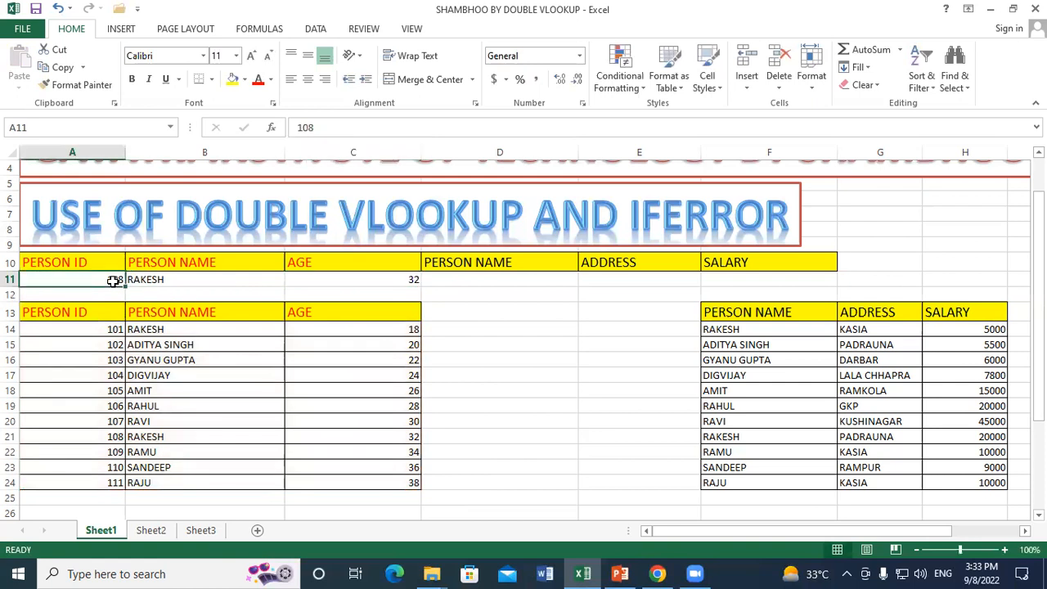
{"action": "type", "text": "10"}
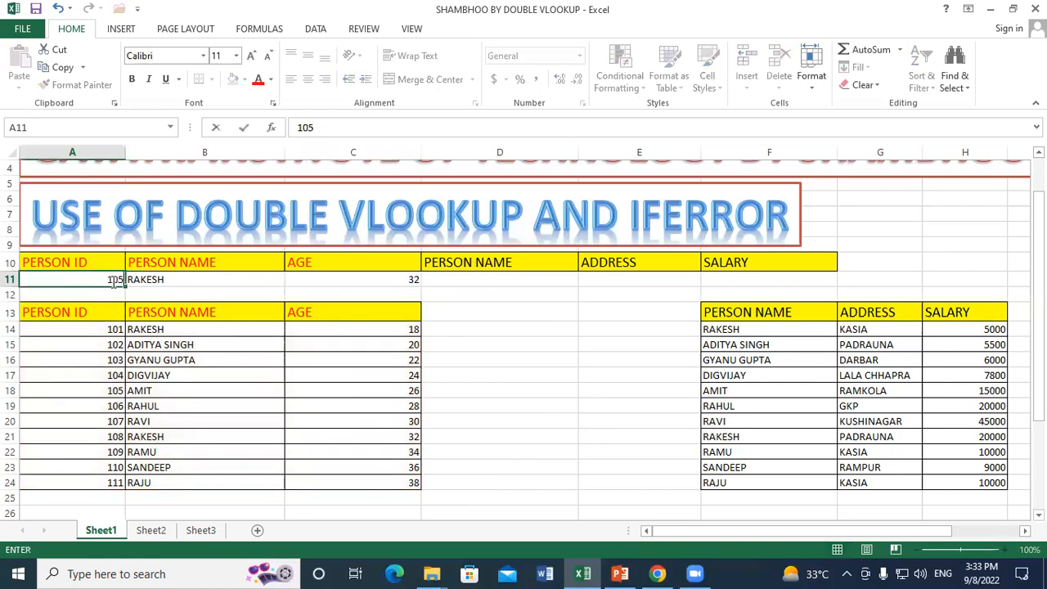
{"action": "key", "text": "Return"}
{"action": "left_click", "coordinate": [140, 278]}
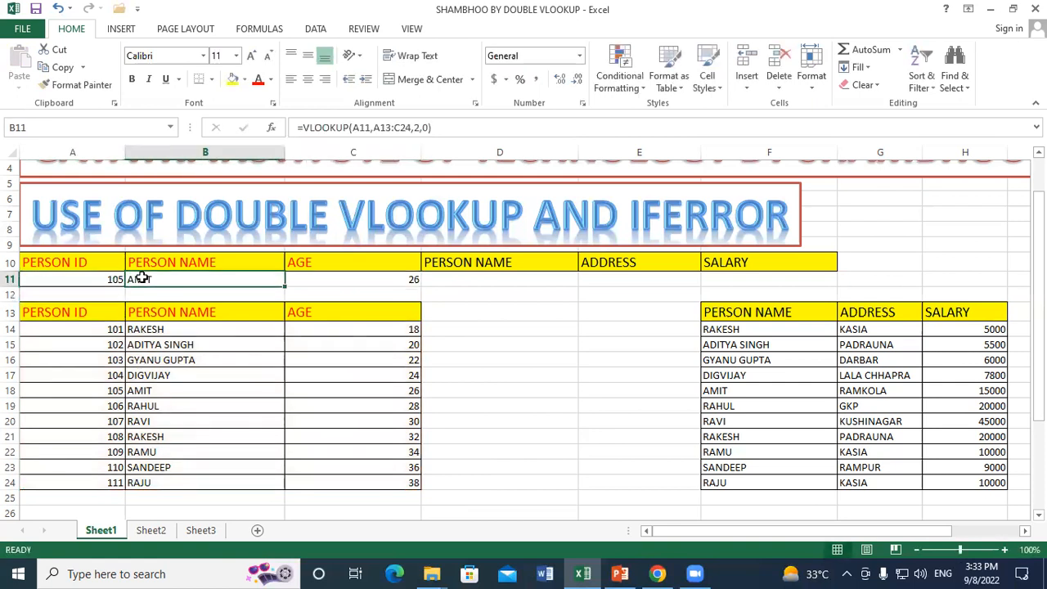
{"action": "left_click", "coordinate": [102, 387]}
{"action": "left_click", "coordinate": [182, 393]}
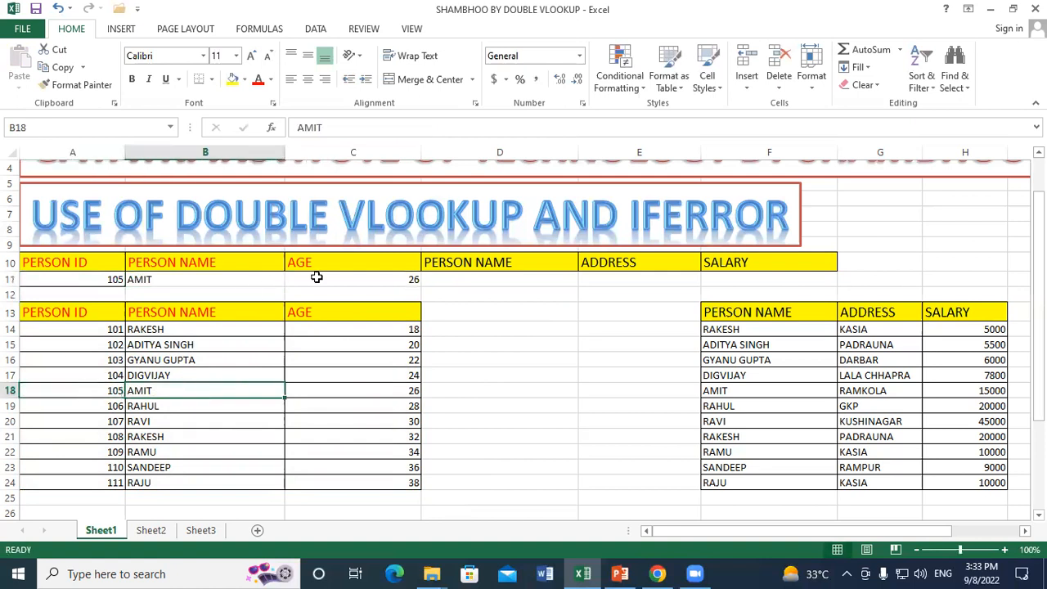
{"action": "left_click", "coordinate": [388, 392]}
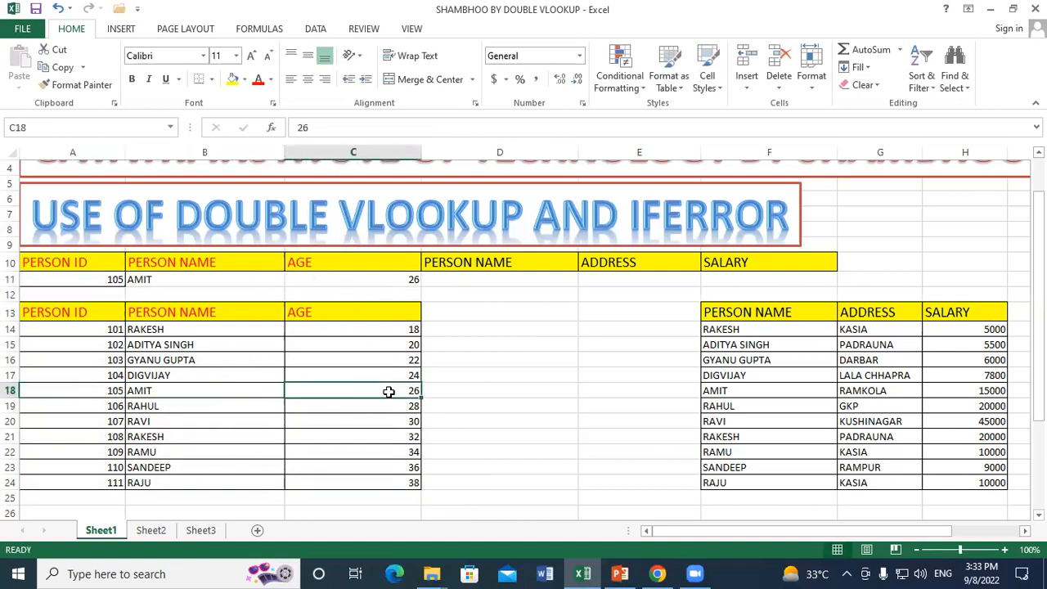
{"action": "left_click_drag", "start_coordinate": [344, 390], "coordinate": [363, 476]}
Examine the lookup results in row 11, the source tables A13:C24 and F13:H24, and the ADDRESS and SALARY headings in row 10.
{"action": "left_click", "coordinate": [98, 279]}
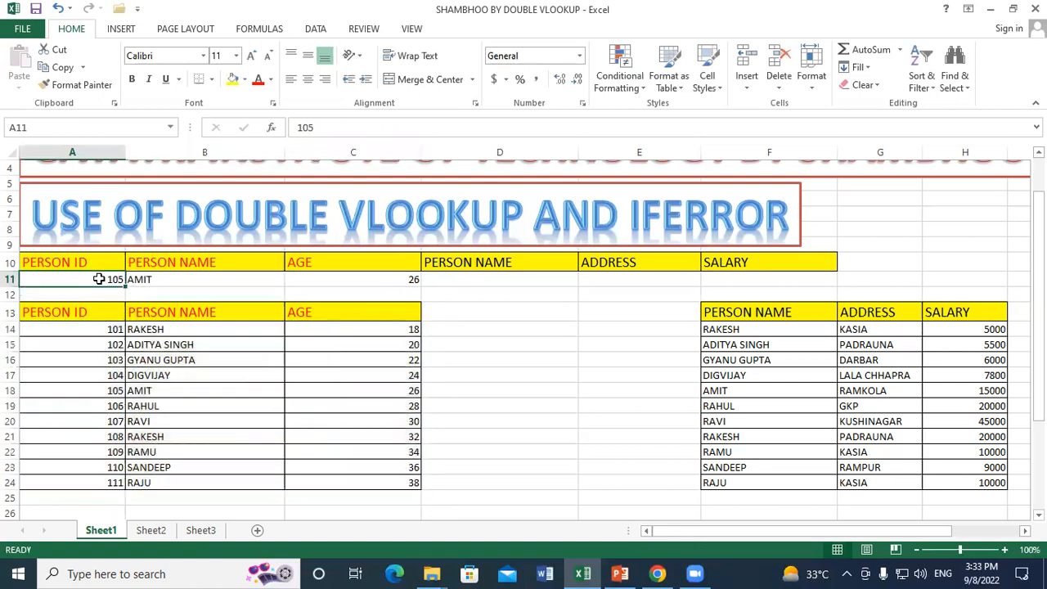
{"action": "left_click", "coordinate": [373, 279]}
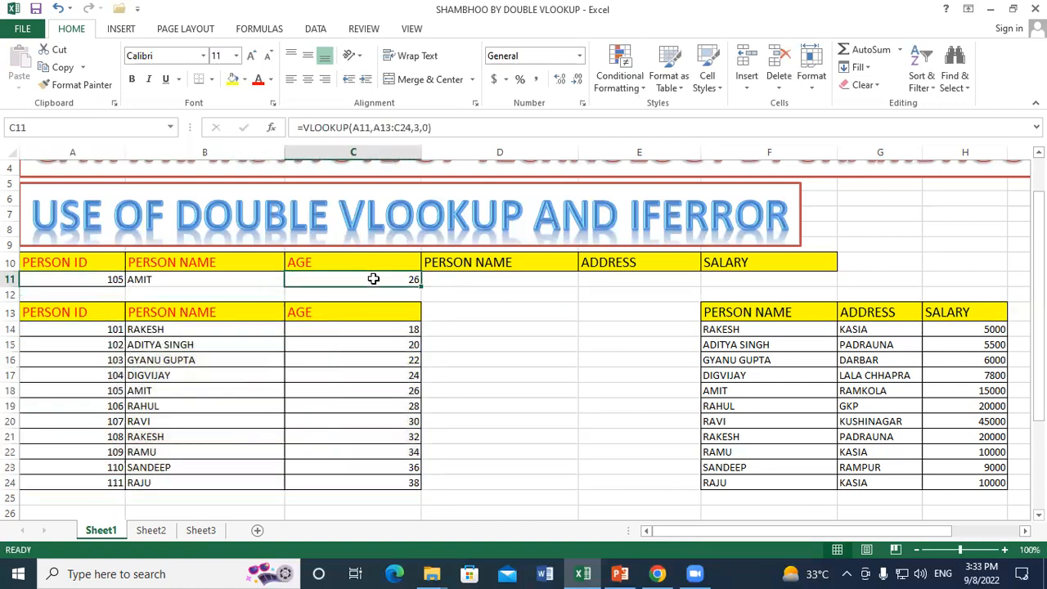
{"action": "left_click", "coordinate": [177, 276]}
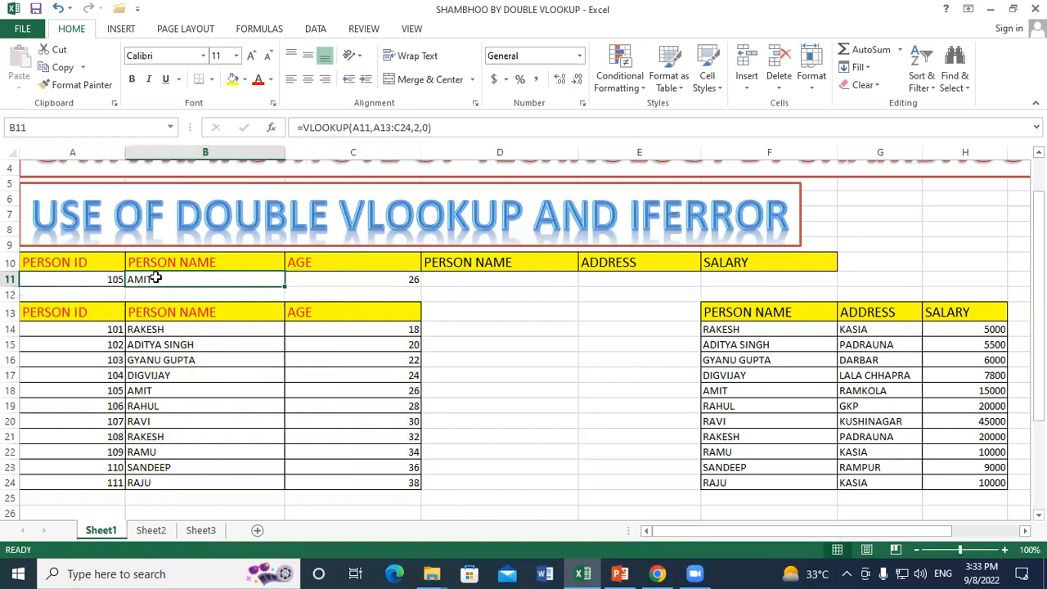
{"action": "left_click", "coordinate": [105, 279]}
{"action": "left_click_drag", "start_coordinate": [105, 279], "coordinate": [271, 282]}
{"action": "left_click_drag", "start_coordinate": [77, 308], "coordinate": [369, 484]}
{"action": "left_click", "coordinate": [545, 376]}
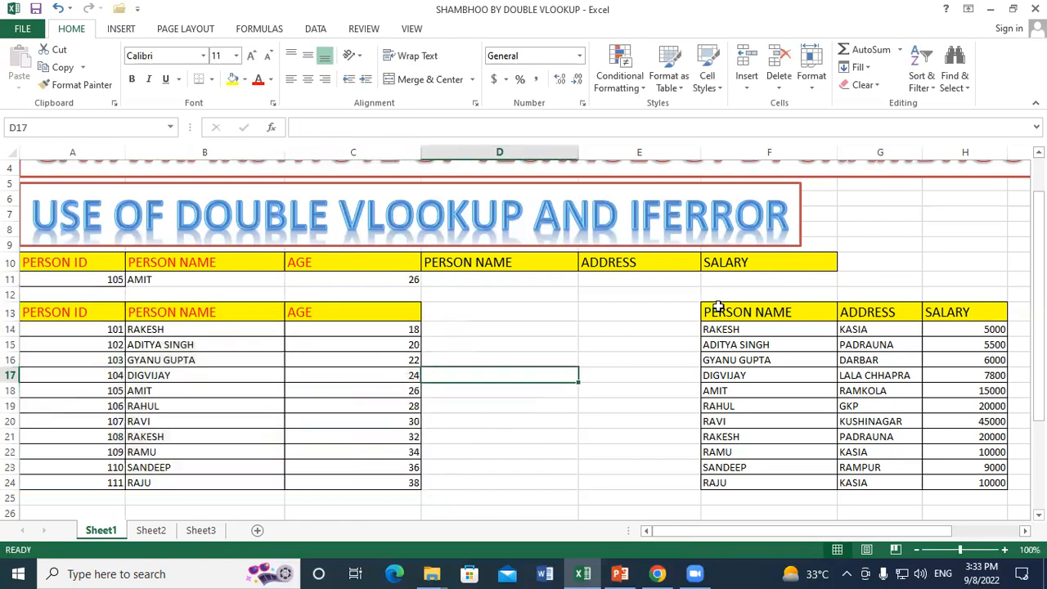
{"action": "left_click", "coordinate": [769, 314]}
{"action": "left_click_drag", "start_coordinate": [769, 314], "coordinate": [990, 487]}
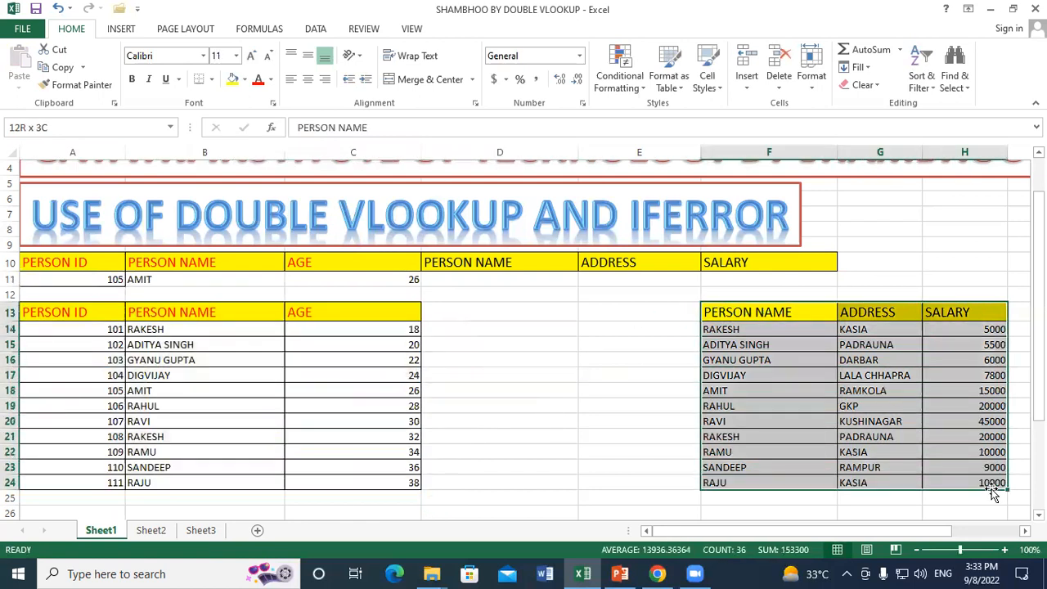
{"action": "left_click", "coordinate": [547, 355]}
{"action": "left_click", "coordinate": [79, 281]}
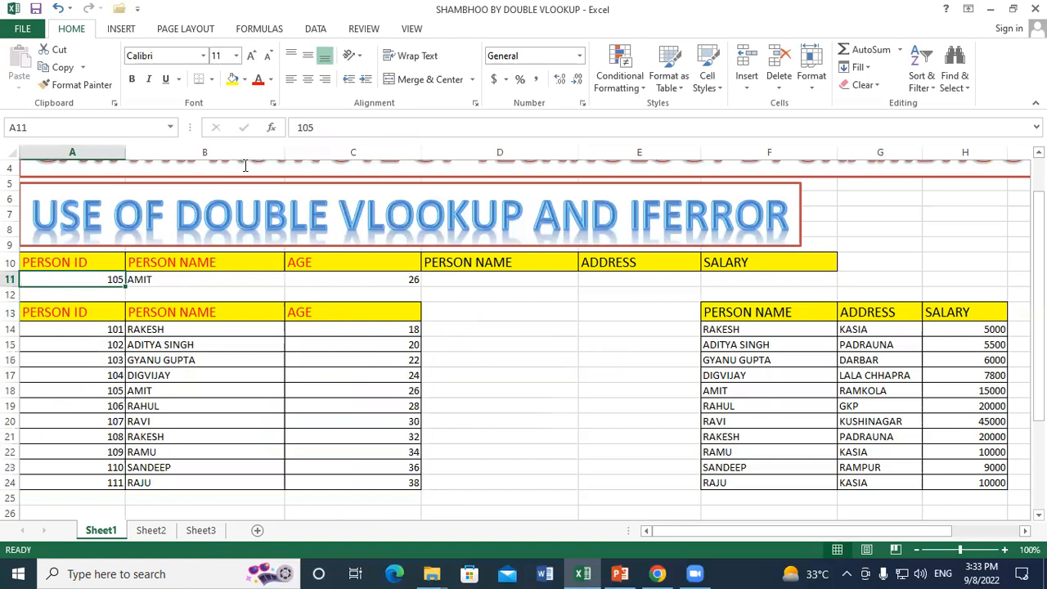
{"action": "left_click_drag", "start_coordinate": [193, 221], "coordinate": [488, 305]}
{"action": "left_click", "coordinate": [488, 305]}
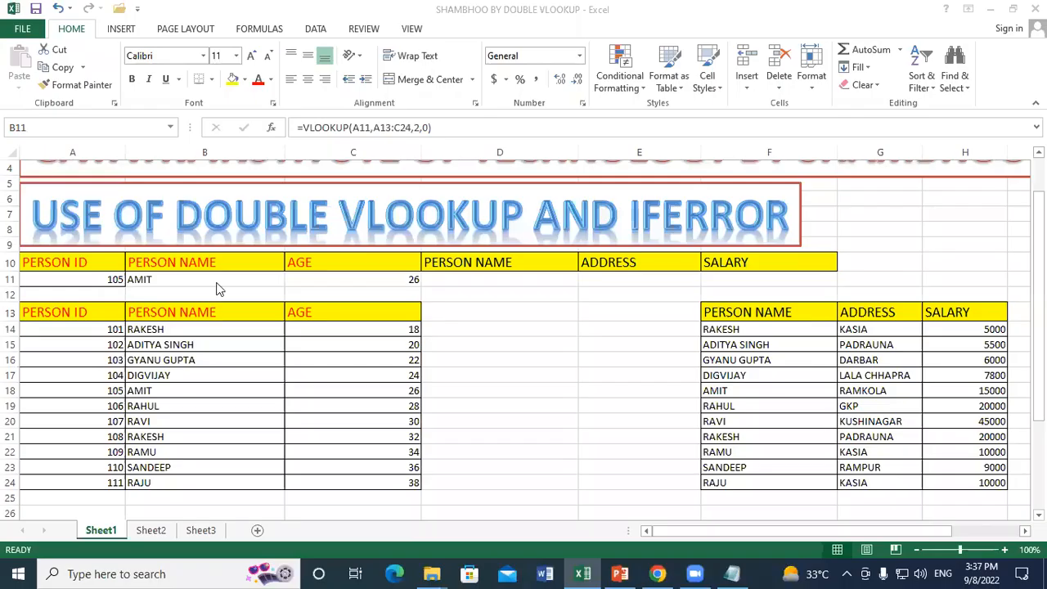
{"action": "left_click", "coordinate": [89, 278]}
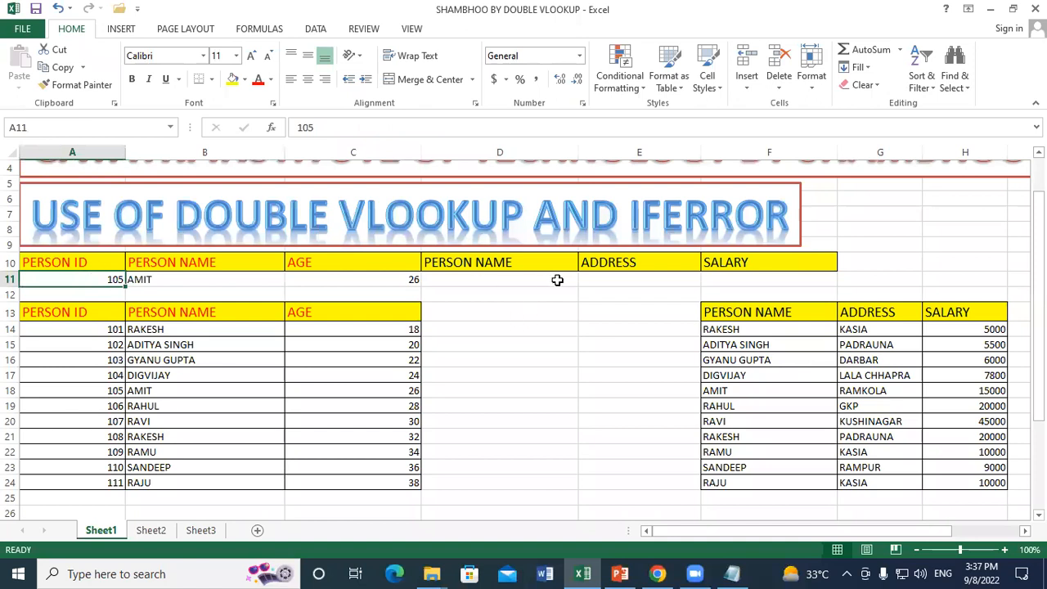
{"action": "left_click", "coordinate": [626, 265]}
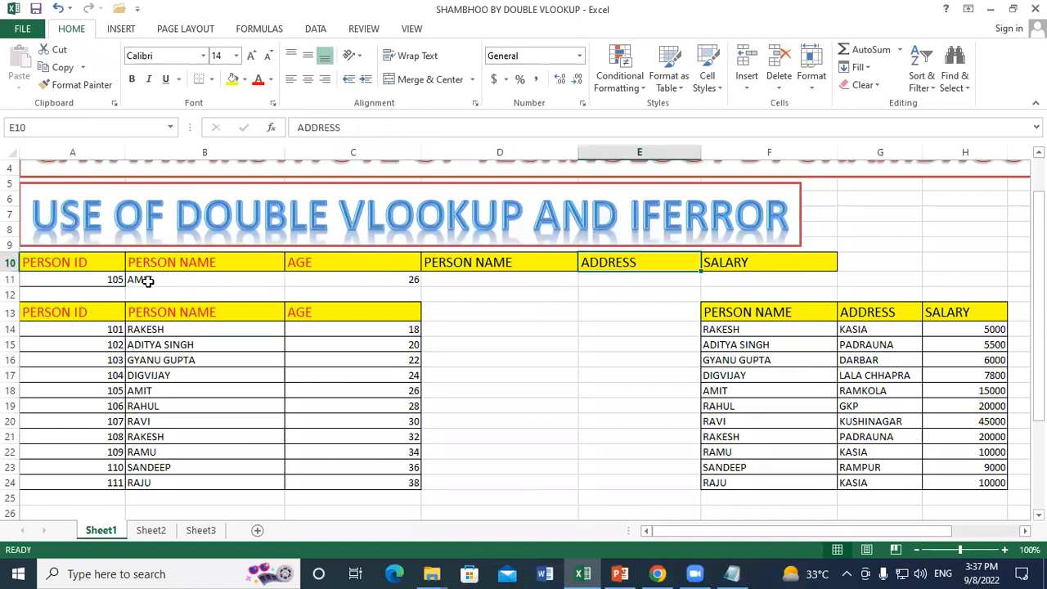
{"action": "left_click", "coordinate": [736, 261]}
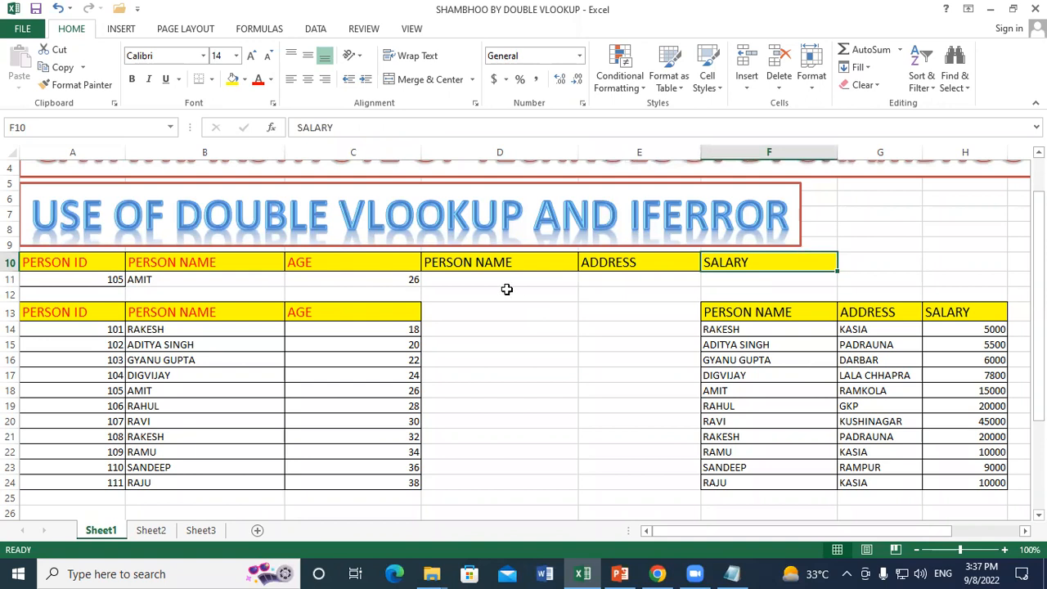
Delete the second PERSON NAME heading in D10 and move the ADDRESS and SALARY headings into D10:E10.
{"action": "left_click", "coordinate": [481, 262]}
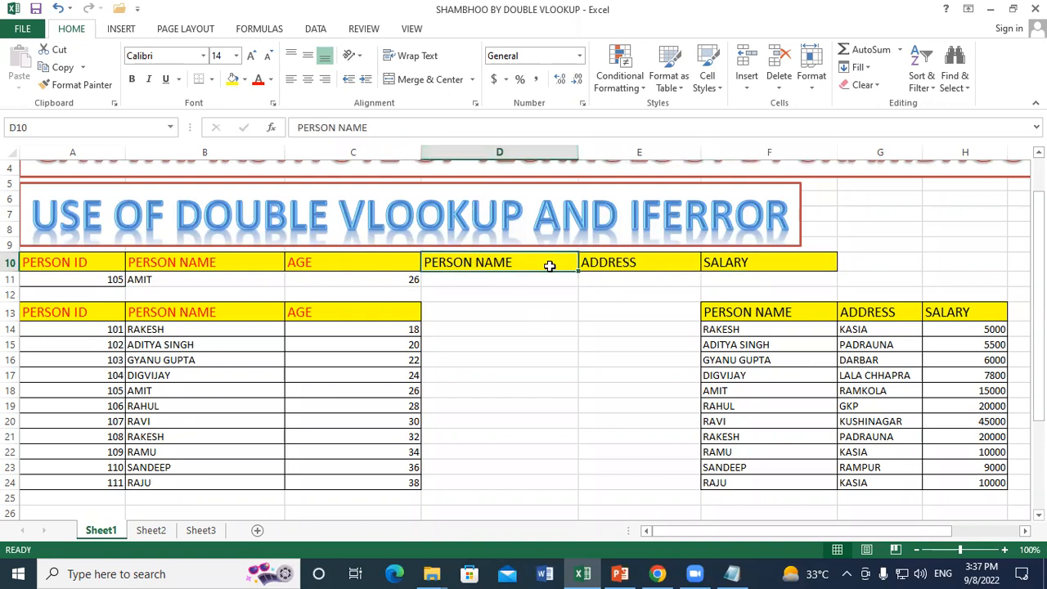
{"action": "key", "text": "Delete"}
{"action": "left_click", "coordinate": [609, 263]}
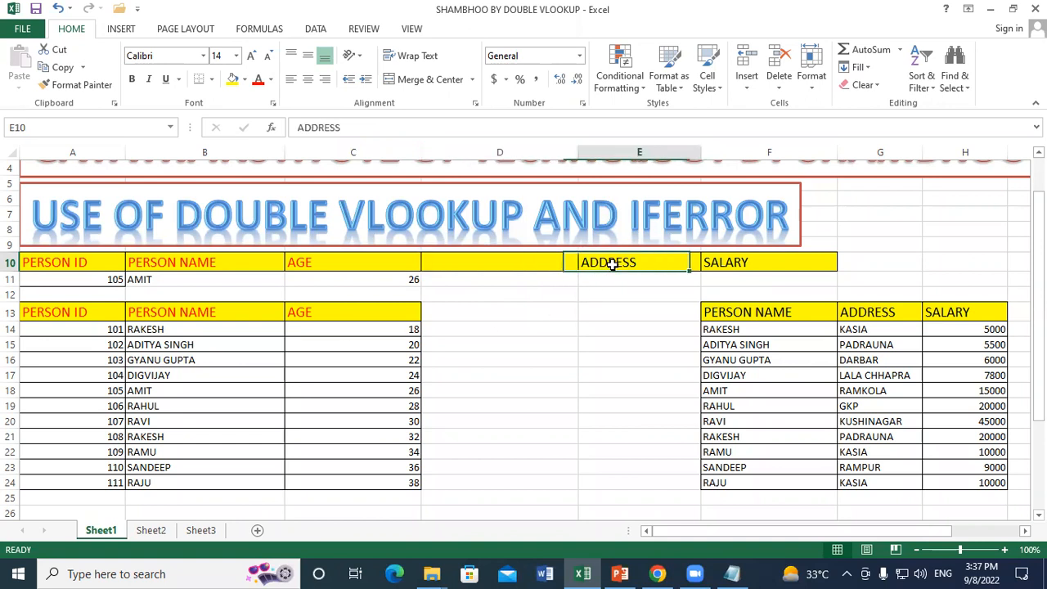
{"action": "left_click_drag", "start_coordinate": [611, 265], "coordinate": [731, 262]}
{"action": "left_click_drag", "start_coordinate": [584, 253], "coordinate": [498, 260]}
{"action": "left_click", "coordinate": [497, 312]}
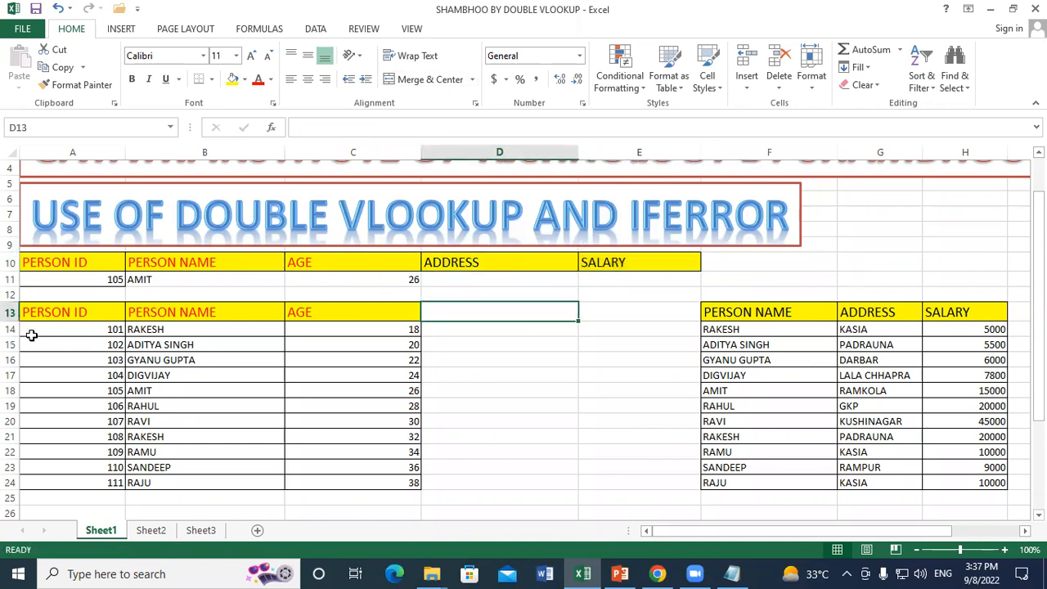
Enter the formula =VLOOKUP(A11,A13:C24,2,0) in D11 to look up the person's name from the ID.
{"action": "left_click", "coordinate": [96, 279]}
{"action": "left_click", "coordinate": [466, 278]}
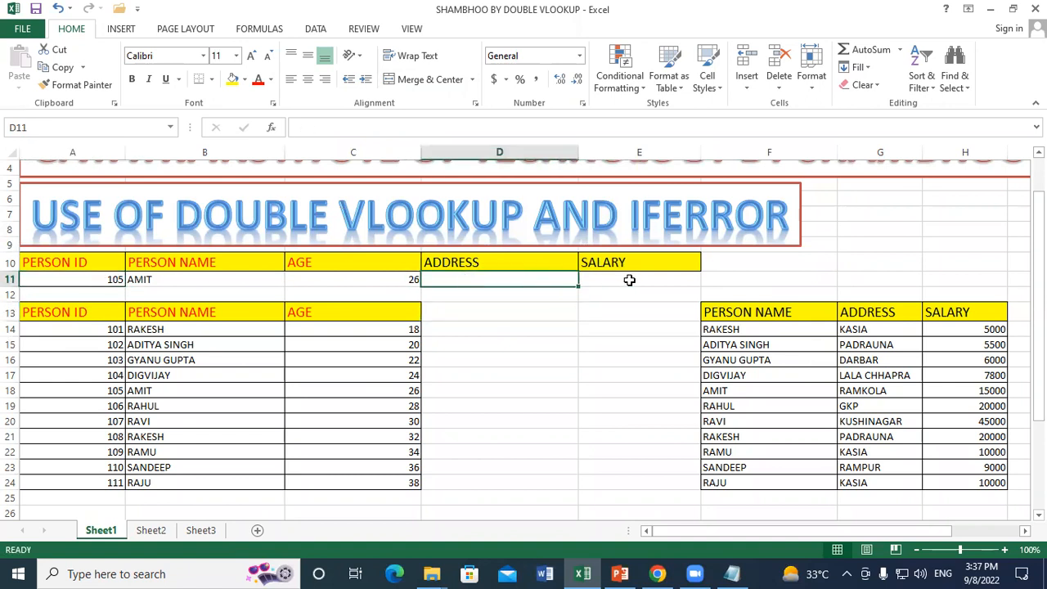
{"action": "left_click", "coordinate": [629, 280]}
{"action": "left_click", "coordinate": [504, 288]}
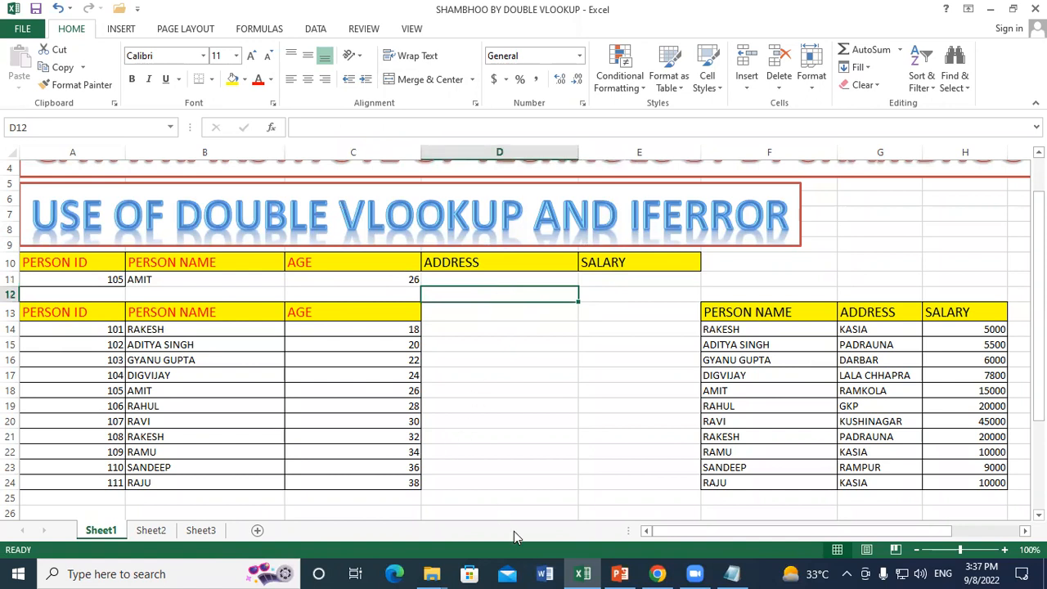
{"action": "key", "text": "Up"}
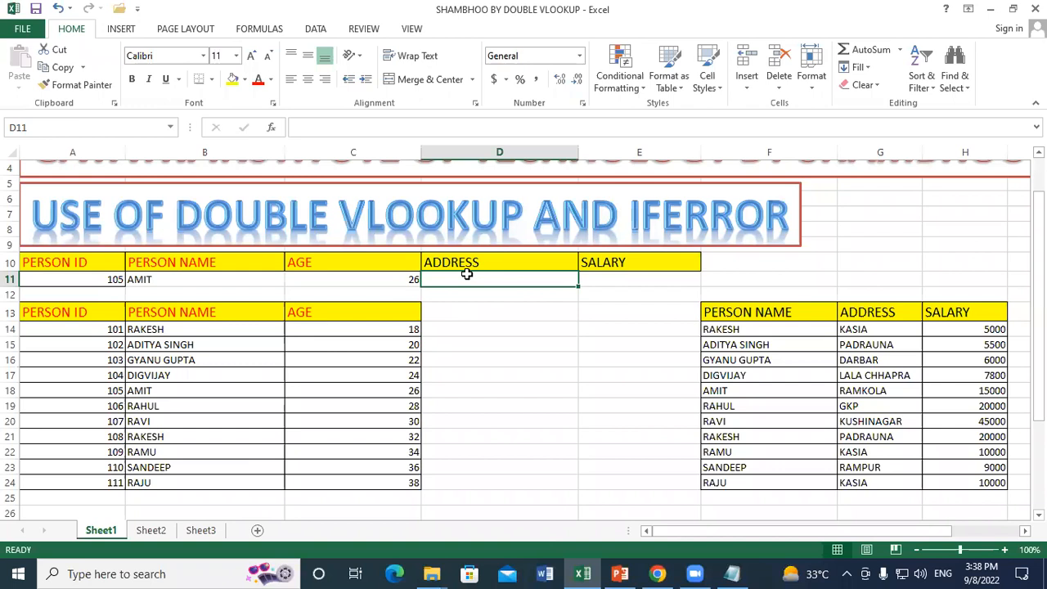
{"action": "type", "text": "="}
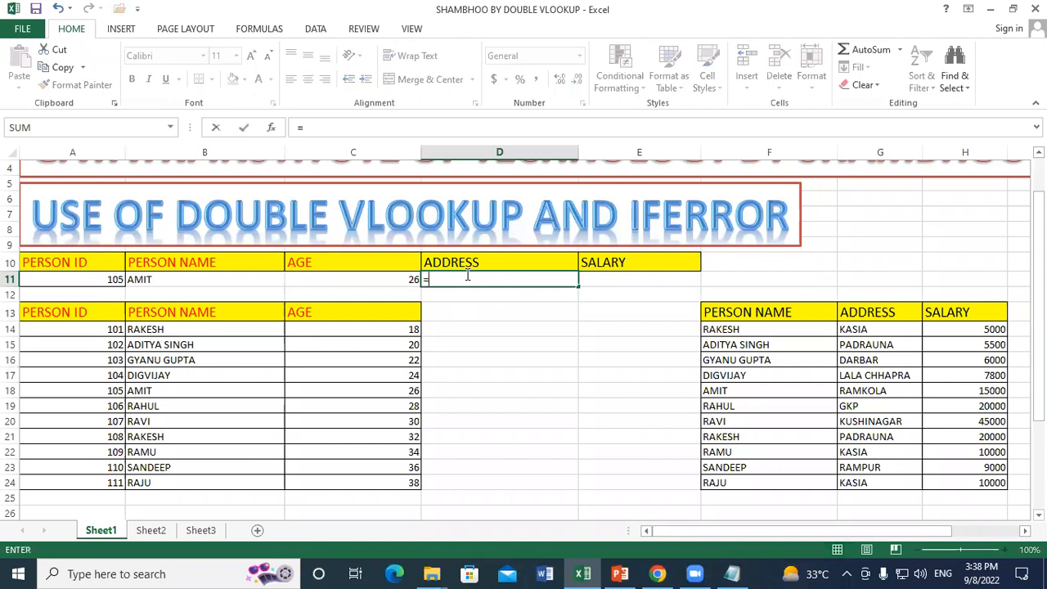
{"action": "type", "text": "VLO"}
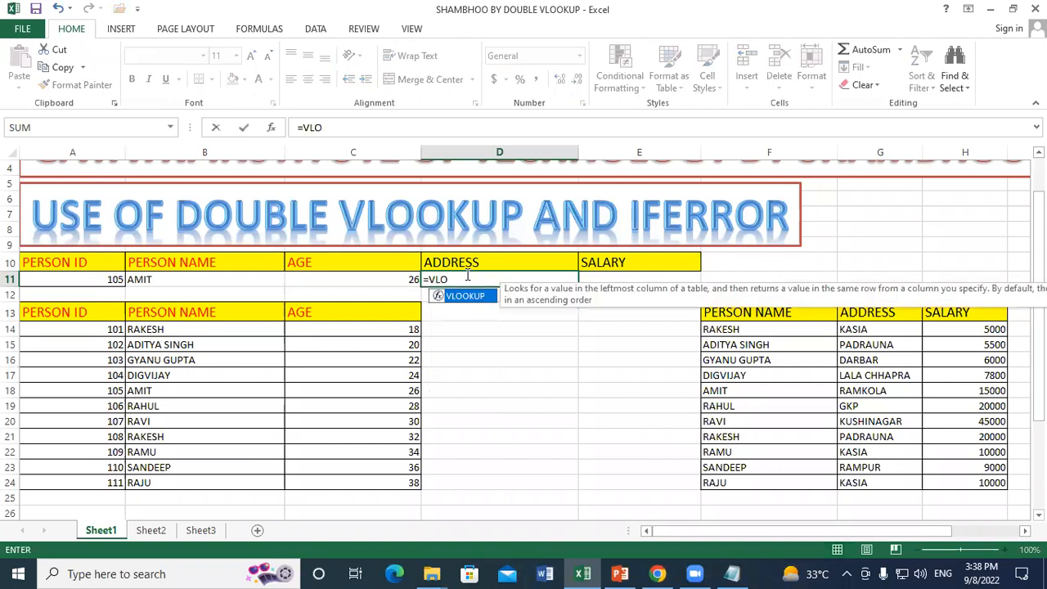
{"action": "double_click", "coordinate": [473, 296]}
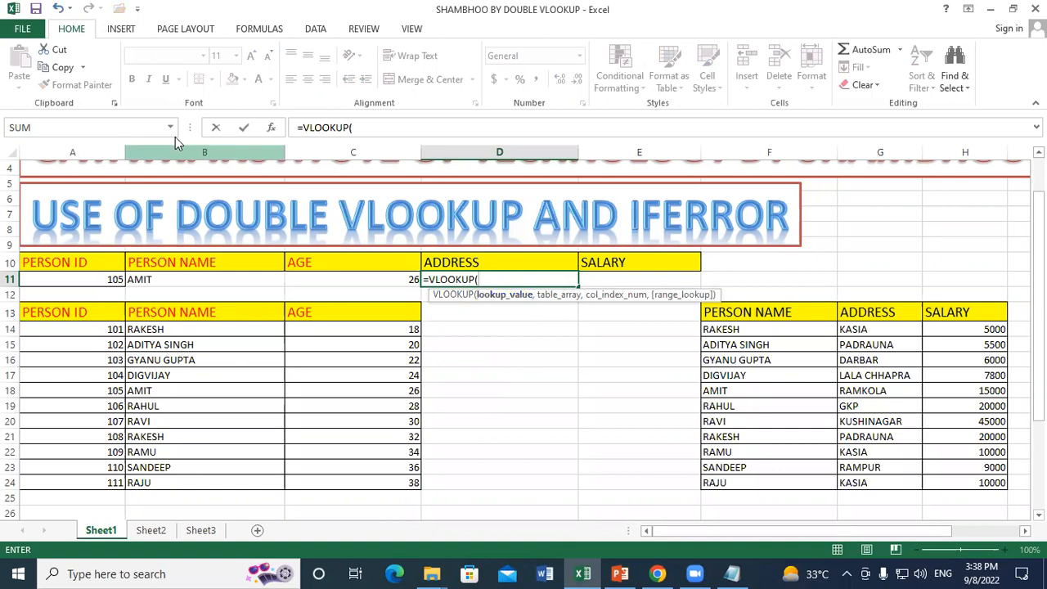
{"action": "left_click", "coordinate": [64, 280]}
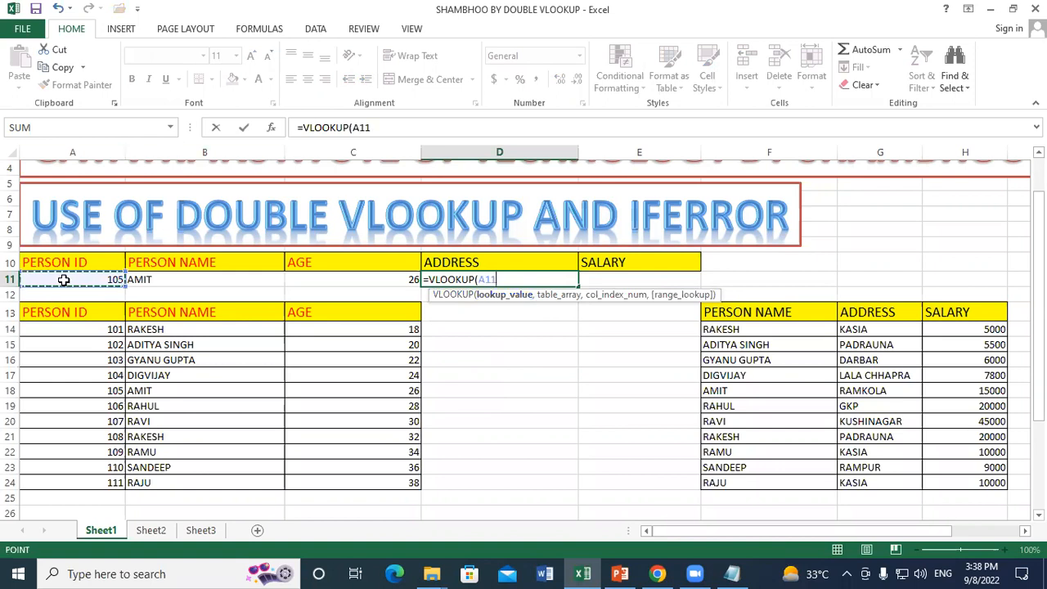
{"action": "type", "text": ","}
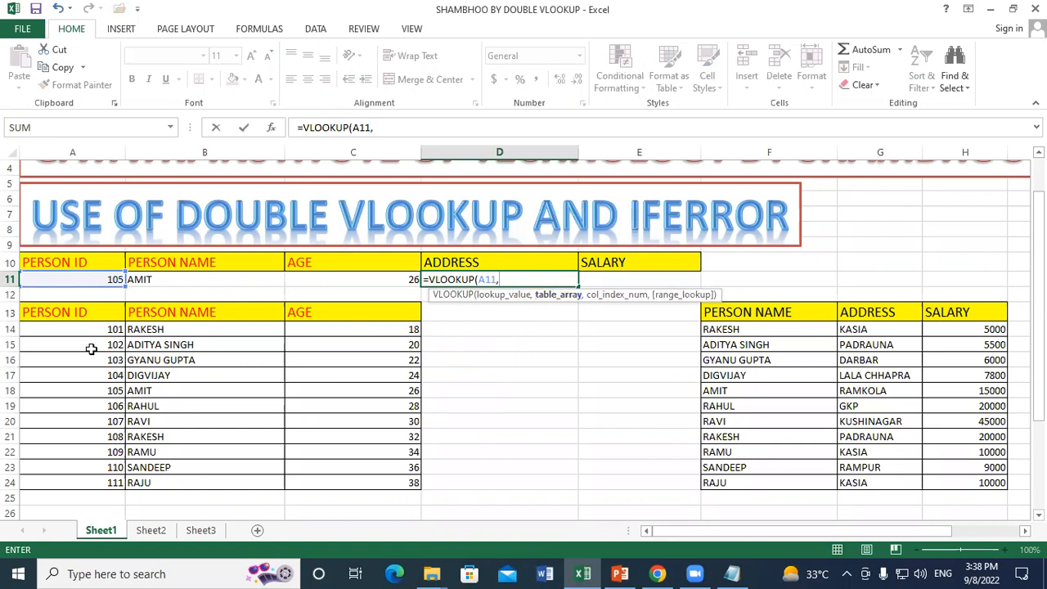
{"action": "left_click_drag", "start_coordinate": [74, 315], "coordinate": [381, 481]}
{"action": "type", "text": ",2"}
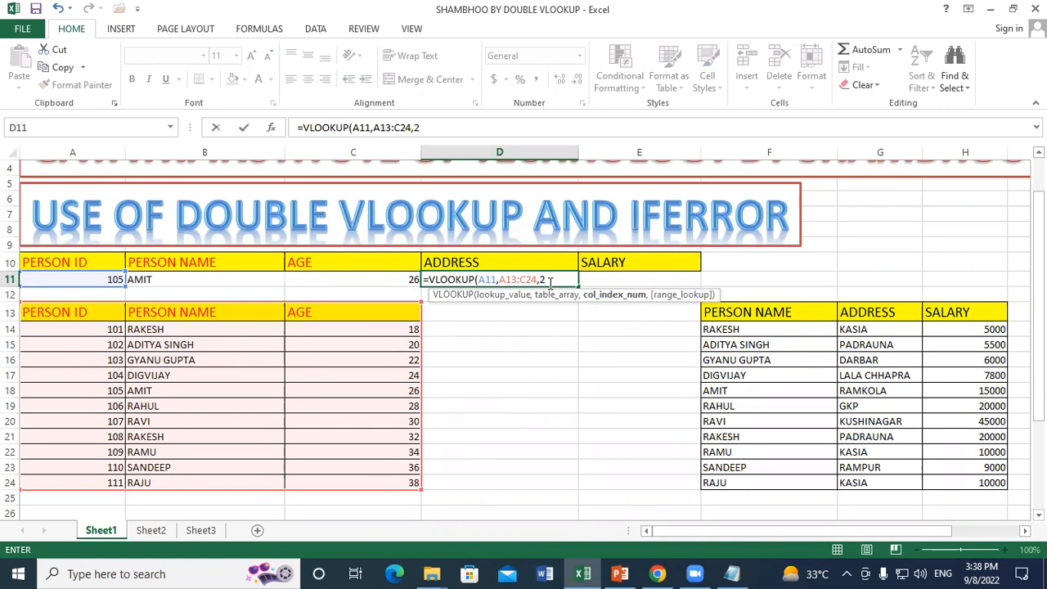
{"action": "type", "text": ","}
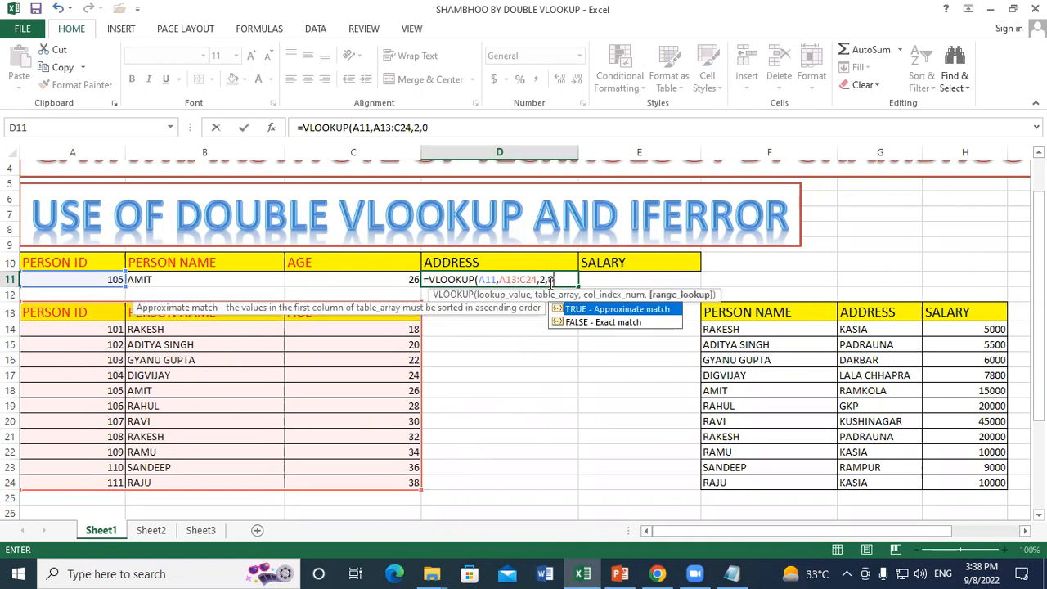
{"action": "type", "text": "0)"}
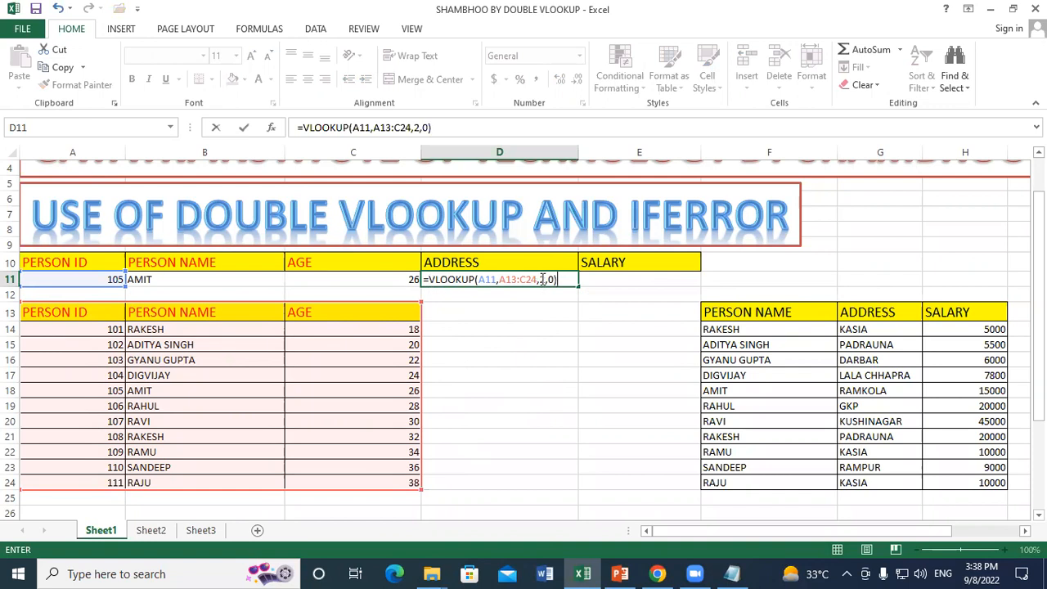
{"action": "key", "text": "Return"}
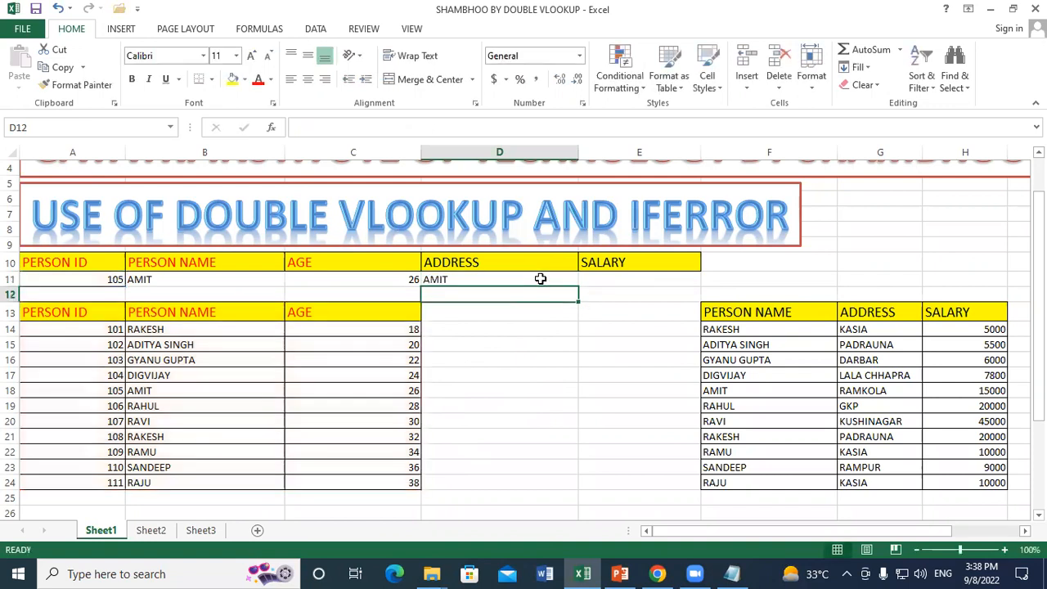
Nest the D11 lookup inside a second VLOOKUP so that the name found from the ID serves as its lookup value.
{"action": "left_click", "coordinate": [101, 283]}
{"action": "left_click", "coordinate": [170, 277]}
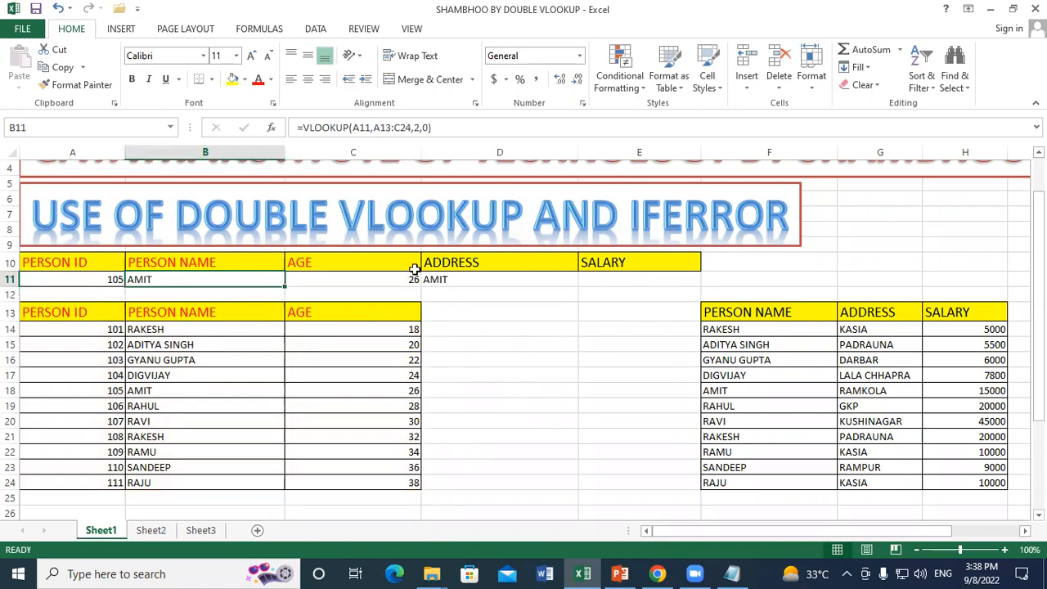
{"action": "left_click", "coordinate": [442, 279]}
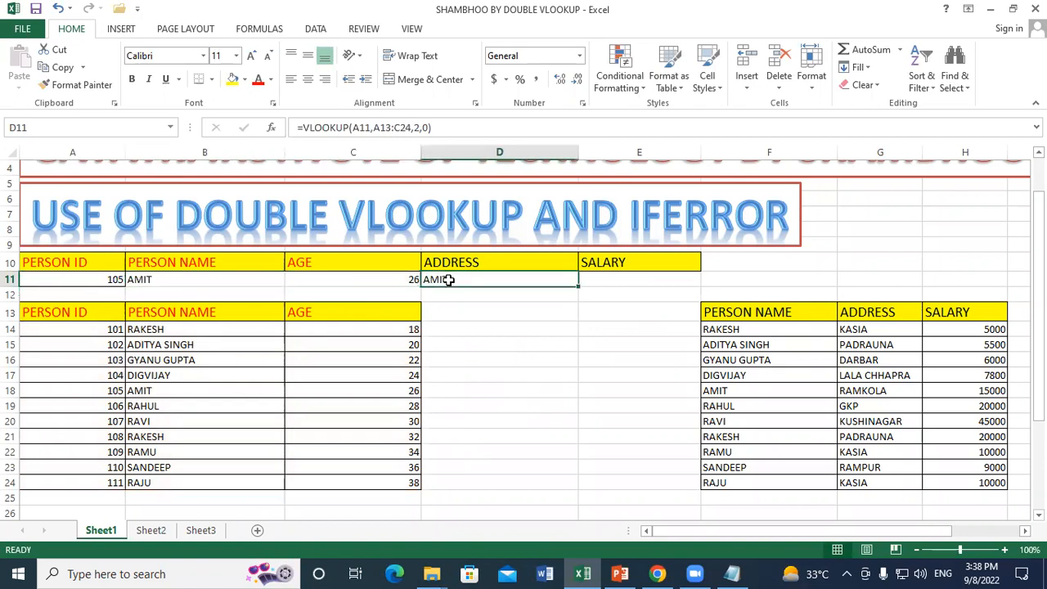
{"action": "left_click", "coordinate": [168, 280]}
{"action": "left_click", "coordinate": [470, 278]}
{"action": "double_click", "coordinate": [470, 279]}
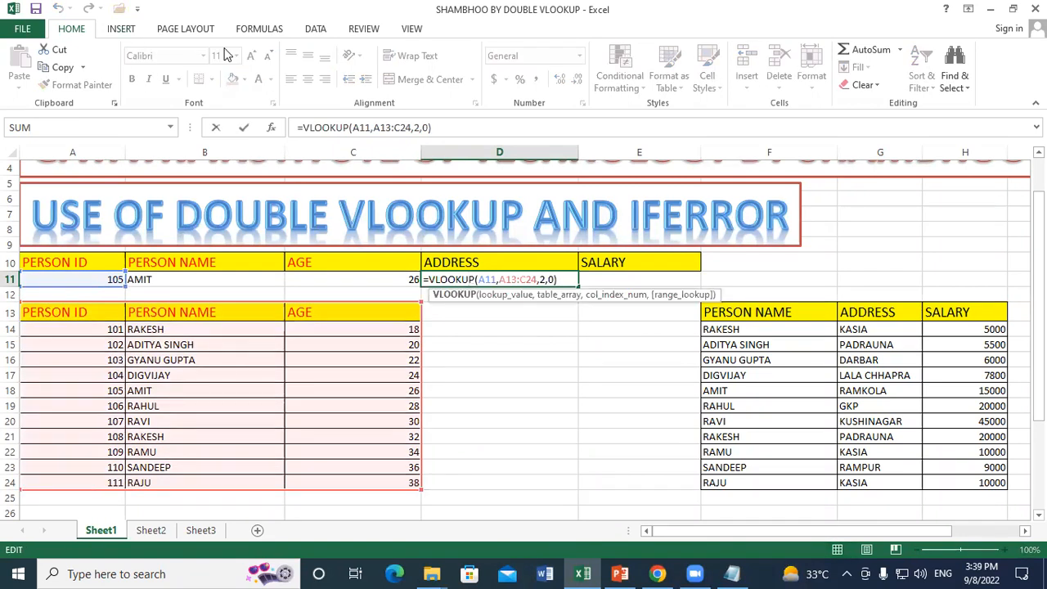
{"action": "left_click", "coordinate": [427, 280]}
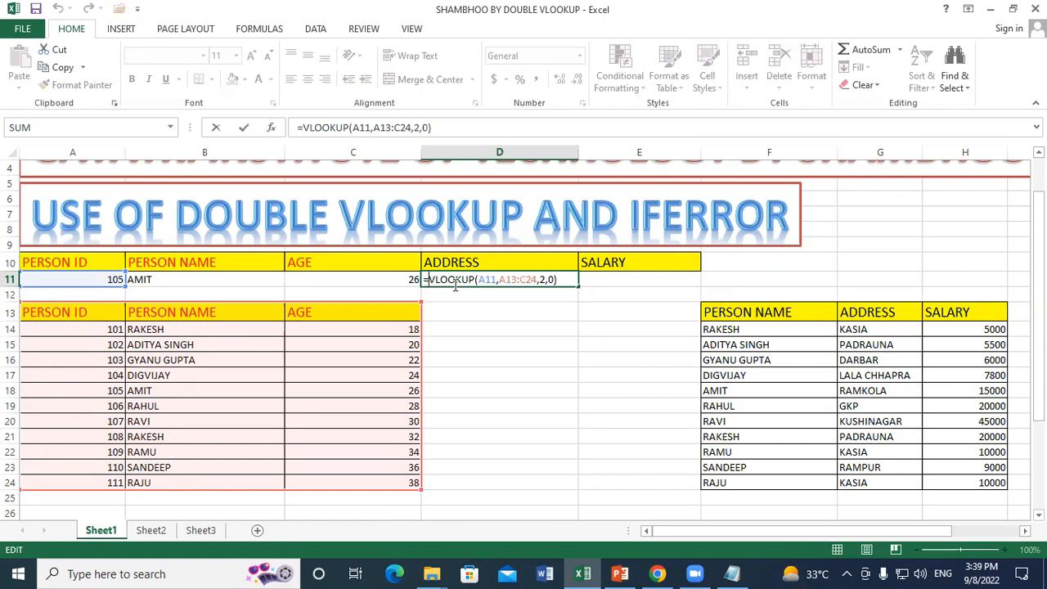
{"action": "type", "text": "VL"}
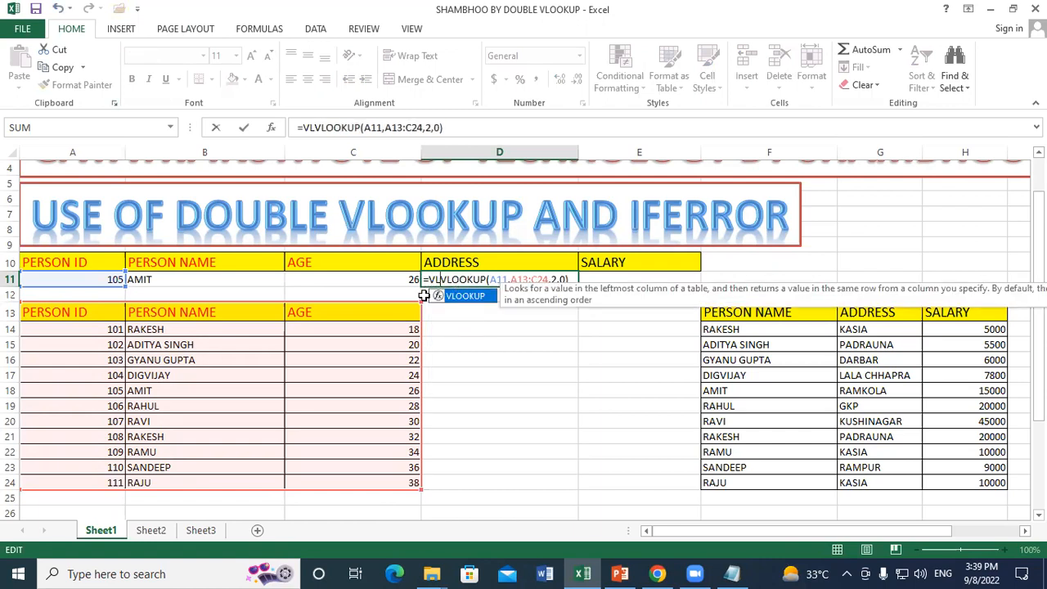
{"action": "double_click", "coordinate": [475, 299]}
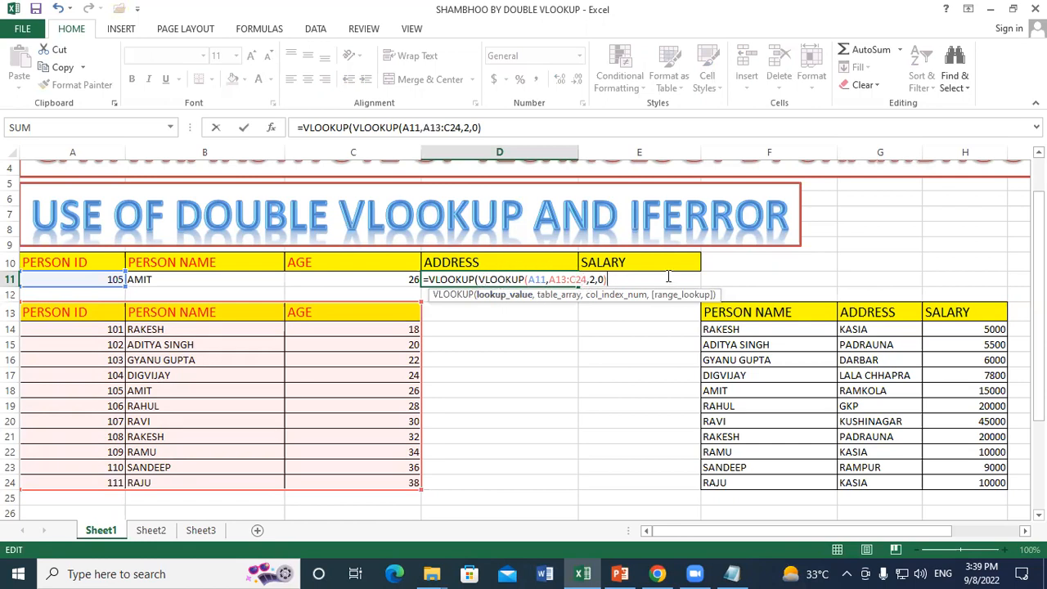
Complete the outer VLOOKUP in D11 with table range F13:H24, column index 2 and exact match 0, and enter the formula.
{"action": "type", "text": ","}
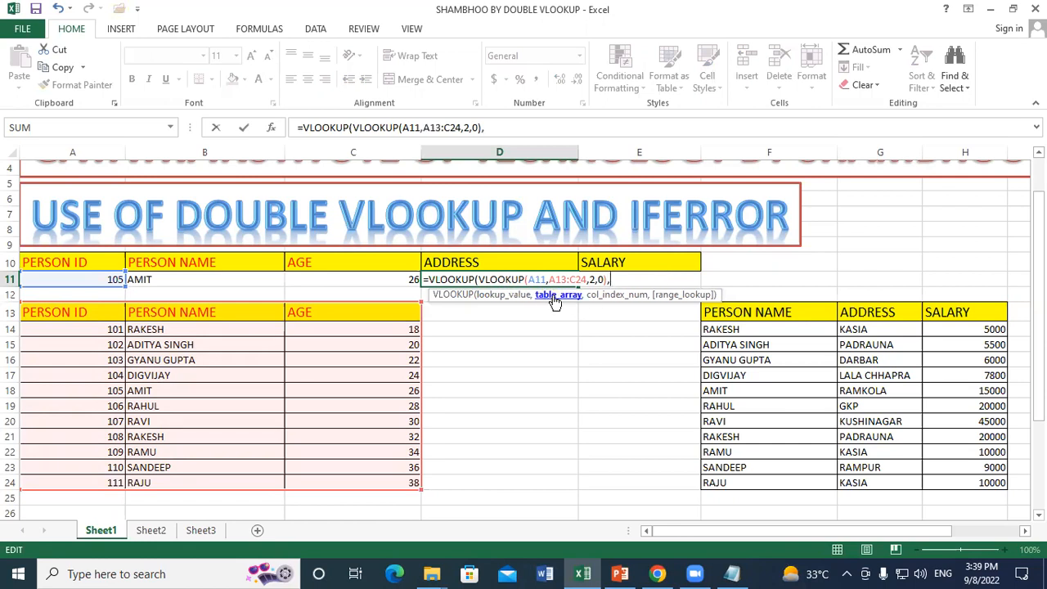
{"action": "left_click", "coordinate": [738, 314]}
{"action": "left_click_drag", "start_coordinate": [738, 314], "coordinate": [977, 482]}
{"action": "type", "text": ","}
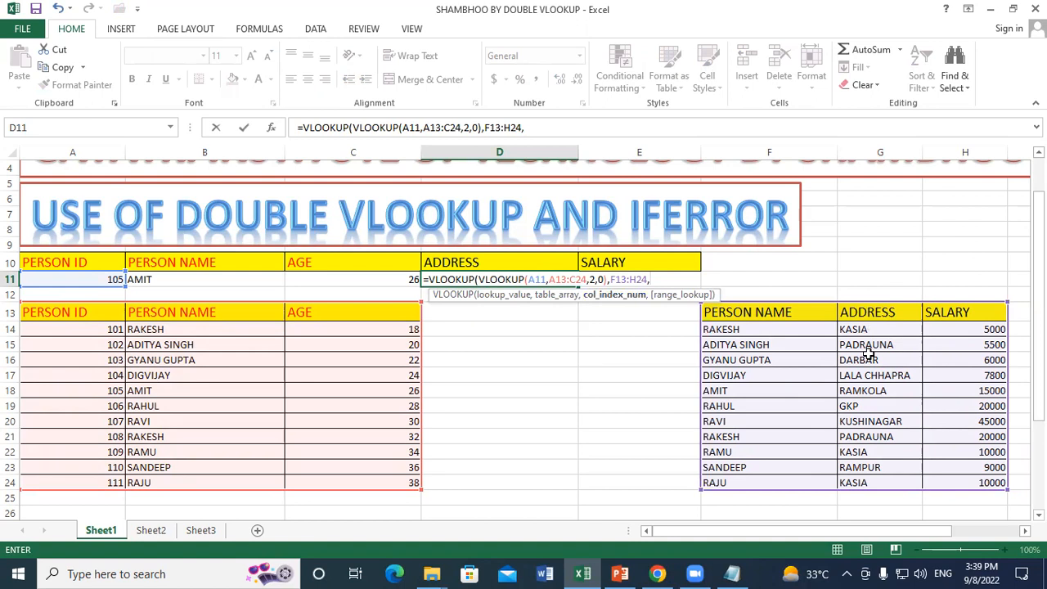
{"action": "type", "text": "2,"}
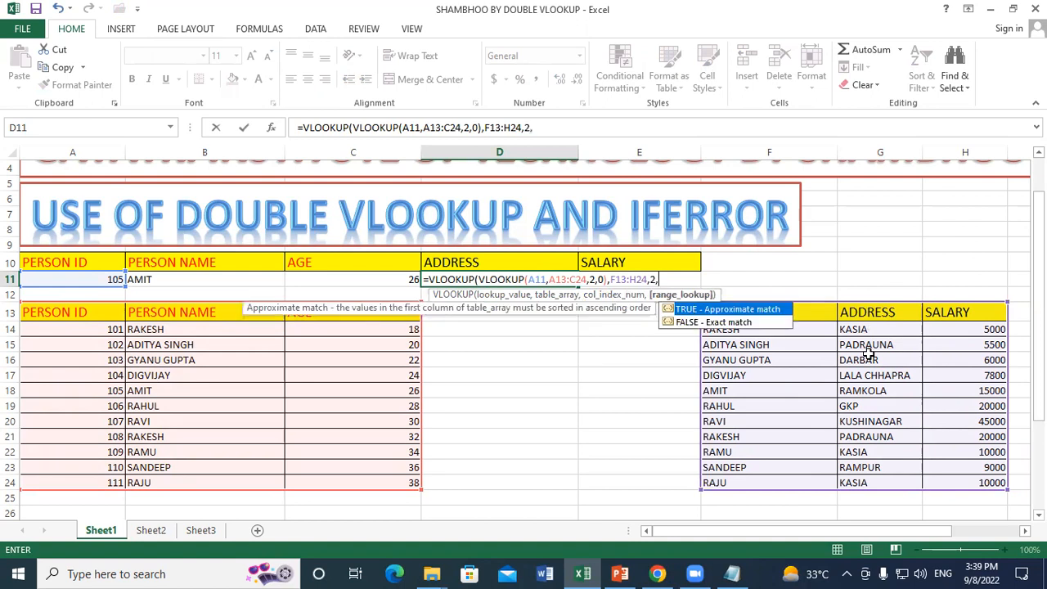
{"action": "type", "text": "0)"}
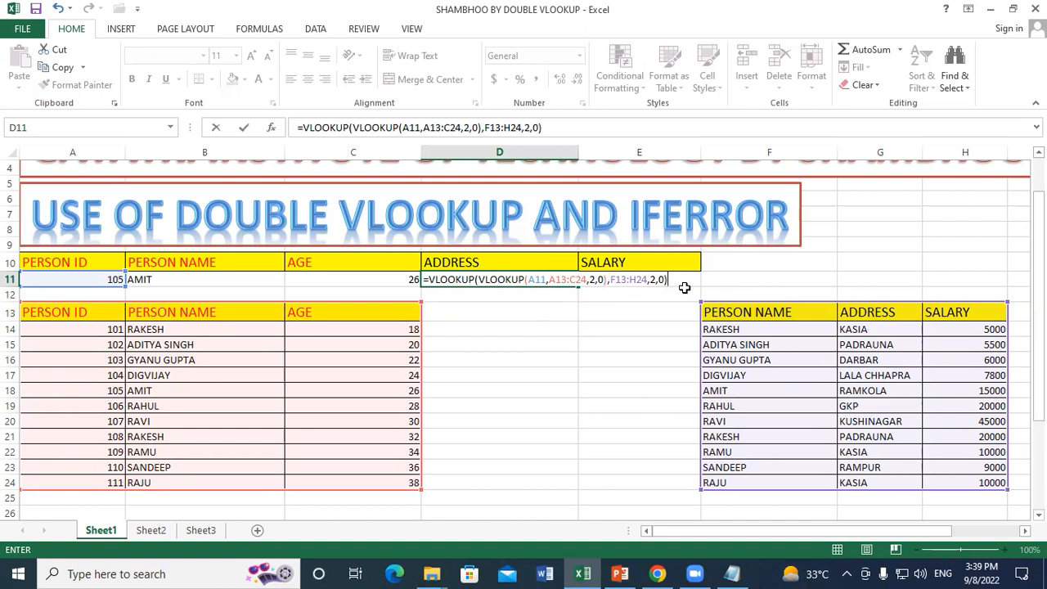
{"action": "key", "text": "Return"}
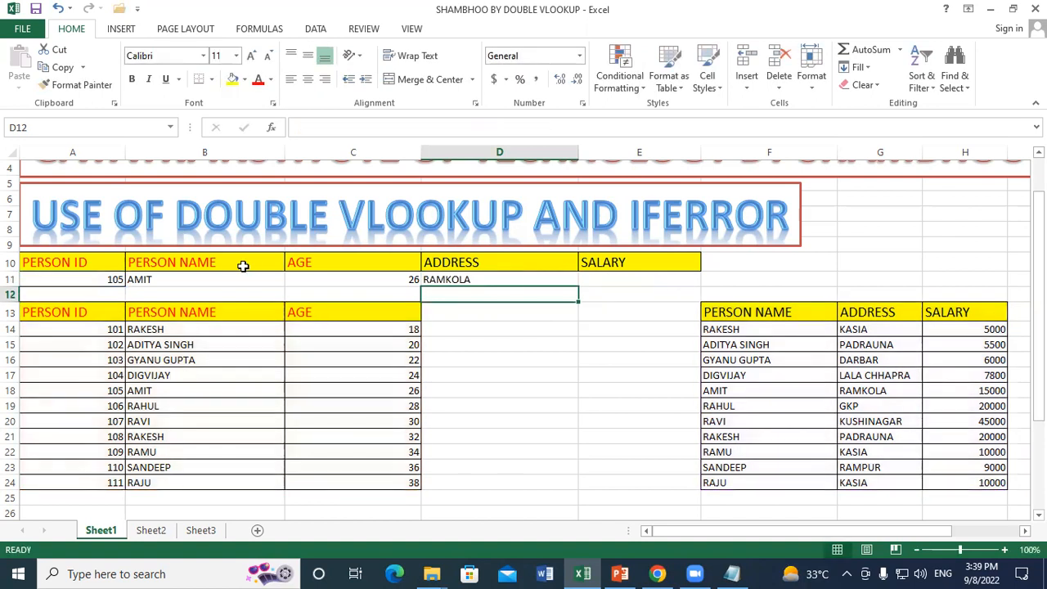
Compare the address looked up in D11 with the rows for person ID 105 in the ID table and the address table.
{"action": "left_click", "coordinate": [463, 279]}
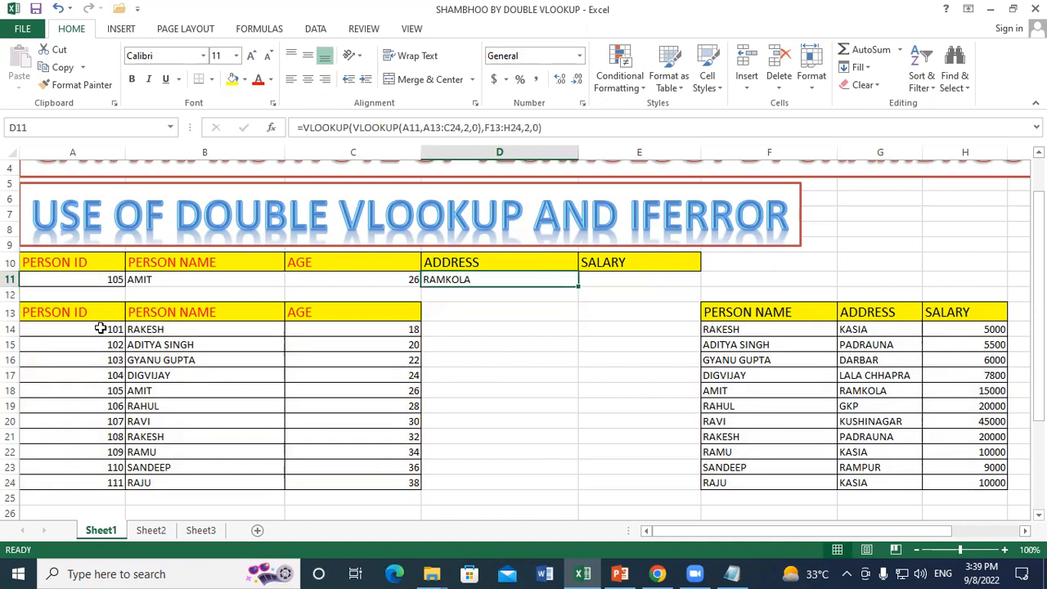
{"action": "left_click", "coordinate": [113, 279]}
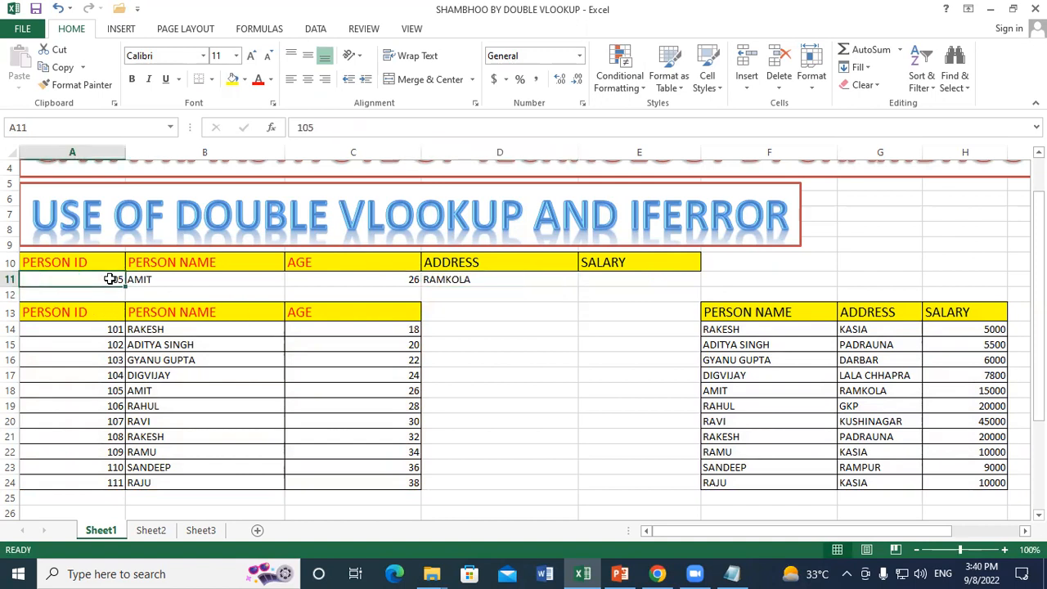
{"action": "left_click", "coordinate": [164, 279]}
{"action": "left_click", "coordinate": [108, 391]}
{"action": "left_click", "coordinate": [155, 388]}
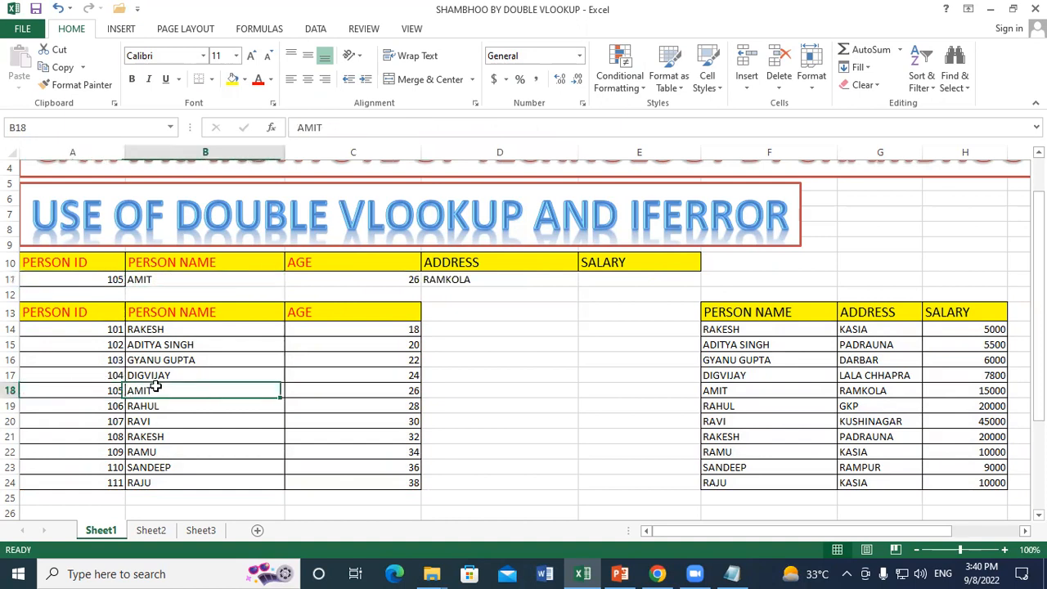
{"action": "left_click", "coordinate": [733, 389]}
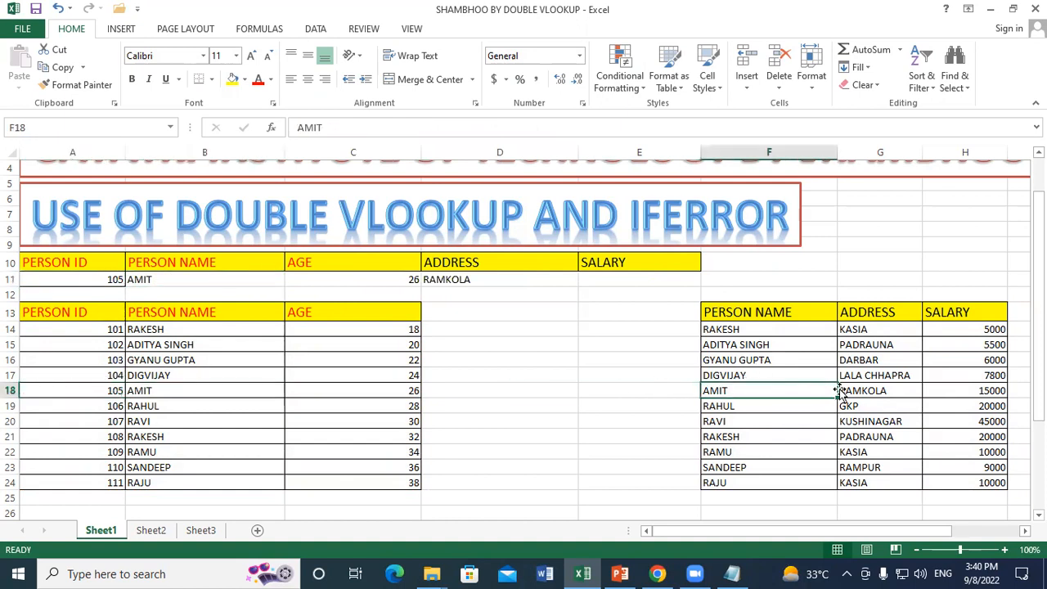
{"action": "left_click", "coordinate": [896, 391]}
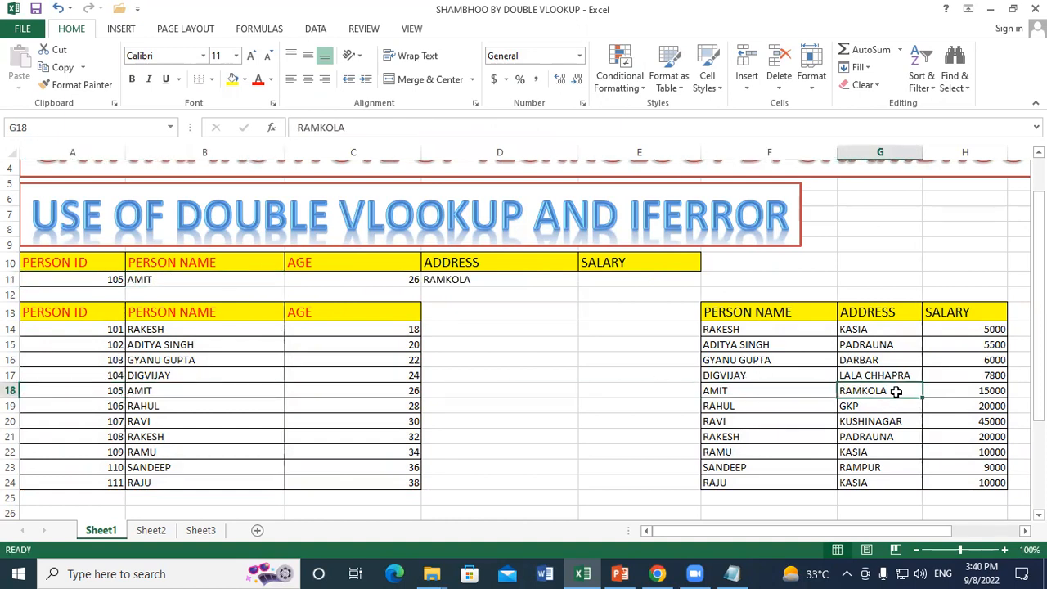
{"action": "left_click", "coordinate": [154, 388]}
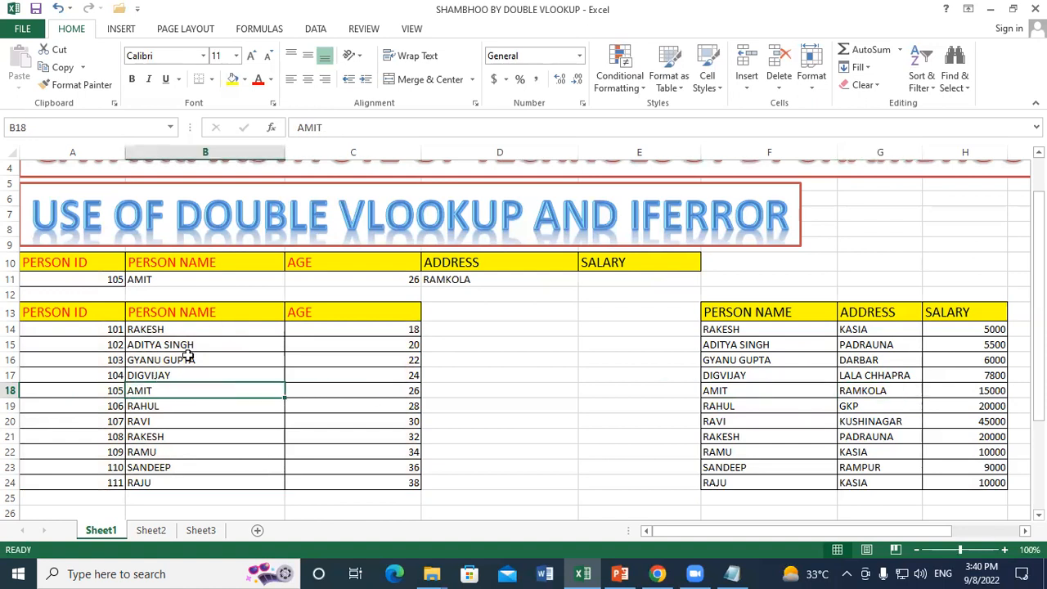
{"action": "left_click", "coordinate": [878, 390]}
{"action": "left_click", "coordinate": [479, 278]}
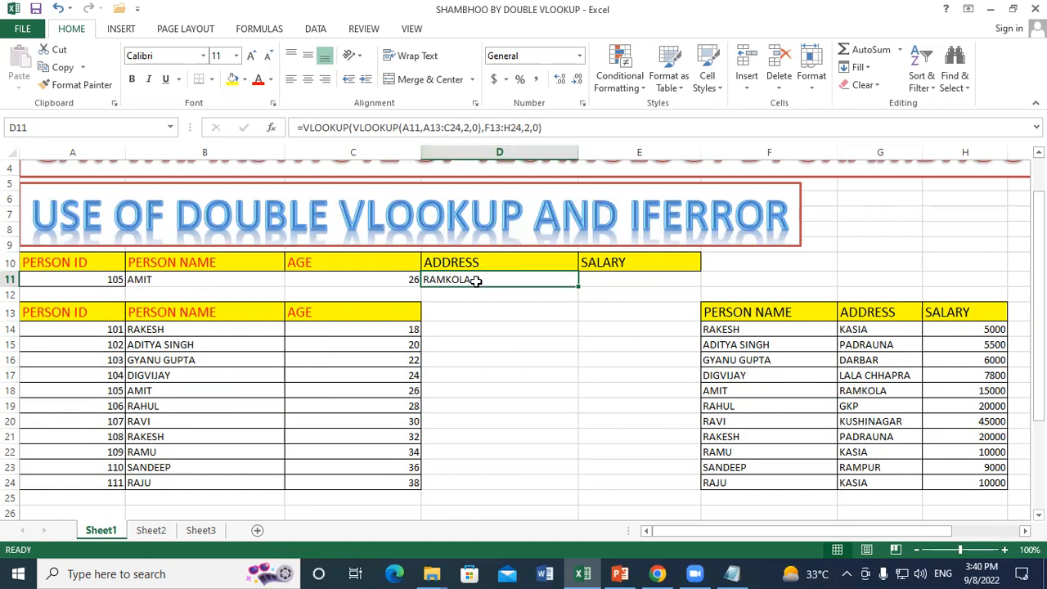
Set the person ID in A11 to 101 and compare the looked-up address with that person's row in the address table.
{"action": "left_click", "coordinate": [96, 275]}
{"action": "type", "text": "1"}
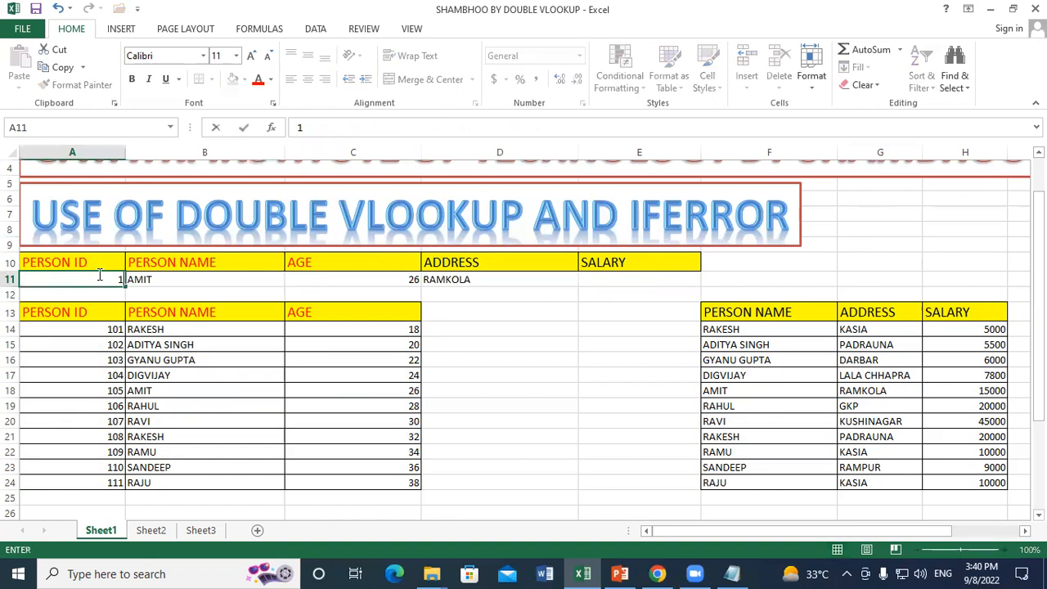
{"action": "key", "text": "Return"}
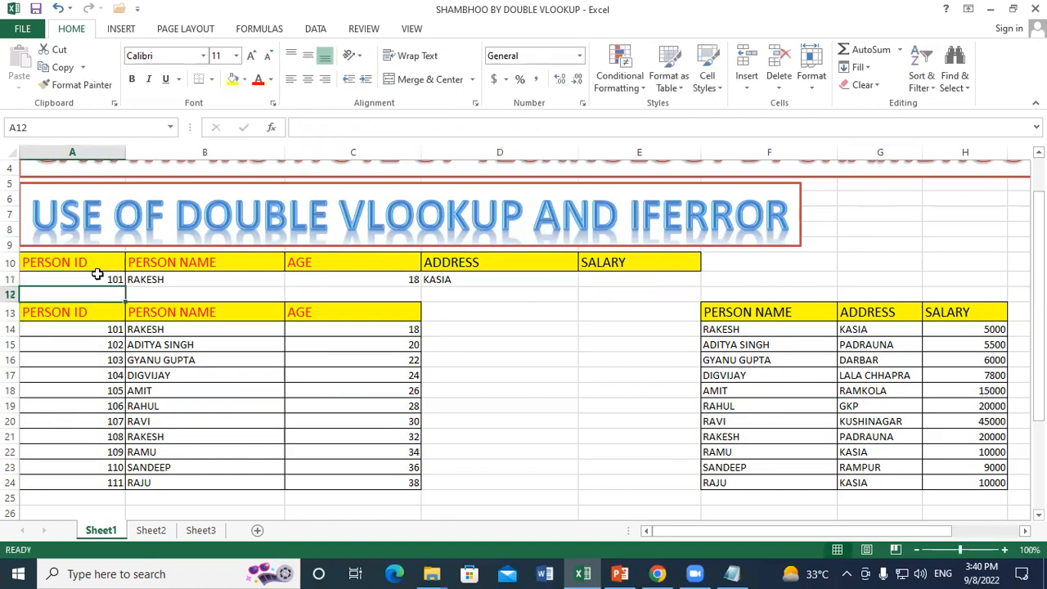
{"action": "left_click", "coordinate": [457, 282]}
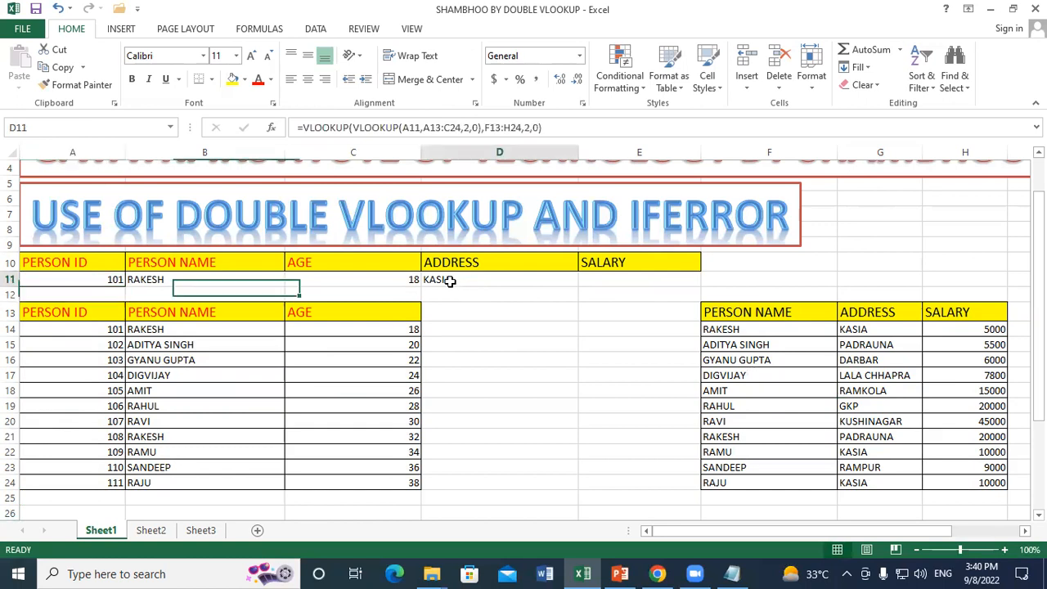
{"action": "left_click", "coordinate": [738, 435]}
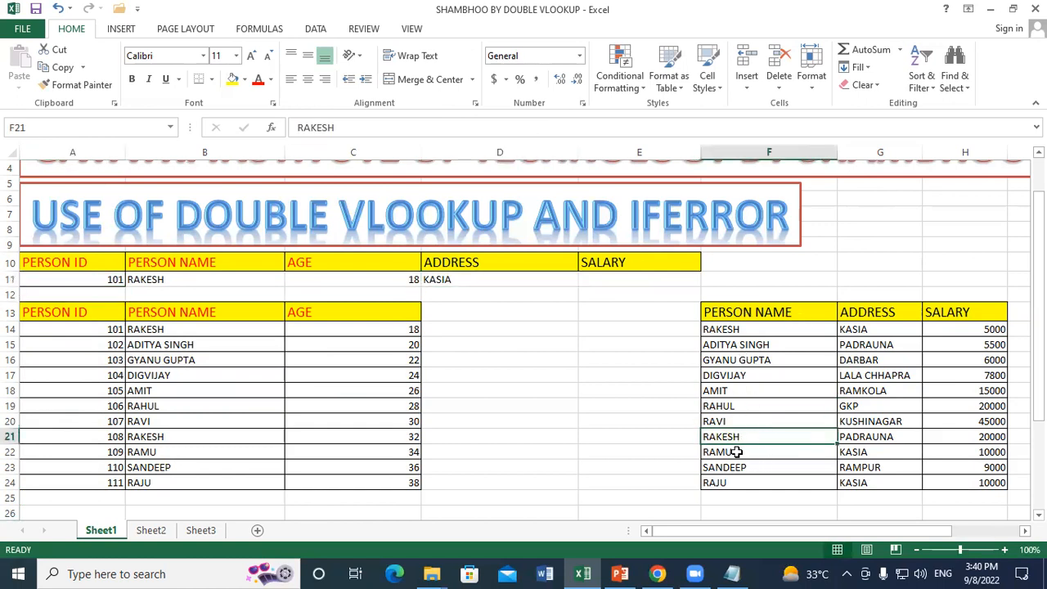
{"action": "left_click", "coordinate": [737, 452]}
{"action": "left_click", "coordinate": [871, 330]}
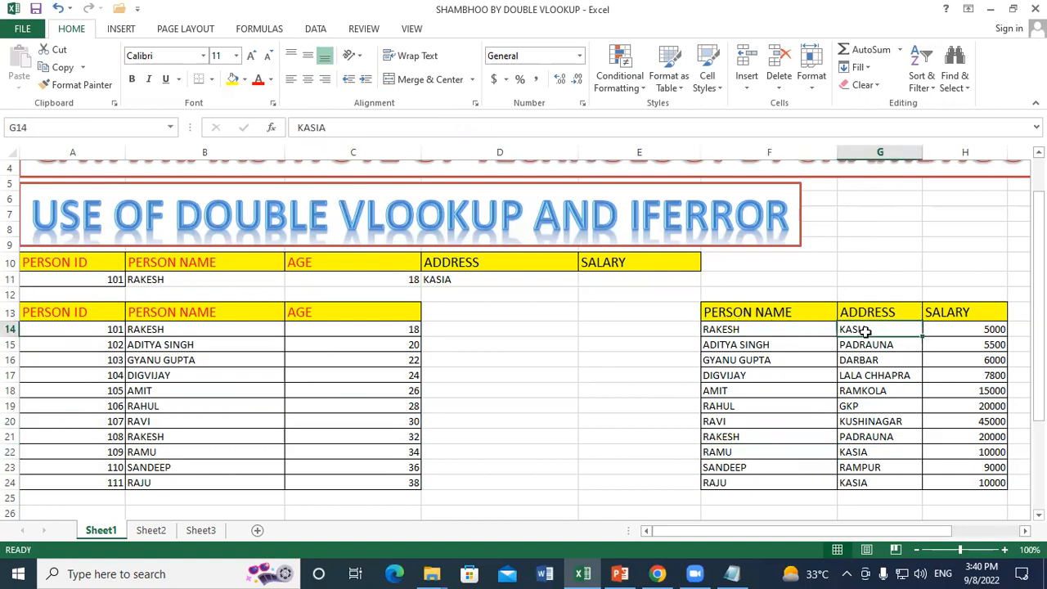
Compare the address found for person ID 101 with the source tables and review the double VLOOKUP formula in D11.
{"action": "left_click", "coordinate": [204, 330]}
{"action": "left_click", "coordinate": [96, 280]}
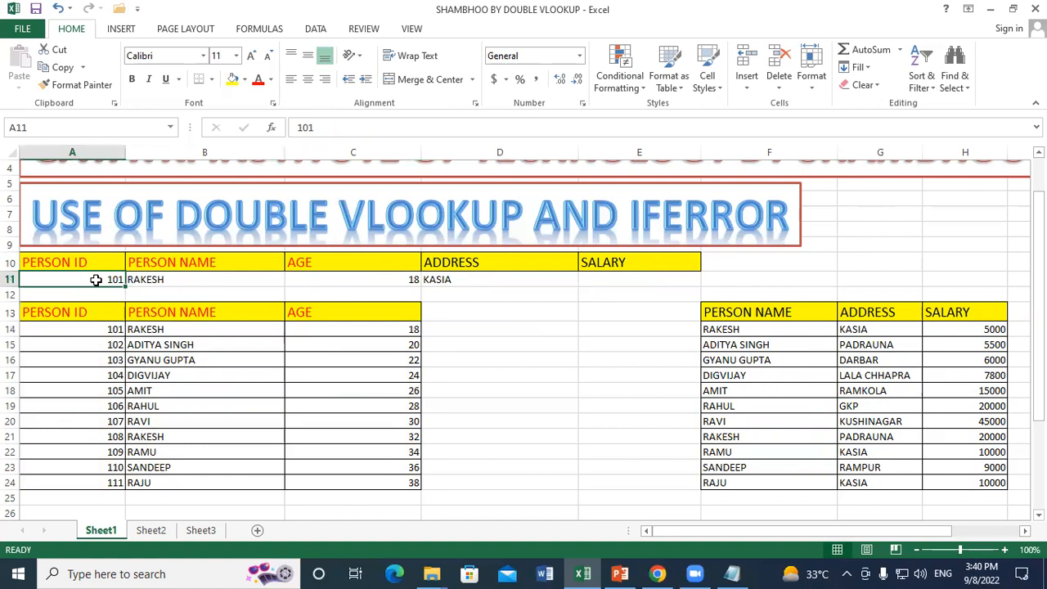
{"action": "left_click", "coordinate": [874, 344]}
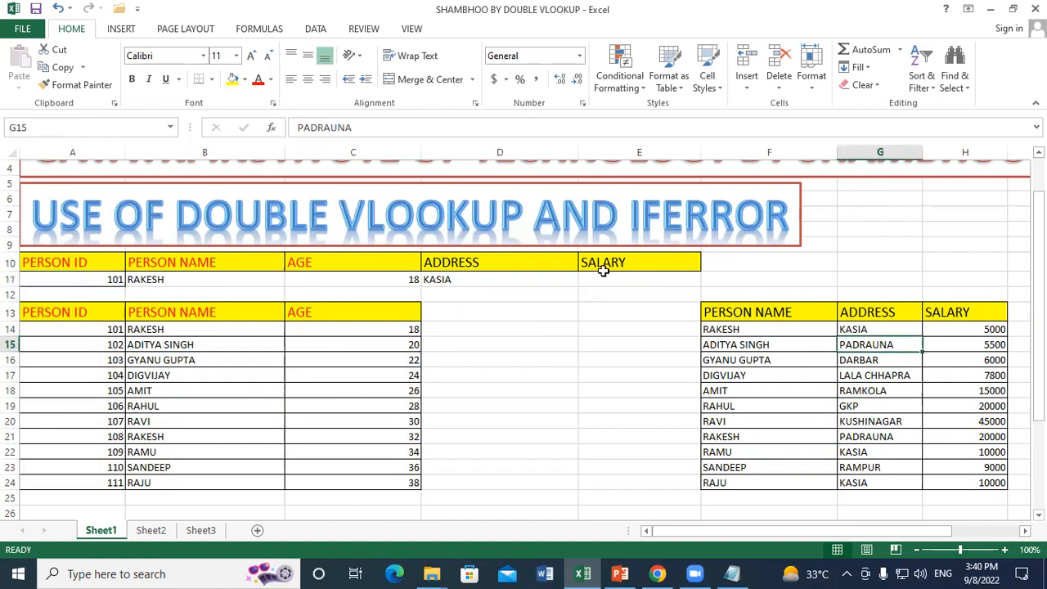
{"action": "left_click", "coordinate": [495, 282]}
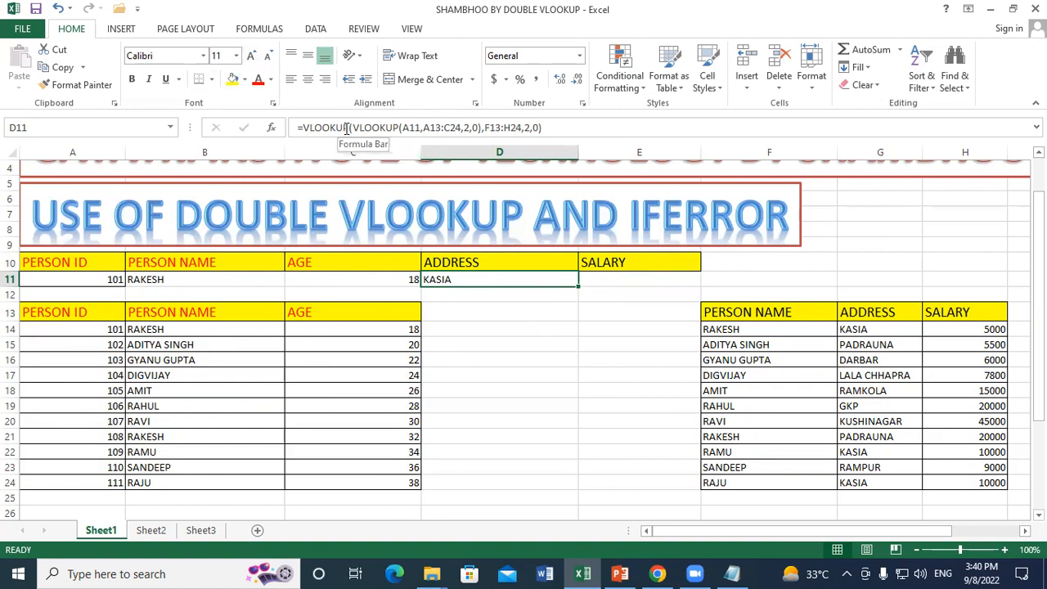
{"action": "key", "text": "Return"}
Enter a VLOOKUP in E11 that finds the name for the ID in A11, using table A13:C24, column index 2 and exact match 0.
{"action": "left_click", "coordinate": [615, 267]}
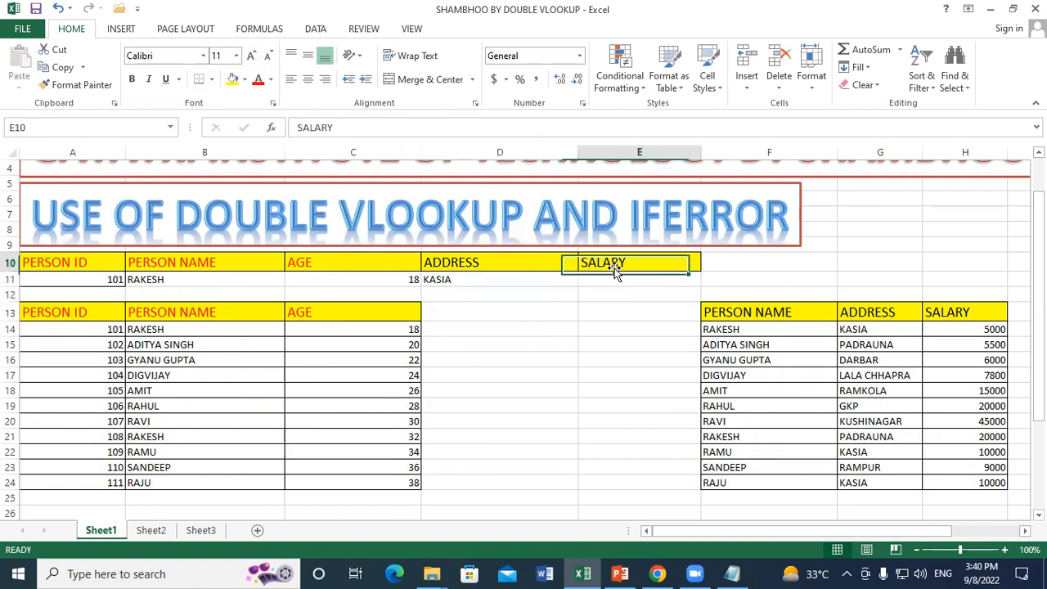
{"action": "left_click", "coordinate": [609, 278]}
{"action": "type", "text": "=VL"}
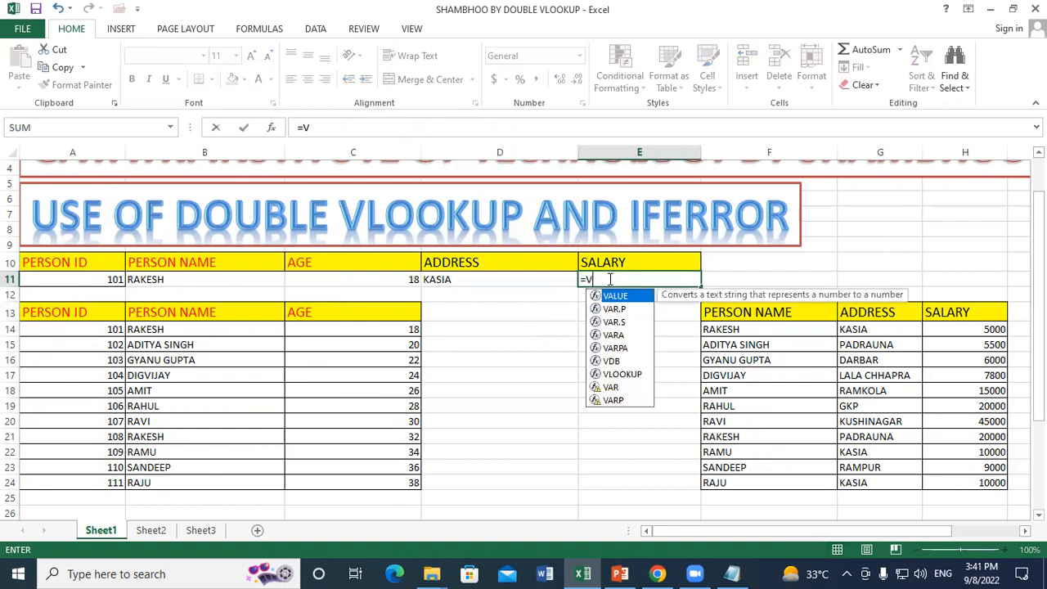
{"action": "double_click", "coordinate": [622, 296]}
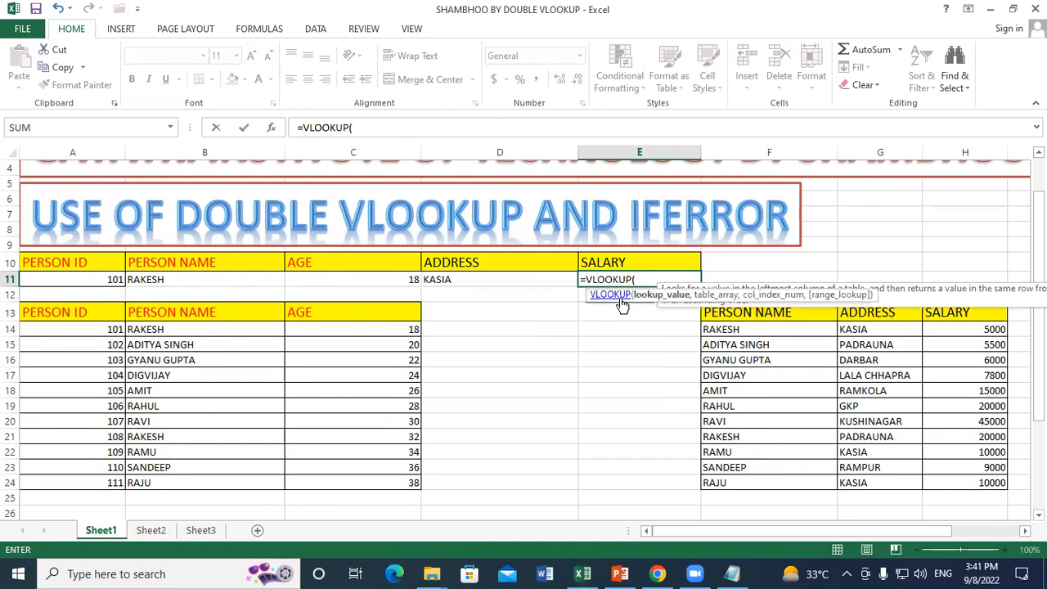
{"action": "left_click", "coordinate": [86, 278]}
{"action": "type", "text": ","}
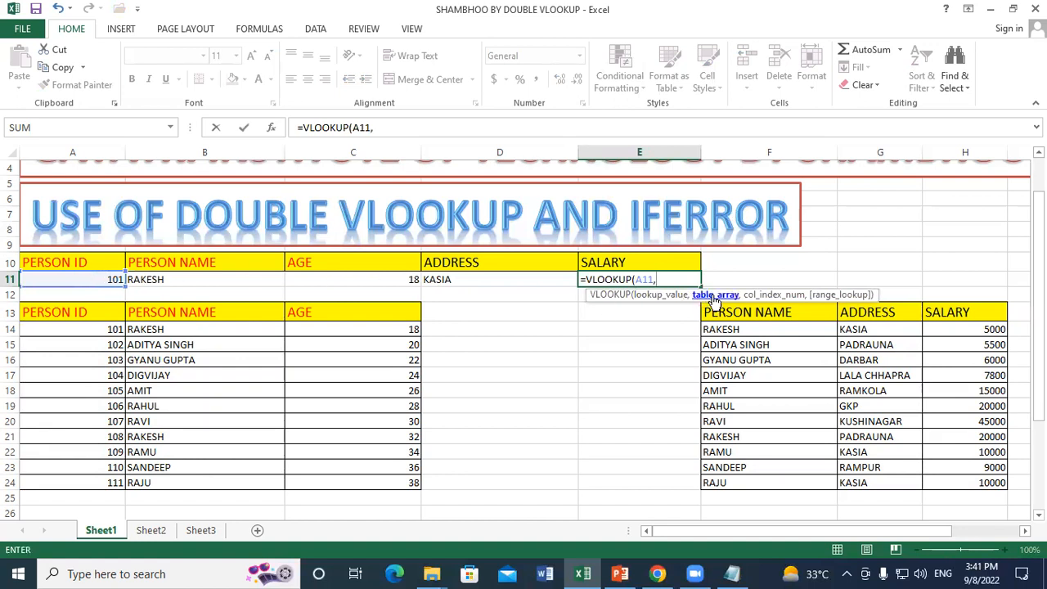
{"action": "left_click_drag", "start_coordinate": [72, 311], "coordinate": [385, 489]}
{"action": "type", "text": ",2"}
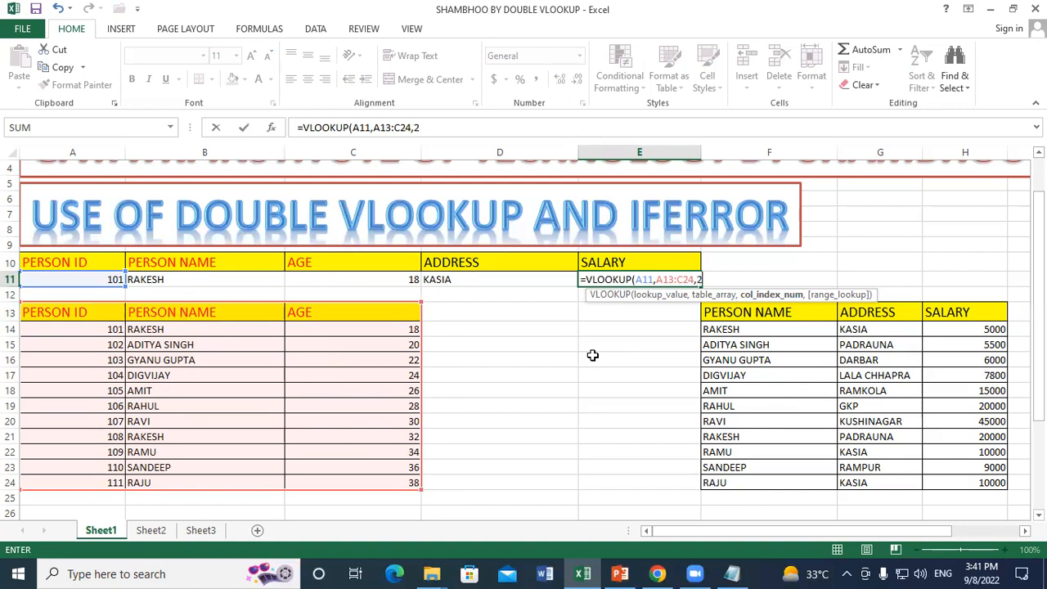
{"action": "type", "text": ","}
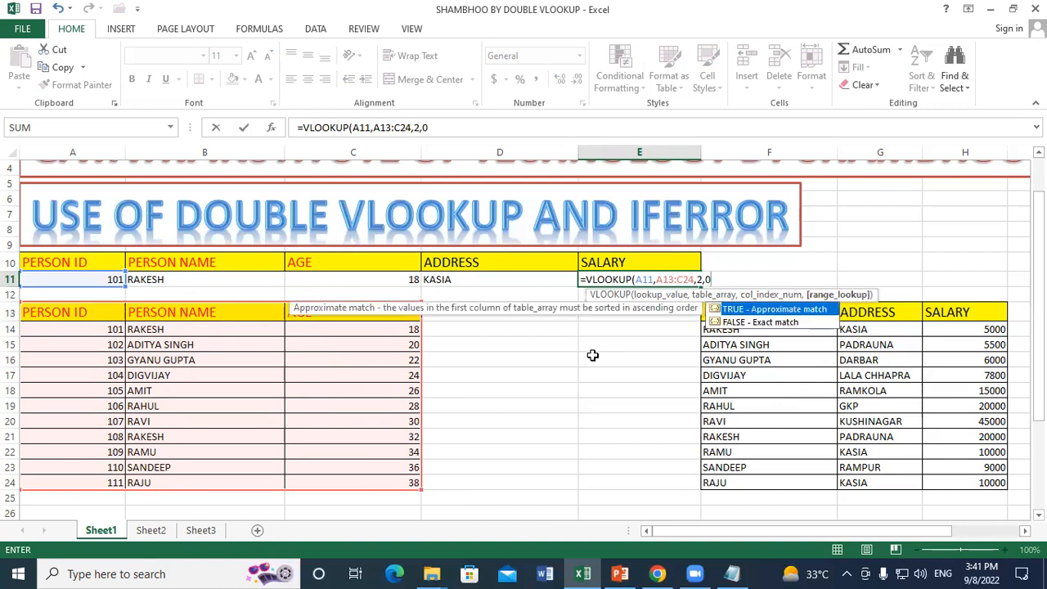
{"action": "type", "text": "0)"}
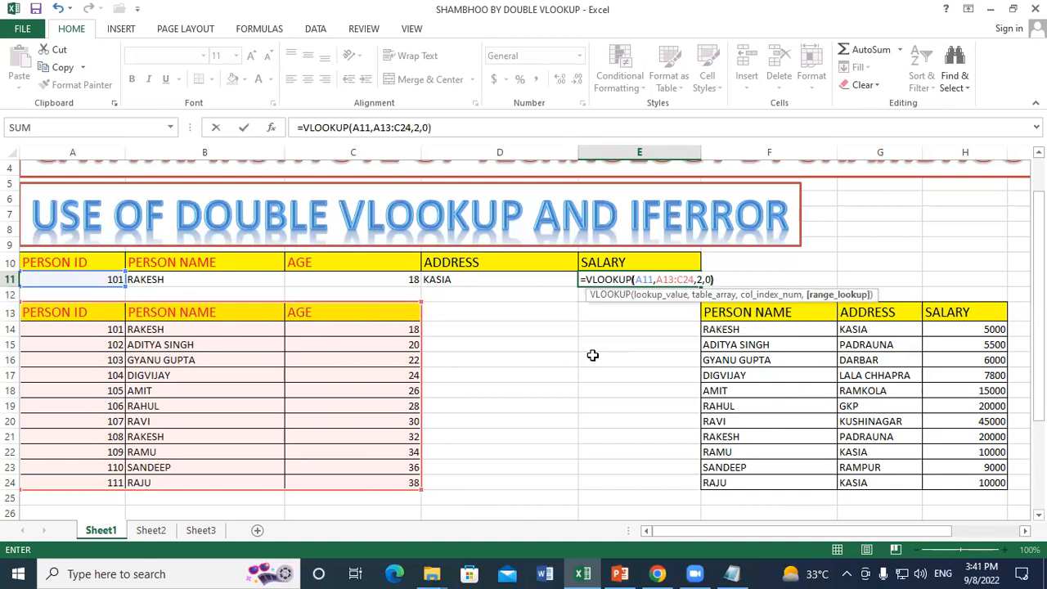
{"action": "key", "text": "Return"}
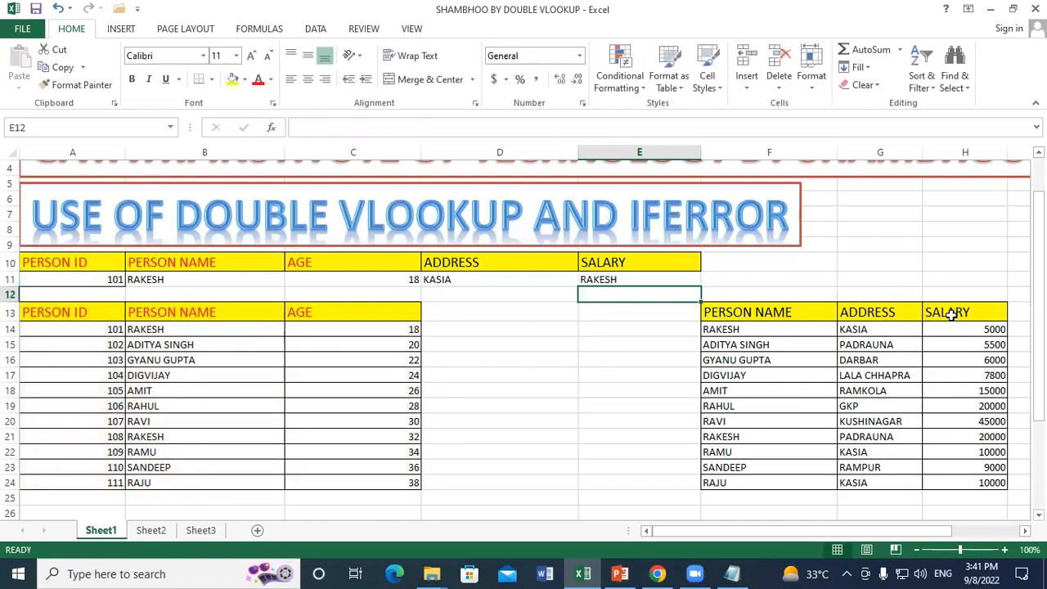
Nest the E11 lookup inside a second VLOOKUP so that the name found from the ID serves as its lookup value.
{"action": "double_click", "coordinate": [631, 285]}
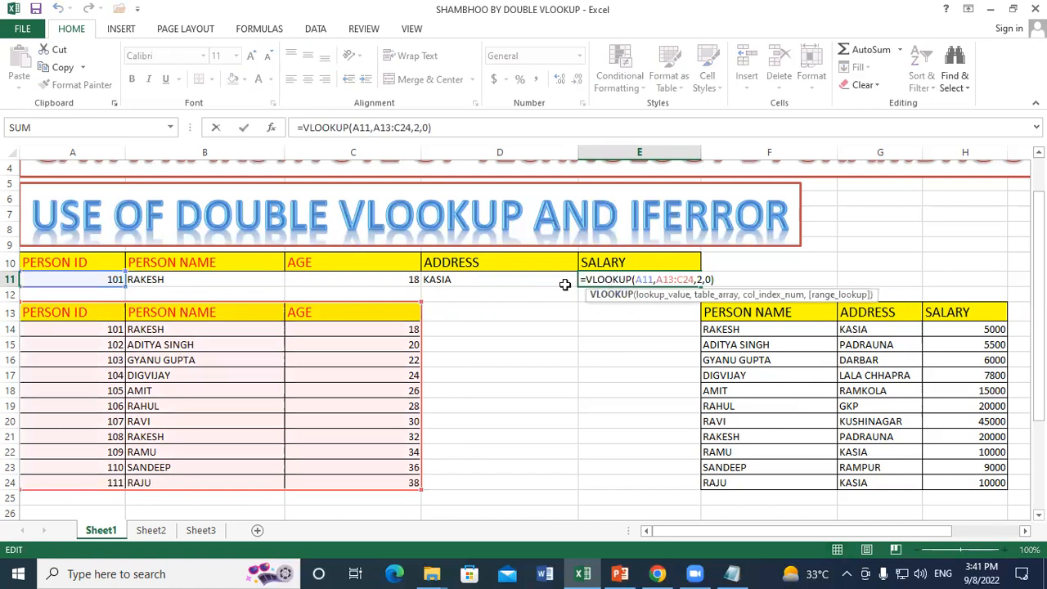
{"action": "left_click", "coordinate": [586, 280]}
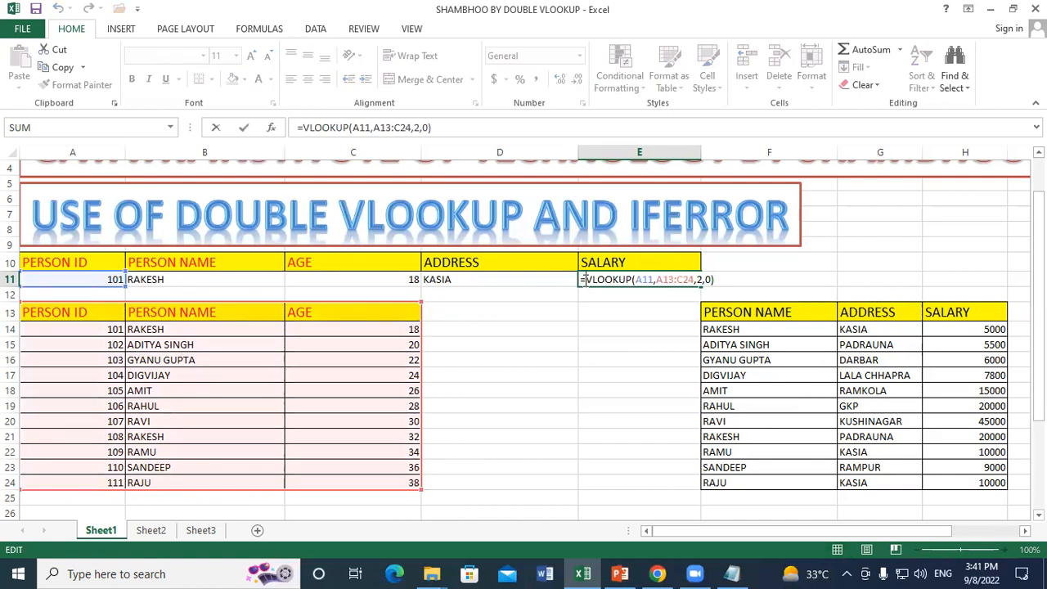
{"action": "type", "text": "VLO"}
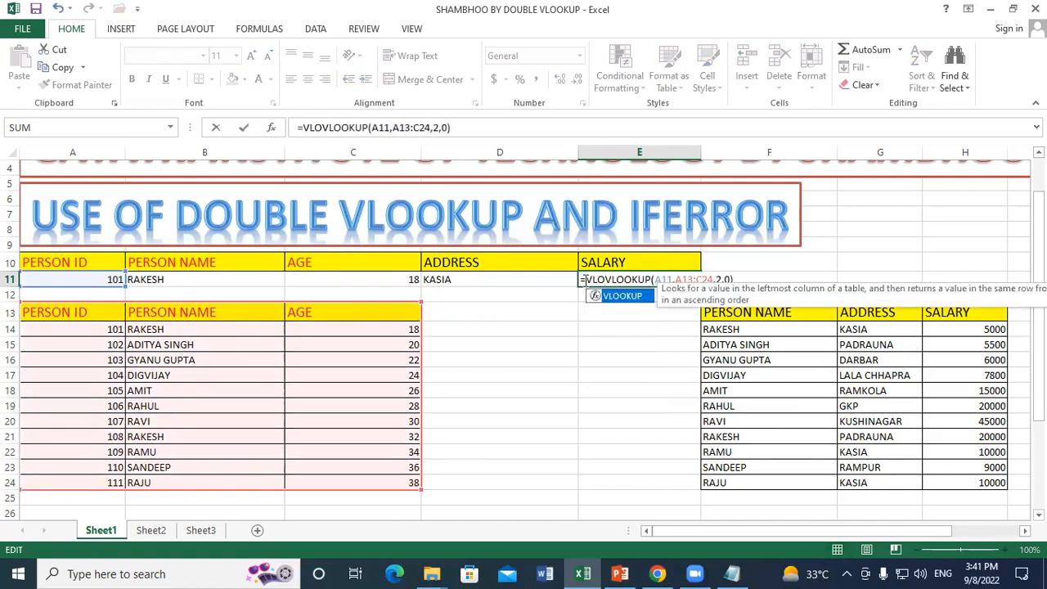
{"action": "double_click", "coordinate": [623, 297]}
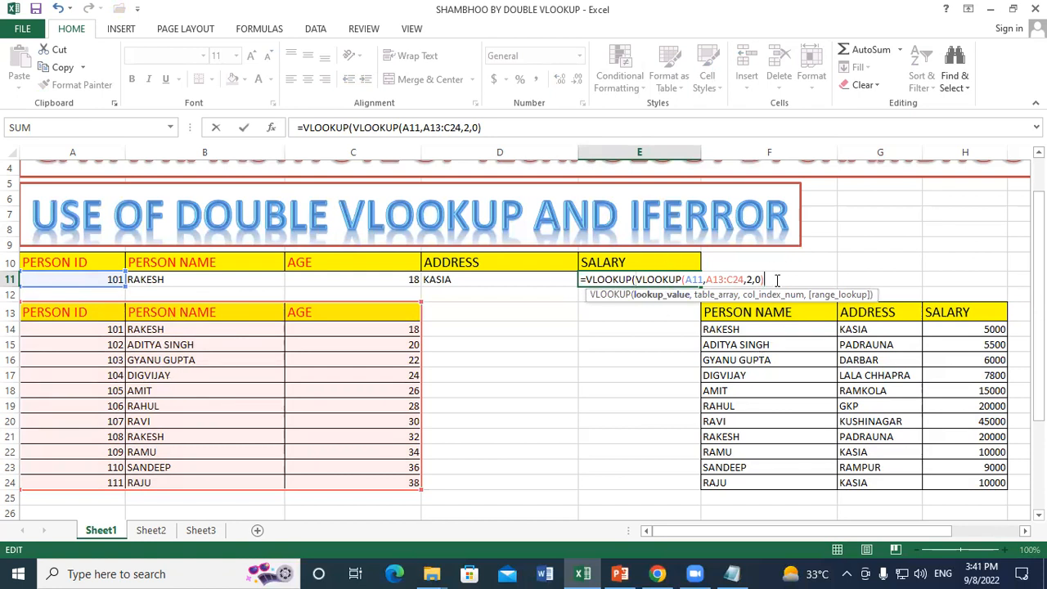
{"action": "type", "text": ","}
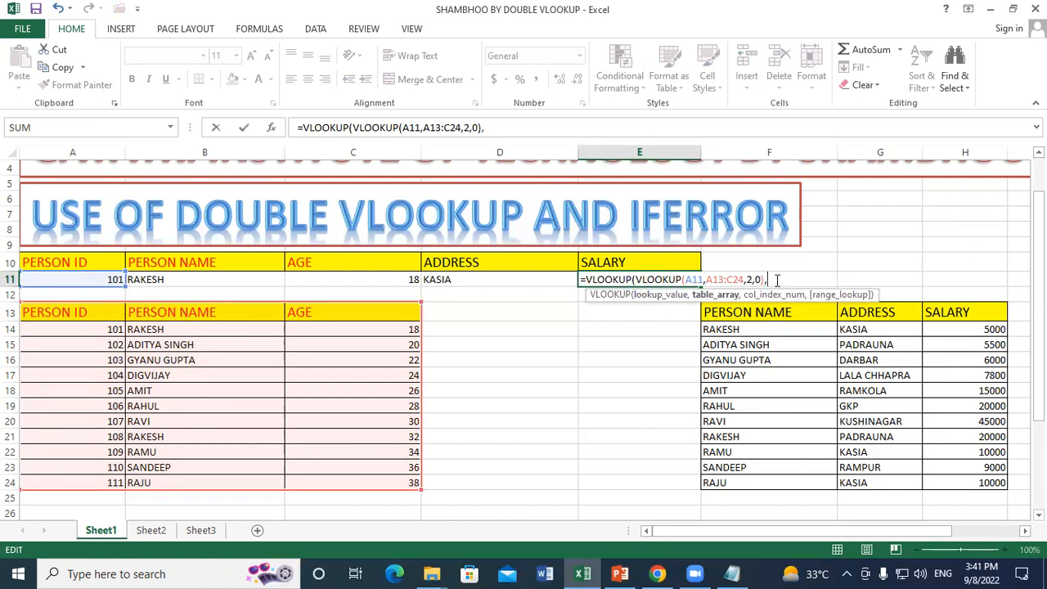
Complete the outer VLOOKUP in E11 with table range F13:H24, column index 3 and exact match 0, and enter the formula.
{"action": "left_click_drag", "start_coordinate": [730, 312], "coordinate": [994, 488]}
{"action": "type", "text": ","}
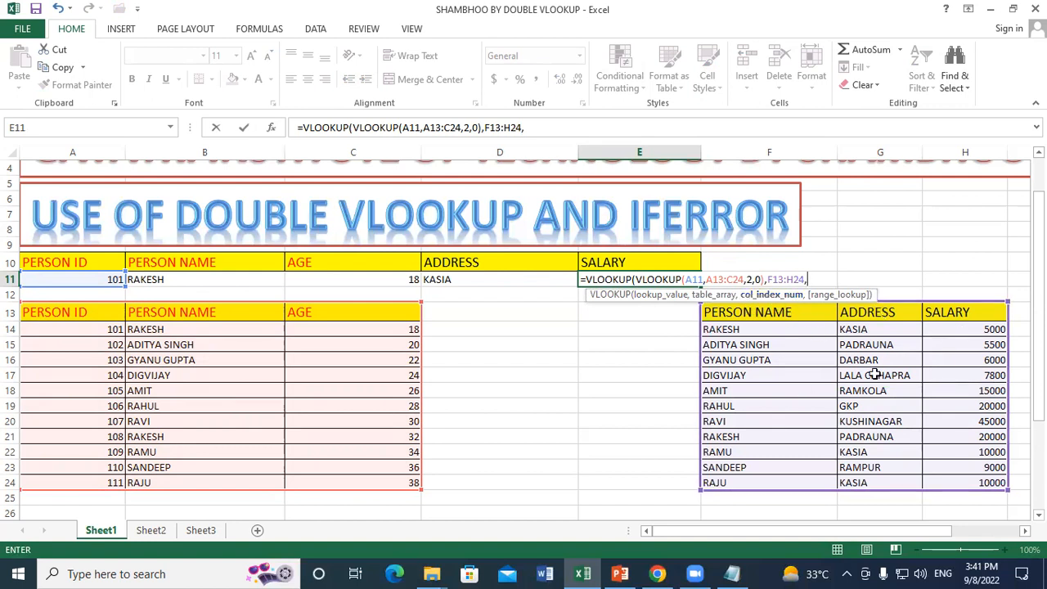
{"action": "type", "text": "3"}
{"action": "type", "text": ",0"}
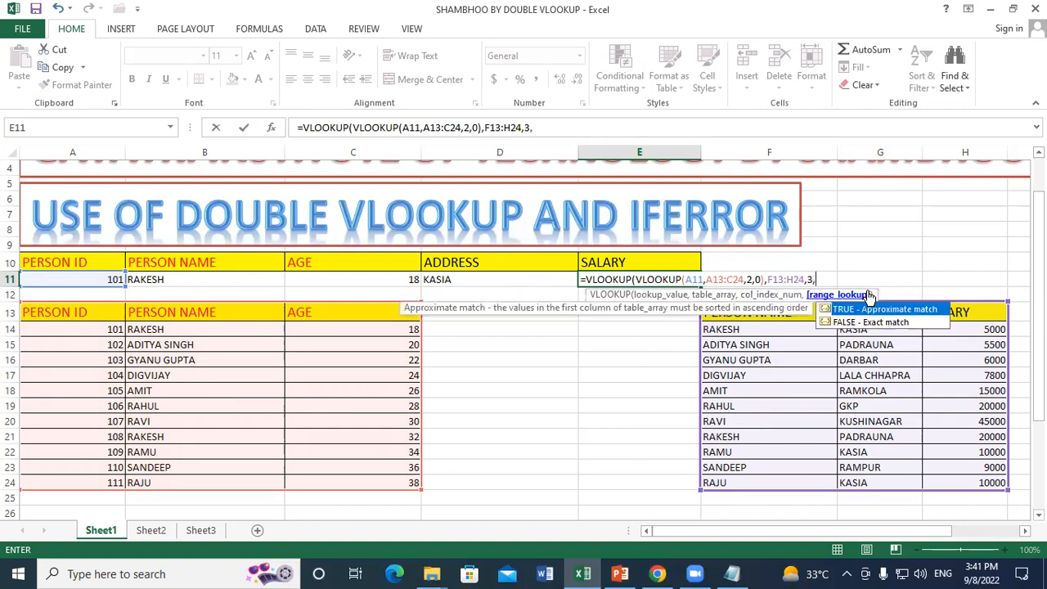
{"action": "type", "text": ")"}
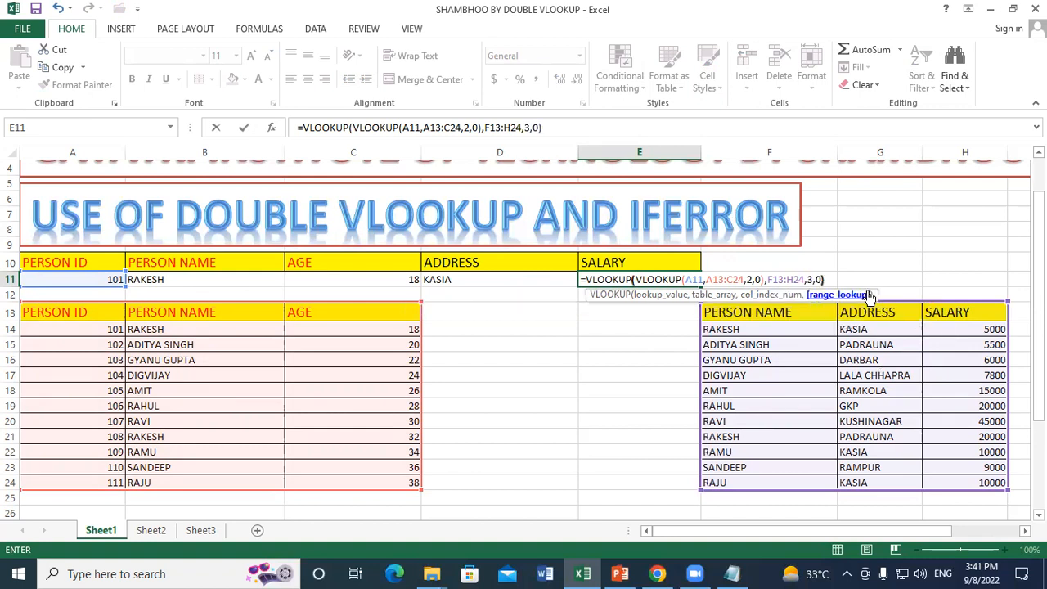
{"action": "key", "text": "Return"}
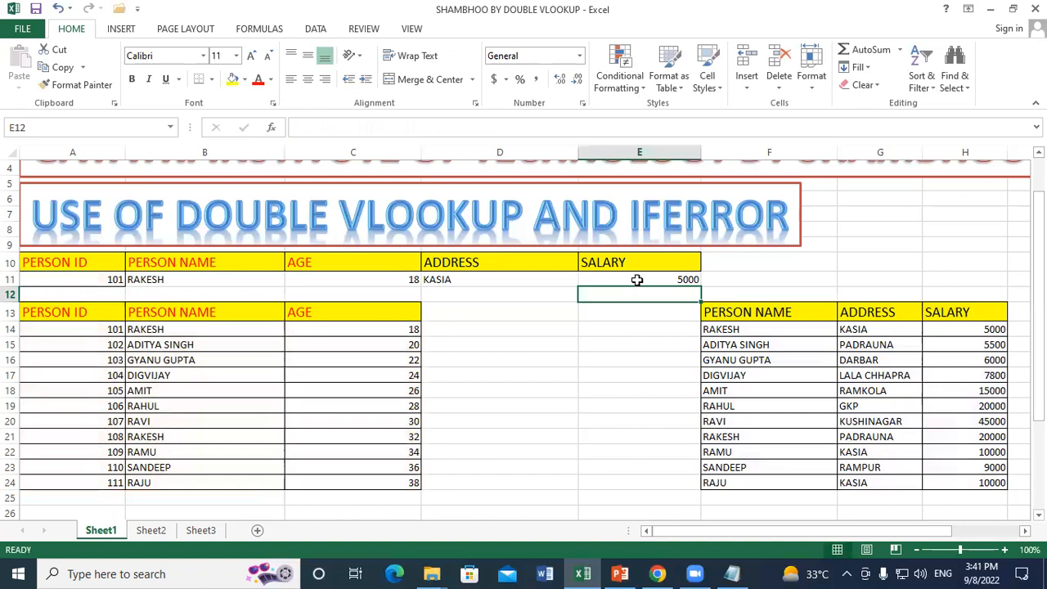
Test the lookups by setting the person ID in A11 to 109 and check the results against the ID table.
{"action": "left_click", "coordinate": [638, 278]}
{"action": "left_click", "coordinate": [85, 274]}
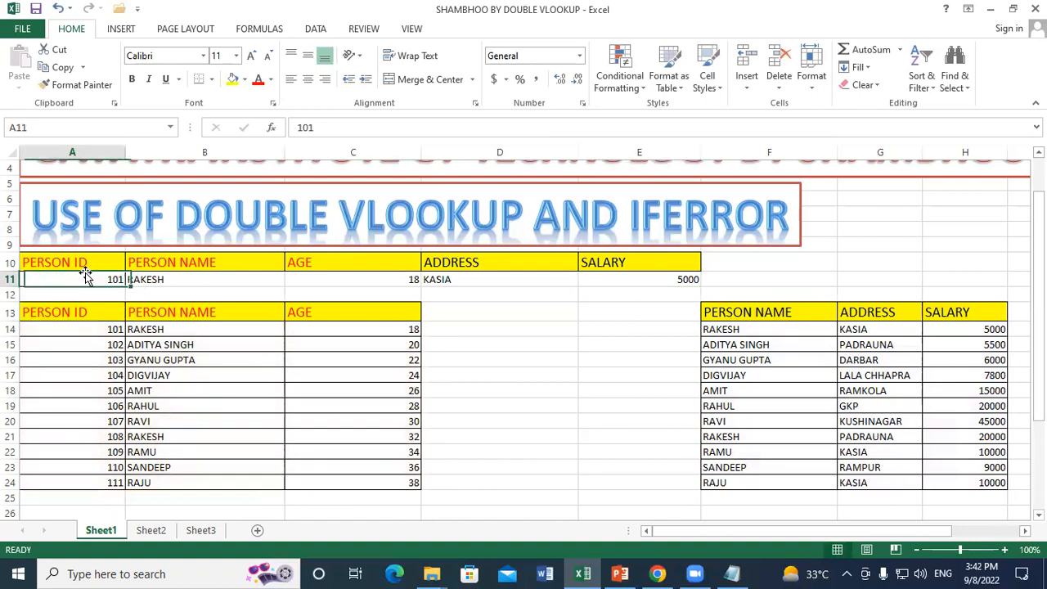
{"action": "type", "text": "109"}
{"action": "key", "text": "Return"}
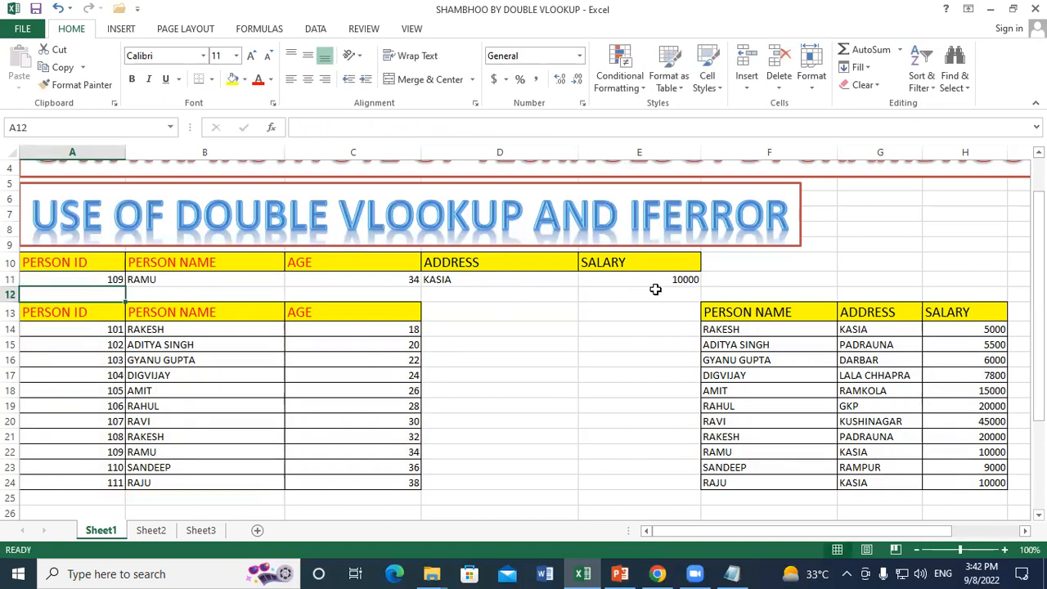
{"action": "left_click_drag", "start_coordinate": [105, 311], "coordinate": [385, 455]}
{"action": "left_click", "coordinate": [89, 332]}
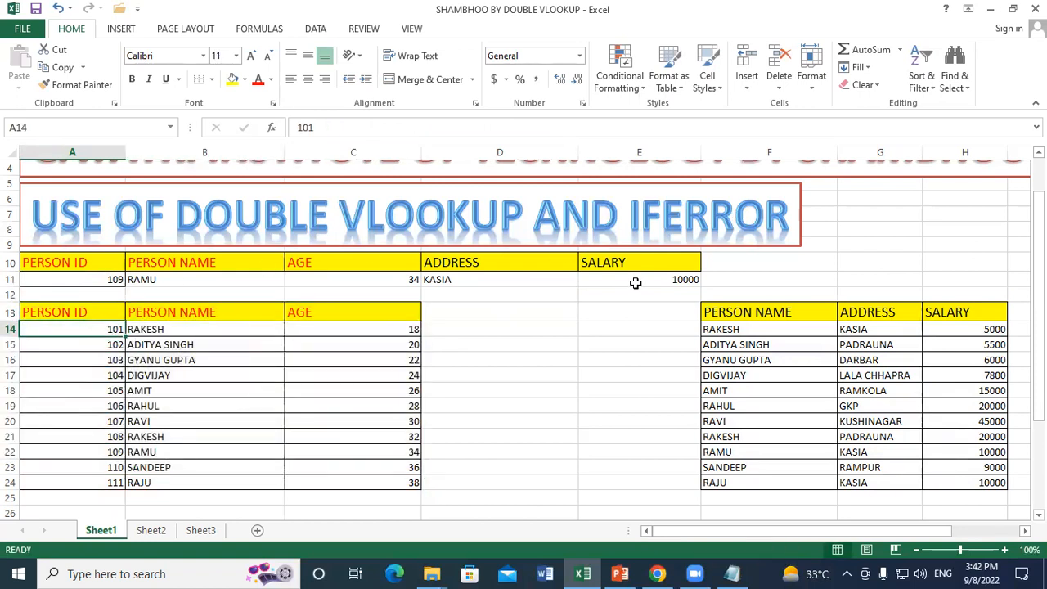
Examine the nested VLOOKUP formula in D11 and the table ranges it references, leaving the formula as it is.
{"action": "left_click", "coordinate": [196, 214]}
{"action": "left_click", "coordinate": [483, 293]}
{"action": "left_click", "coordinate": [478, 275]}
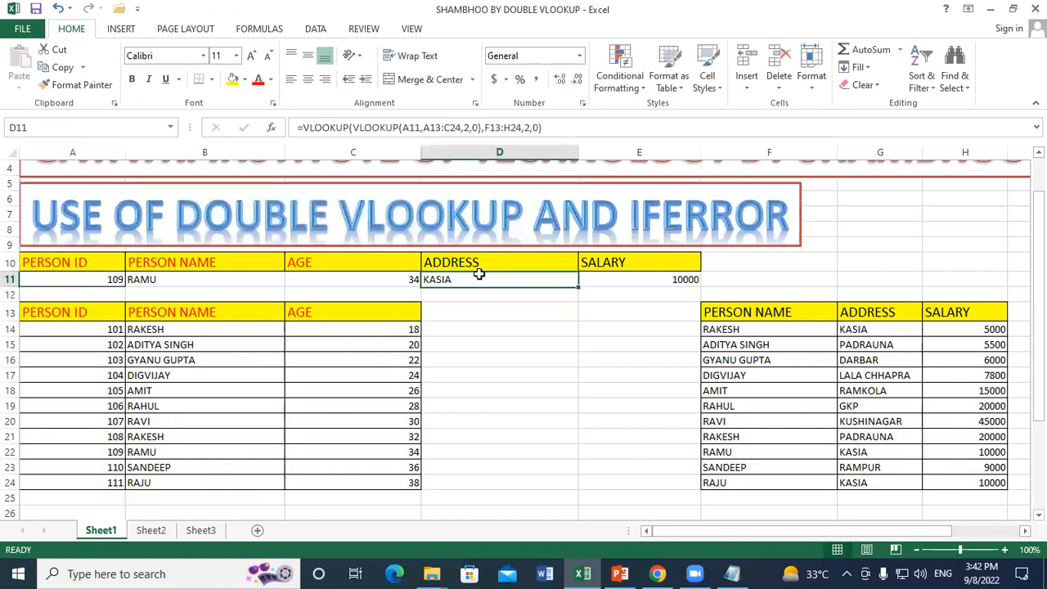
{"action": "double_click", "coordinate": [479, 278]}
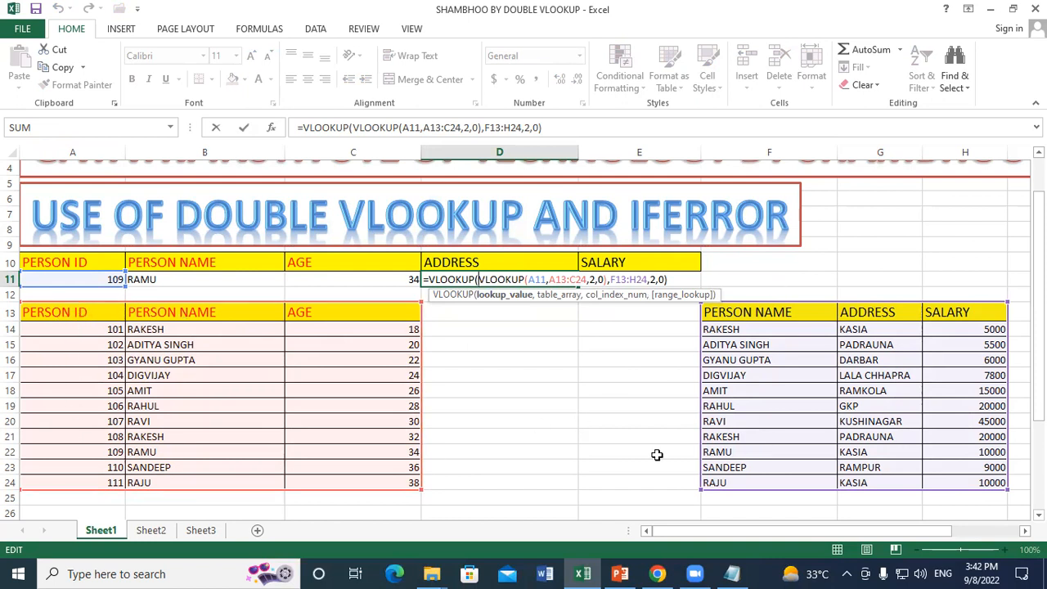
{"action": "left_click", "coordinate": [674, 280]}
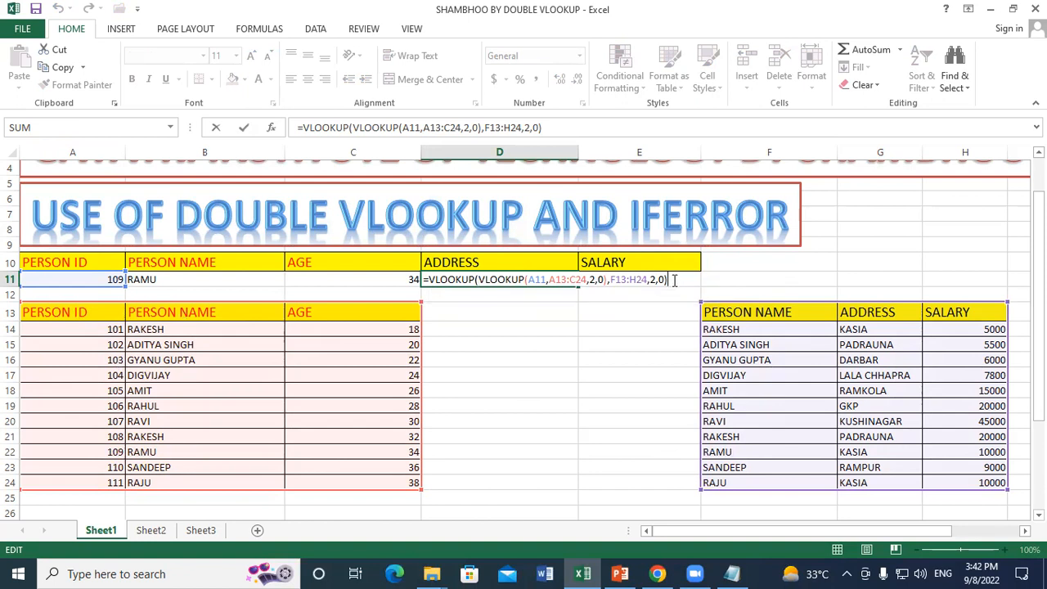
{"action": "key", "text": "Return"}
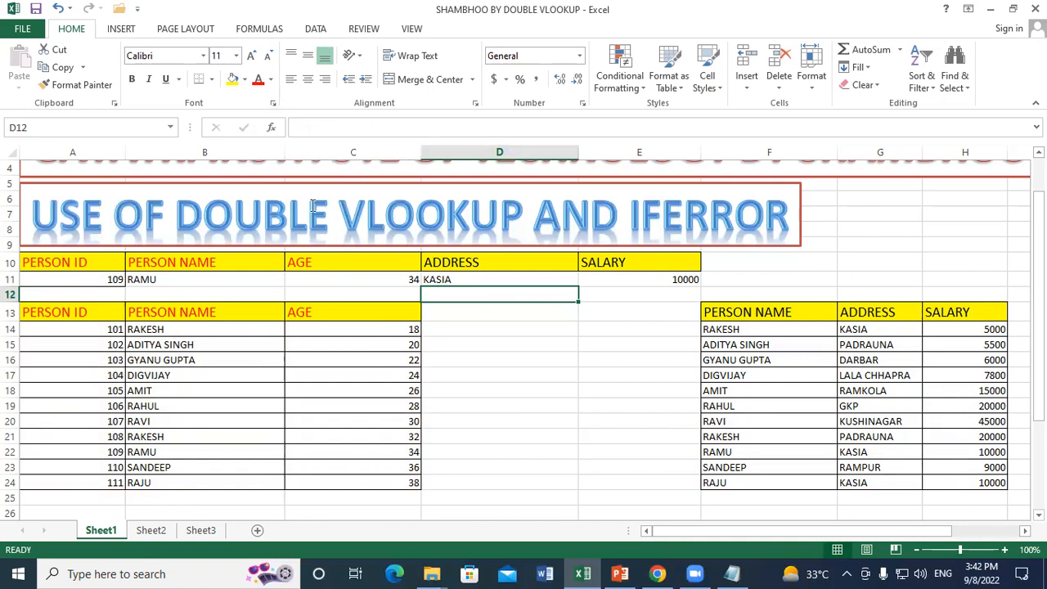
Set the person ID in A11 to 115 to test the lookups with an ID missing from the table.
{"action": "left_click", "coordinate": [504, 378]}
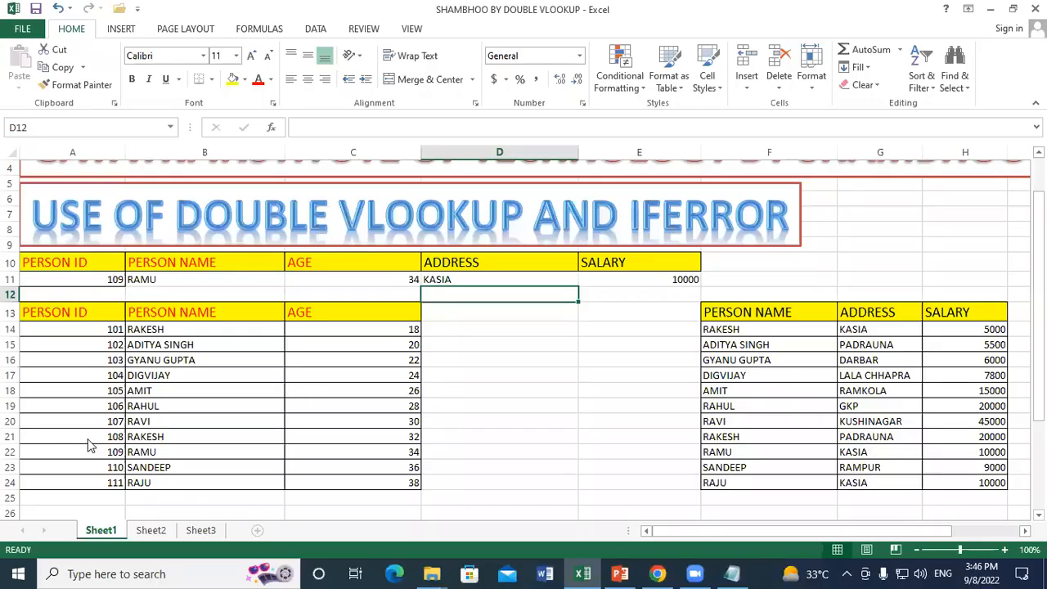
{"action": "left_click", "coordinate": [98, 276]}
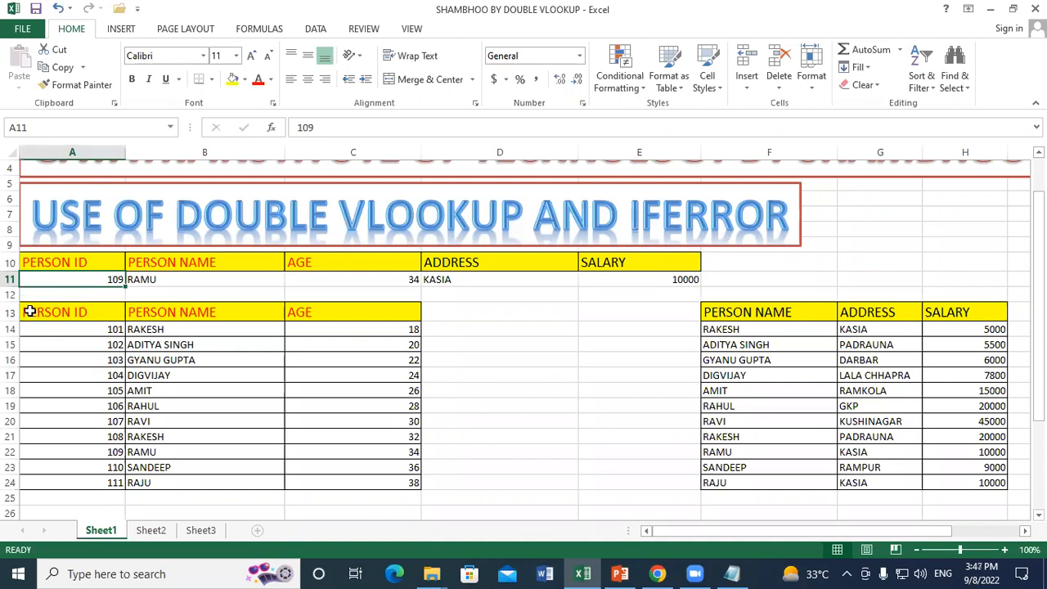
{"action": "type", "text": "115"}
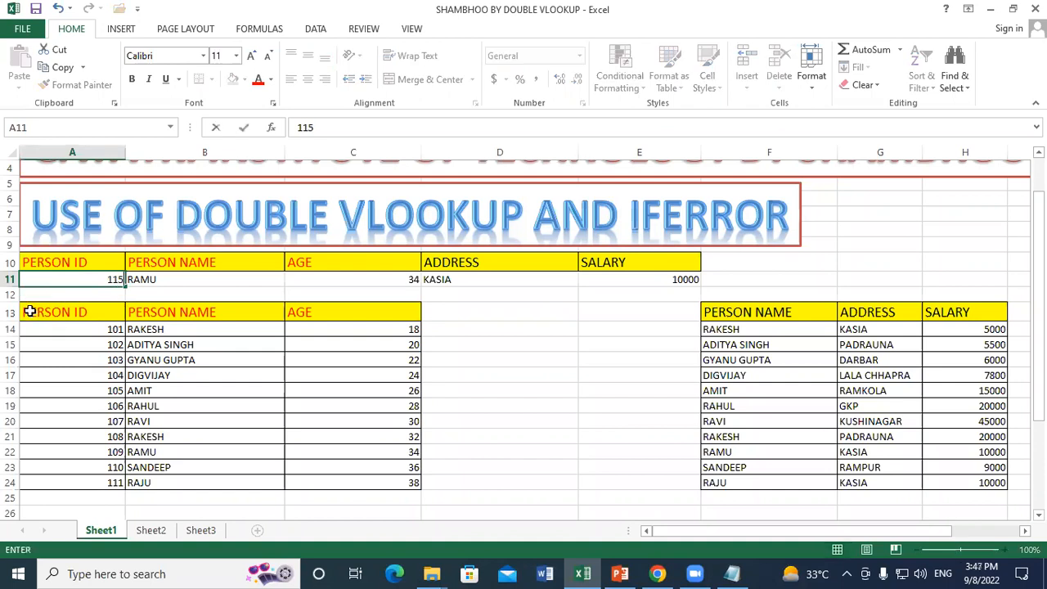
{"action": "key", "text": "Return"}
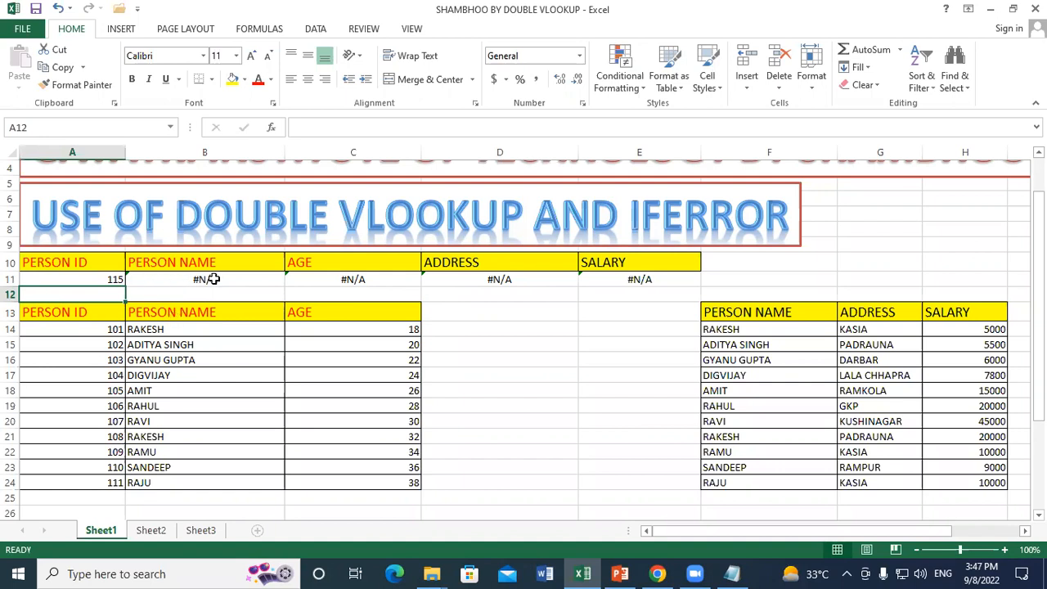
Set the person ID in A11 back to 101 to test the lookups with an existing ID.
{"action": "left_click", "coordinate": [88, 278]}
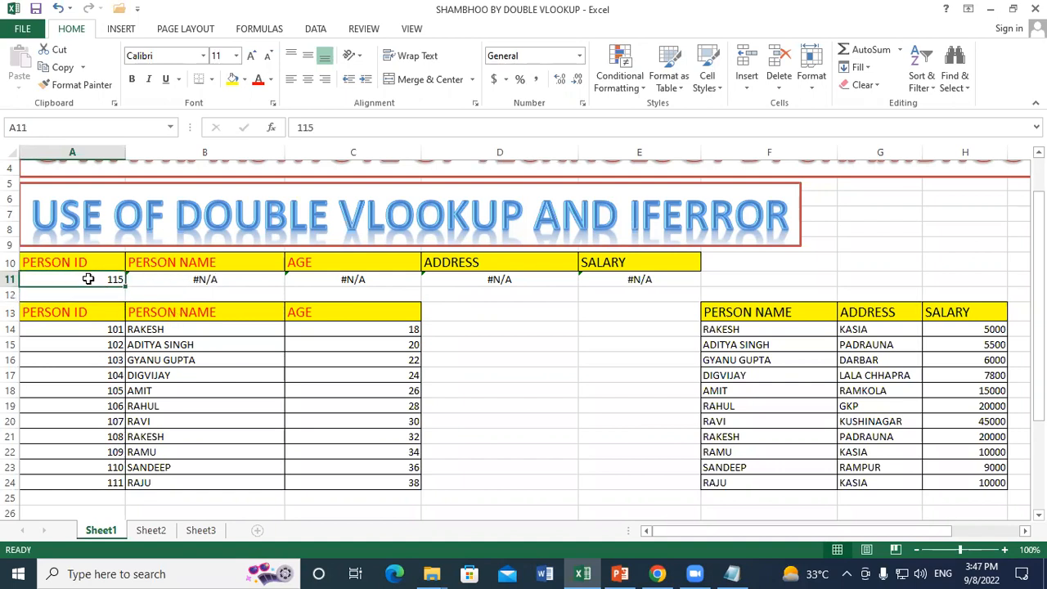
{"action": "type", "text": "1"}
{"action": "key", "text": "Return"}
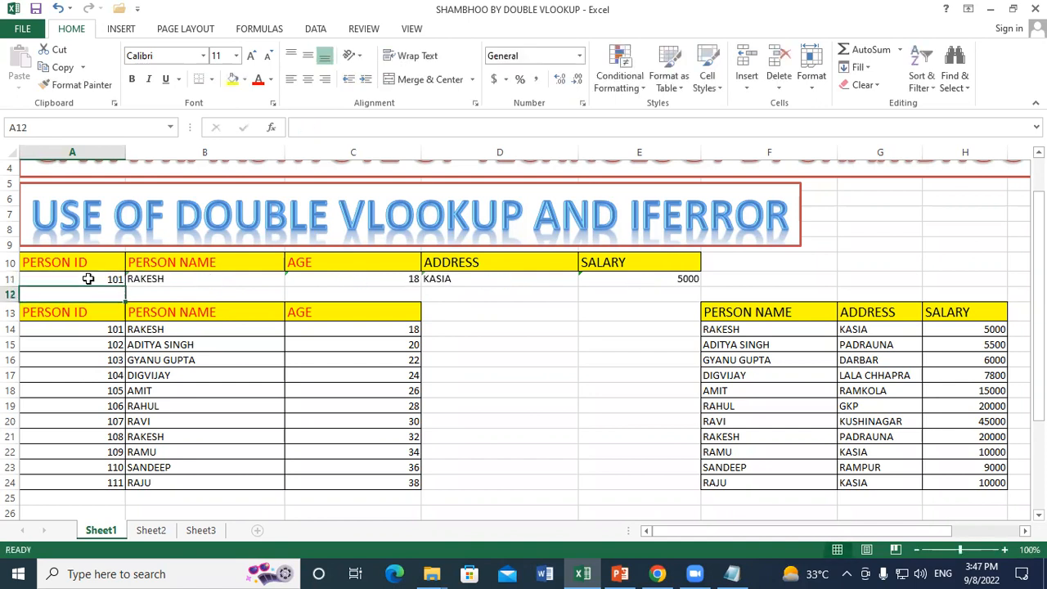
Set the person ID in A11 to 112 to test the lookups with an ID missing from the table.
{"action": "left_click", "coordinate": [88, 278]}
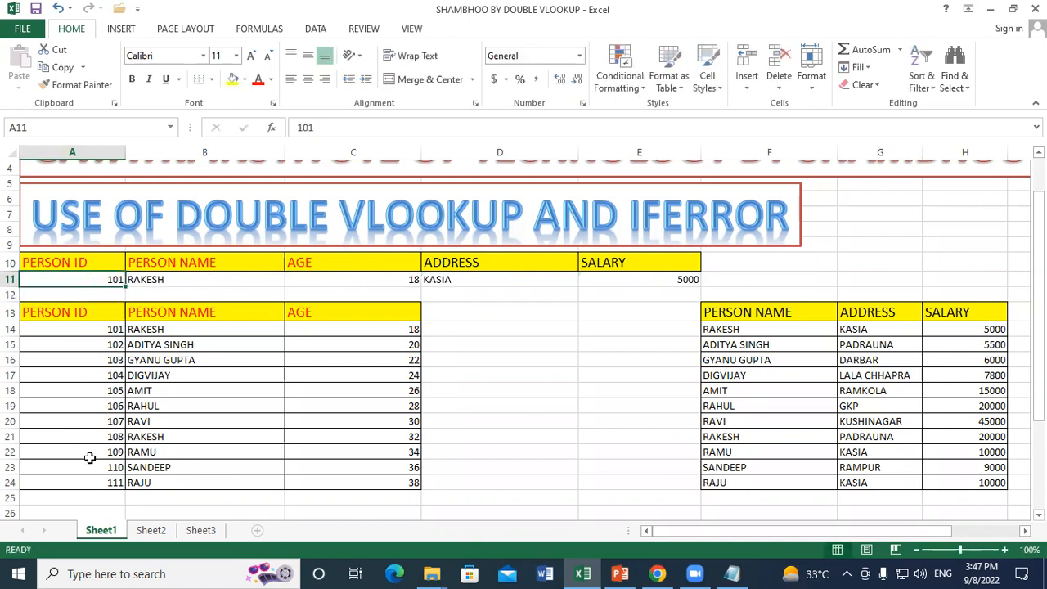
{"action": "type", "text": "11"}
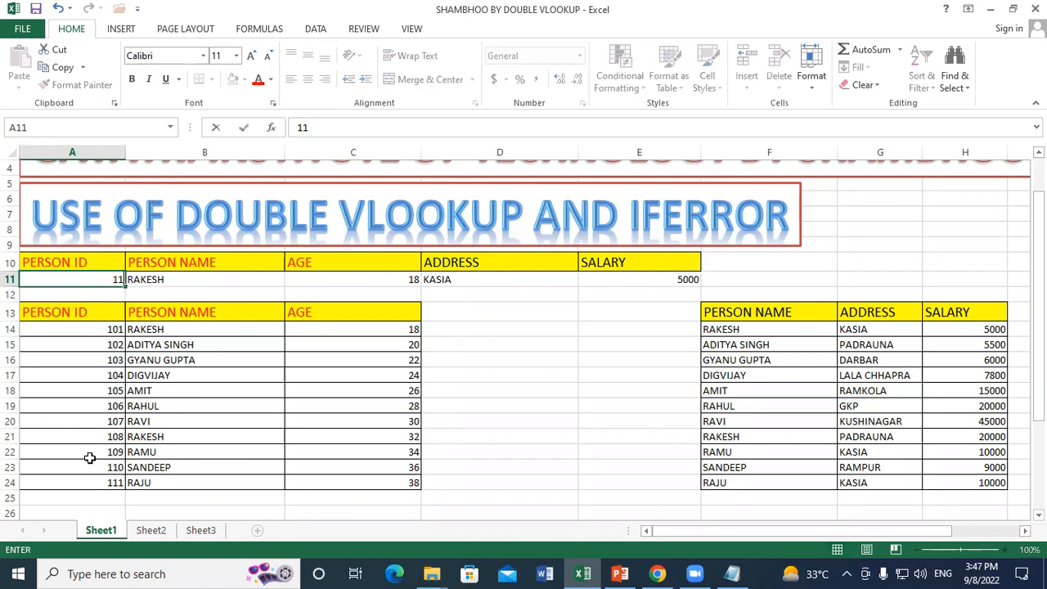
{"action": "key", "text": "Return"}
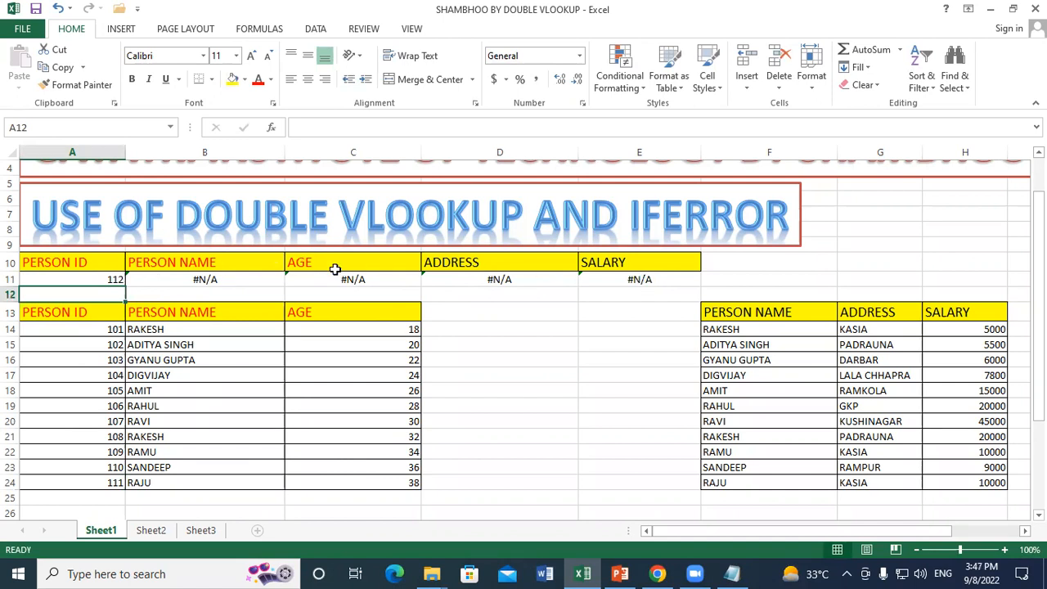
{"action": "left_click_drag", "start_coordinate": [630, 211], "coordinate": [798, 214]}
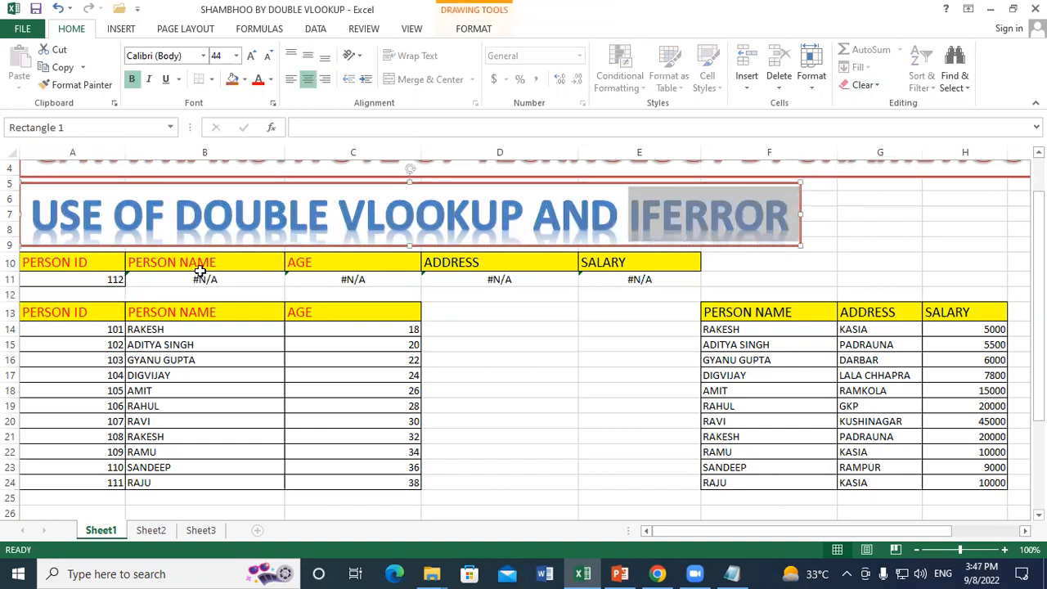
{"action": "left_click", "coordinate": [613, 333]}
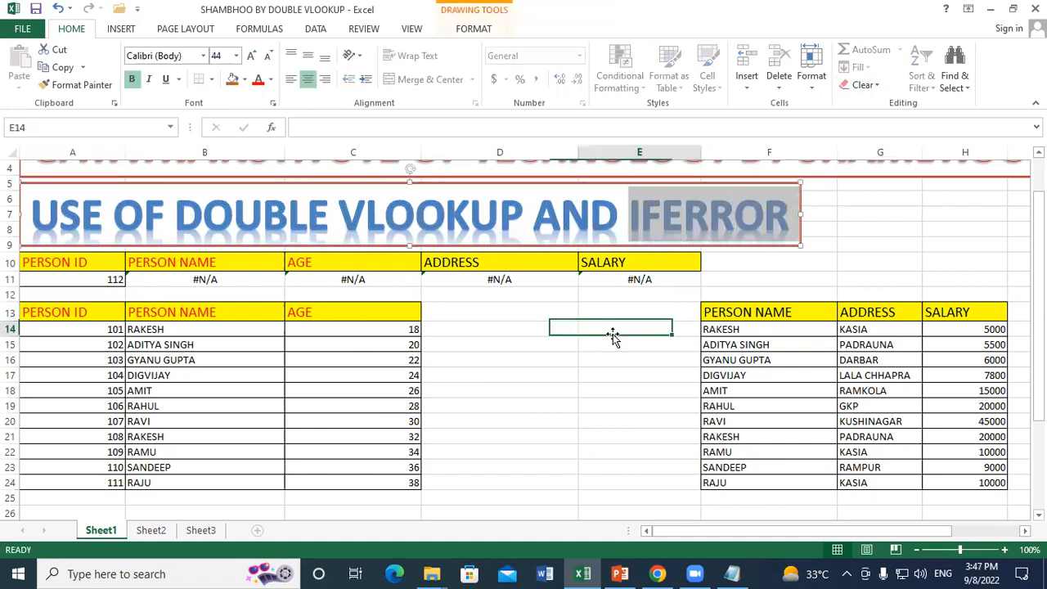
{"action": "left_click", "coordinate": [101, 284]}
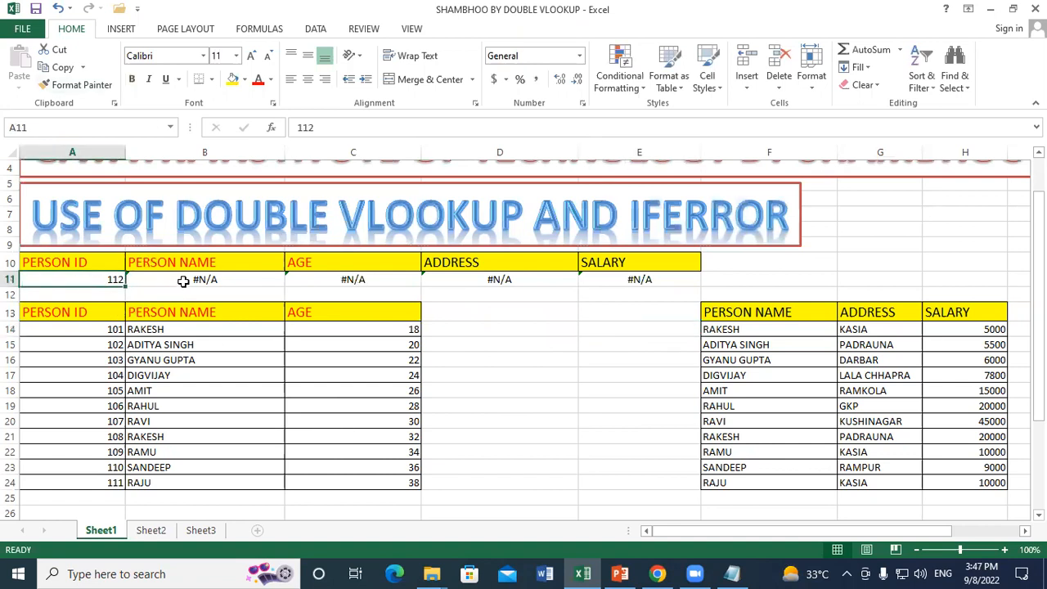
Wrap the VLOOKUP formula in B11 in IFERROR with "NO RECORD FOUND" as the value if an error occurs.
{"action": "left_click", "coordinate": [181, 281]}
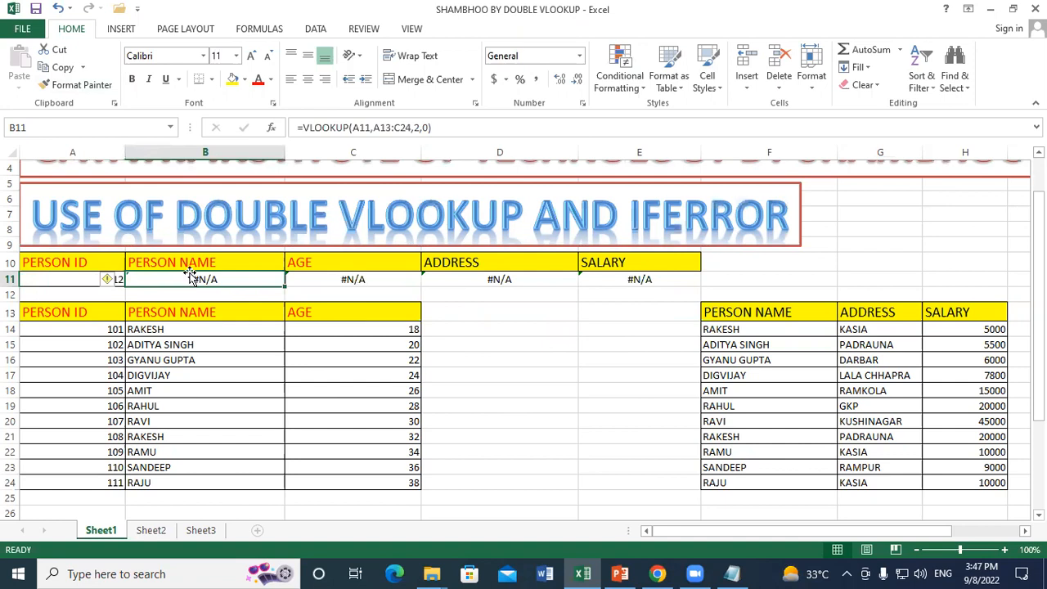
{"action": "double_click", "coordinate": [184, 280]}
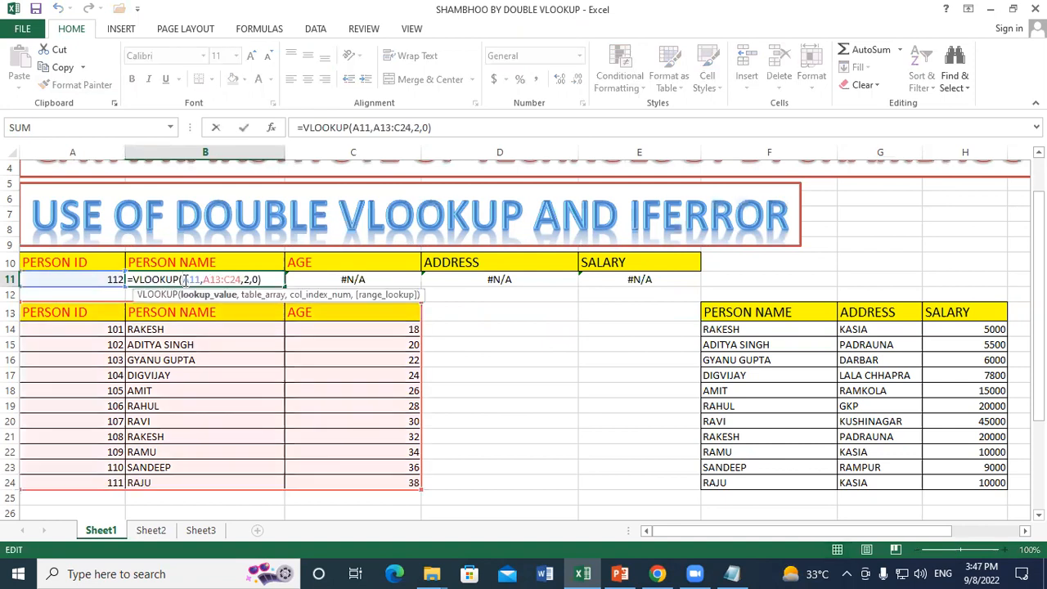
{"action": "left_click", "coordinate": [130, 280]}
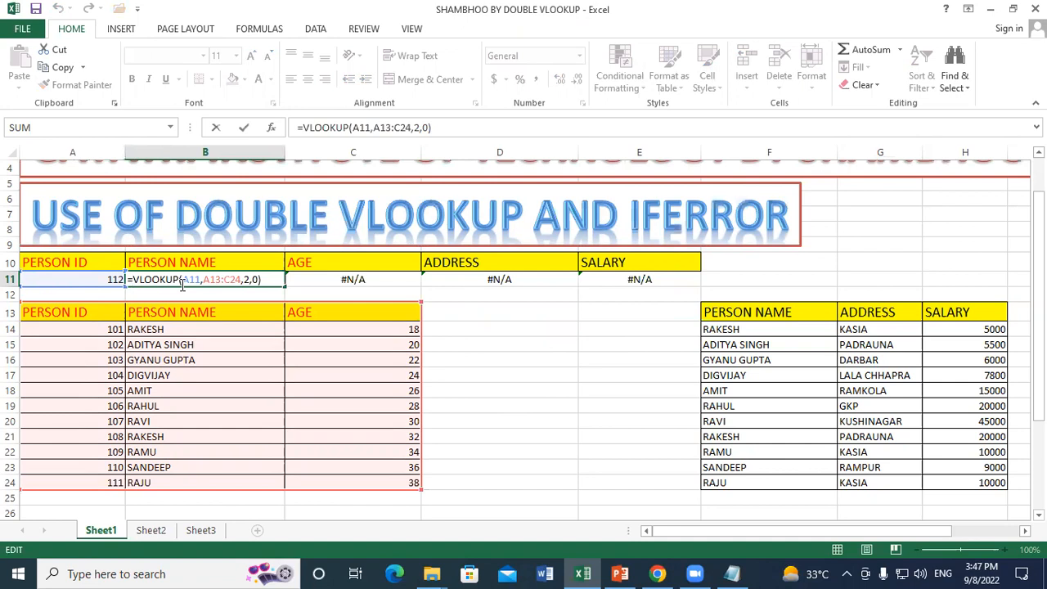
{"action": "type", "text": "I"}
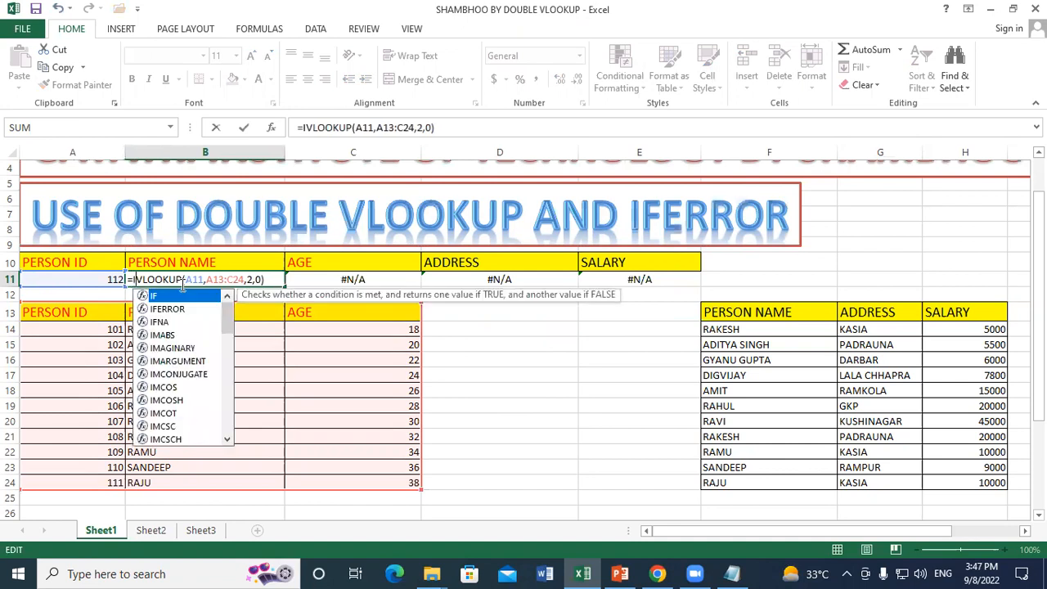
{"action": "double_click", "coordinate": [170, 309]}
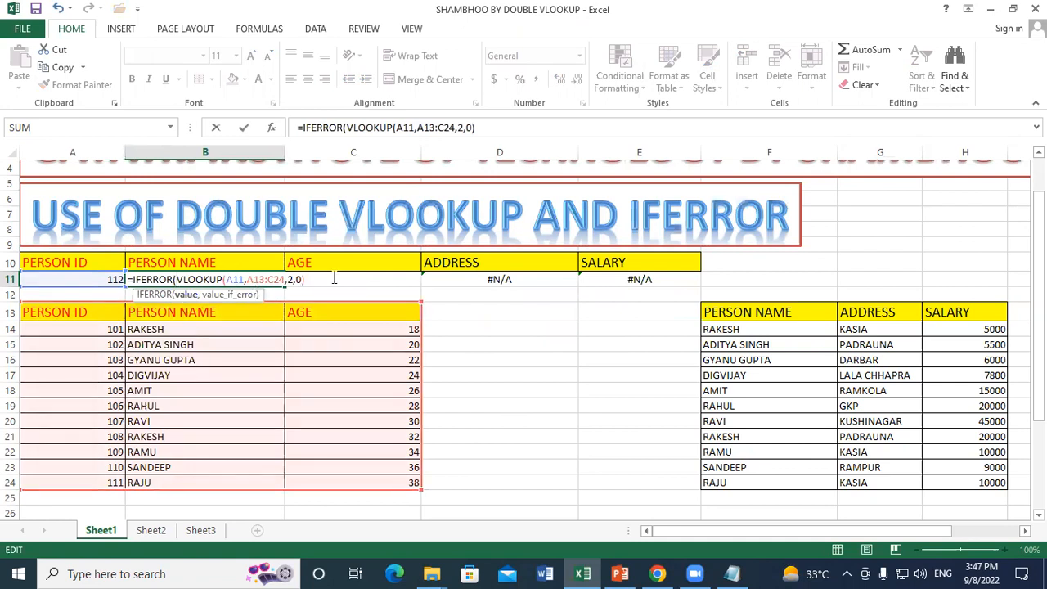
{"action": "type", "text": ","}
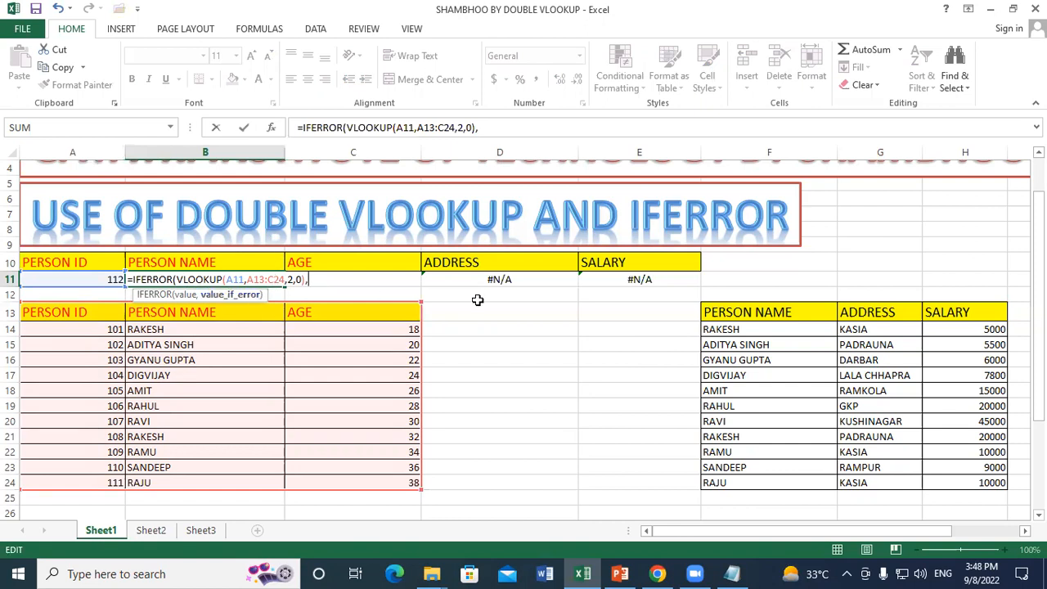
{"action": "type", "text": "\"NO RECORD FOUND"}
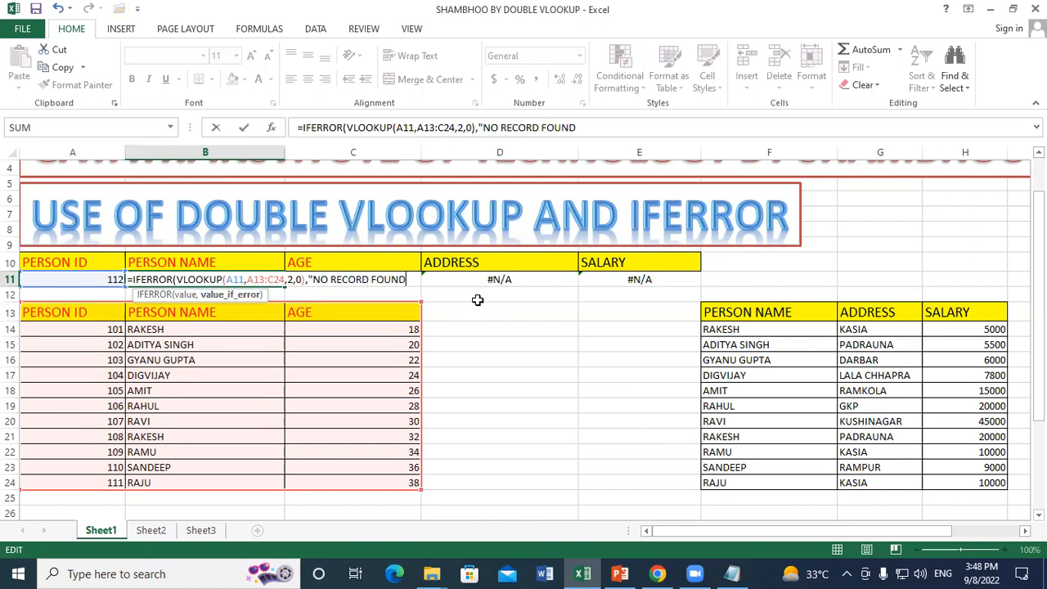
{"action": "type", "text": "\")"}
{"action": "key", "text": "Return"}
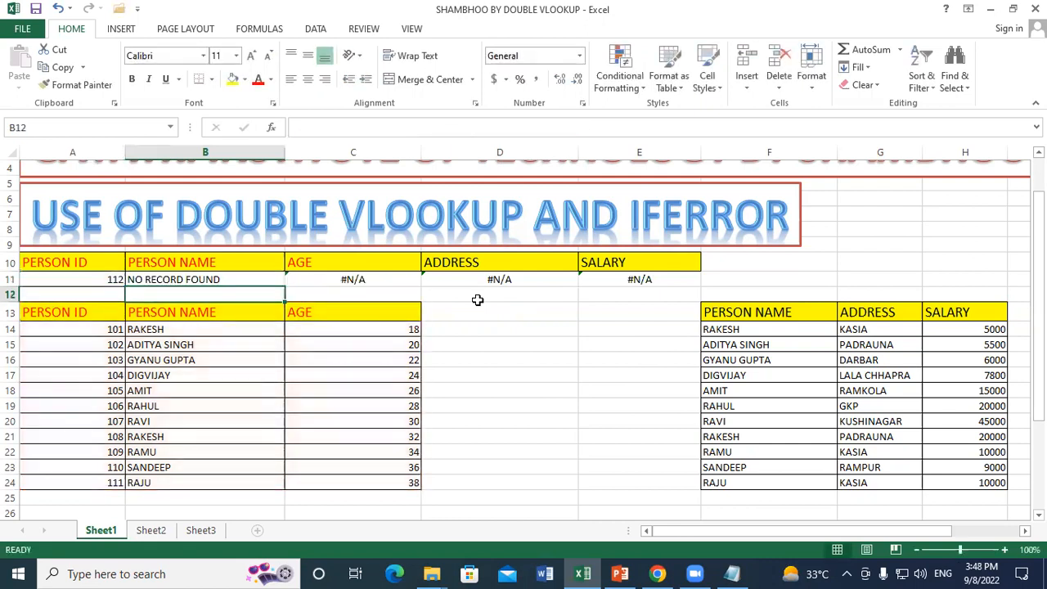
Set the person ID in A11 to 101 to test the IFERROR name lookup with an existing ID.
{"action": "left_click", "coordinate": [90, 282]}
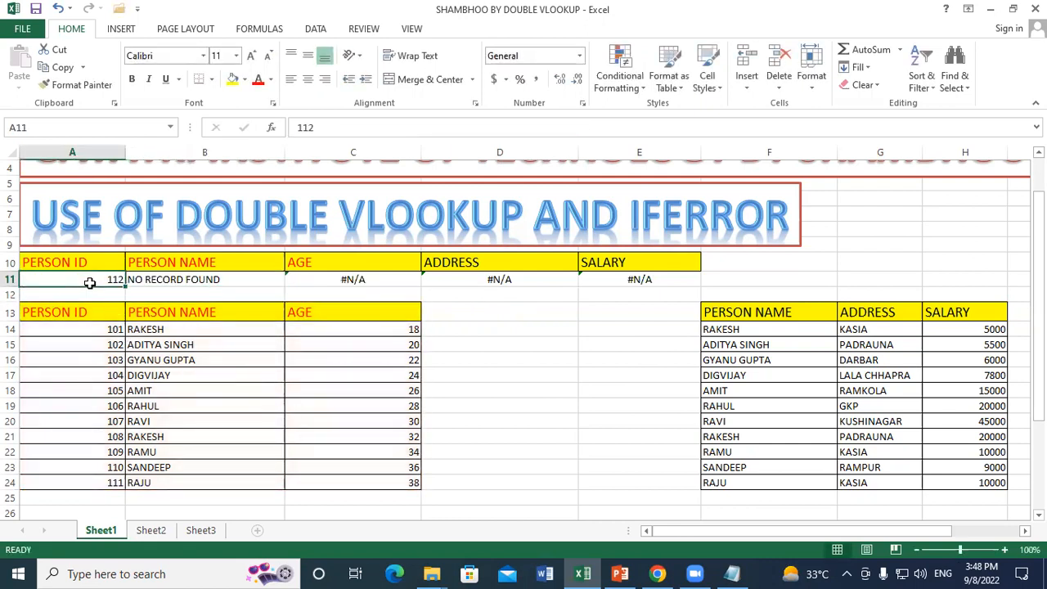
{"action": "type", "text": "101"}
{"action": "key", "text": "Return"}
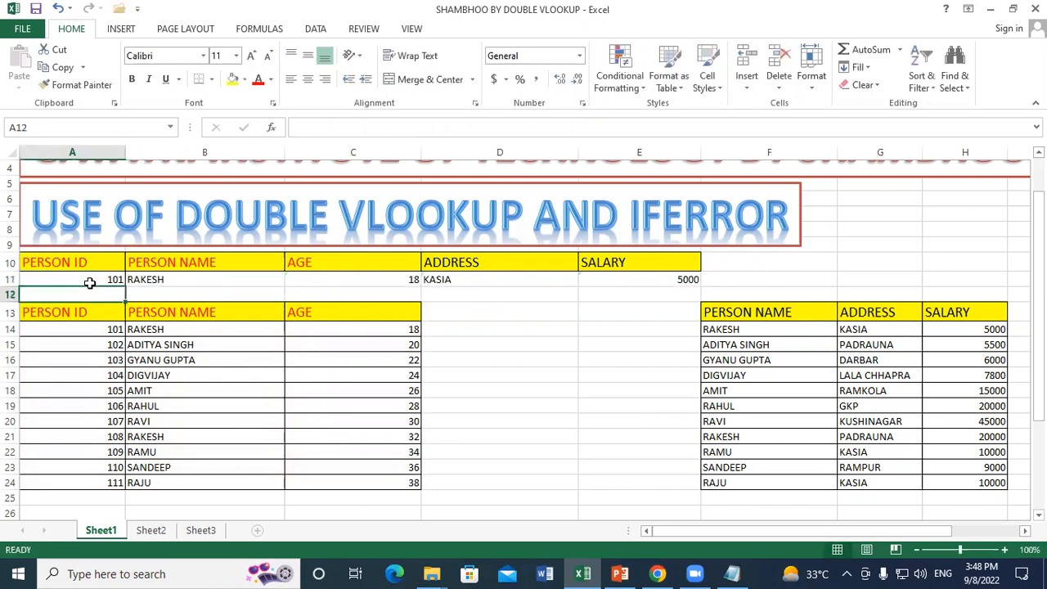
Set the person ID in A11 to 114 to test the IFERROR name lookup with a missing ID.
{"action": "left_click", "coordinate": [78, 278]}
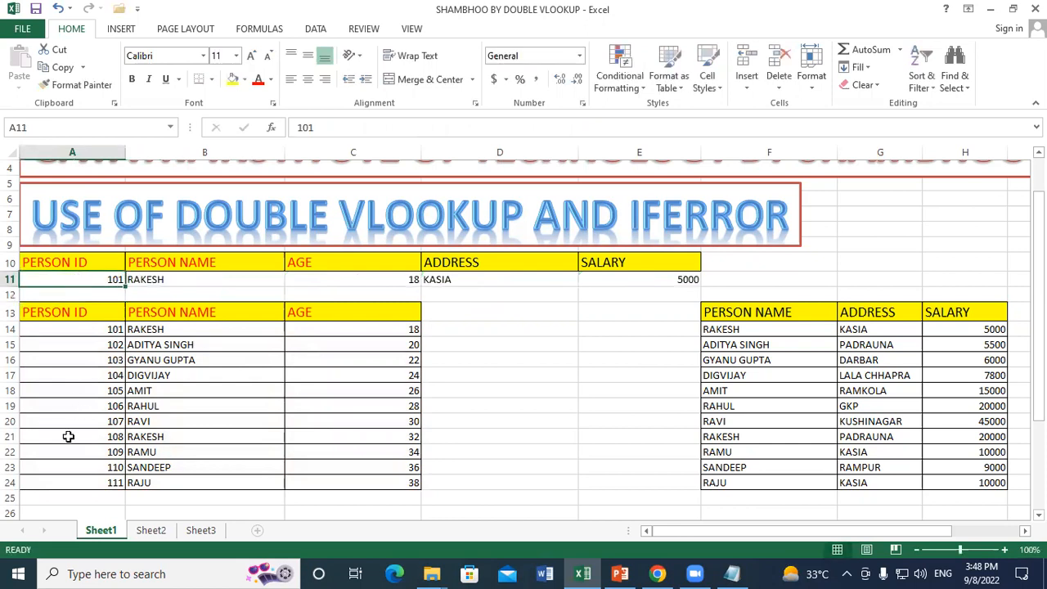
{"action": "scroll", "coordinate": [102, 399], "scroll_direction": "down", "scroll_amount": 1}
{"action": "scroll", "coordinate": [78, 384], "scroll_direction": "up", "scroll_amount": 1}
{"action": "type", "text": "114"}
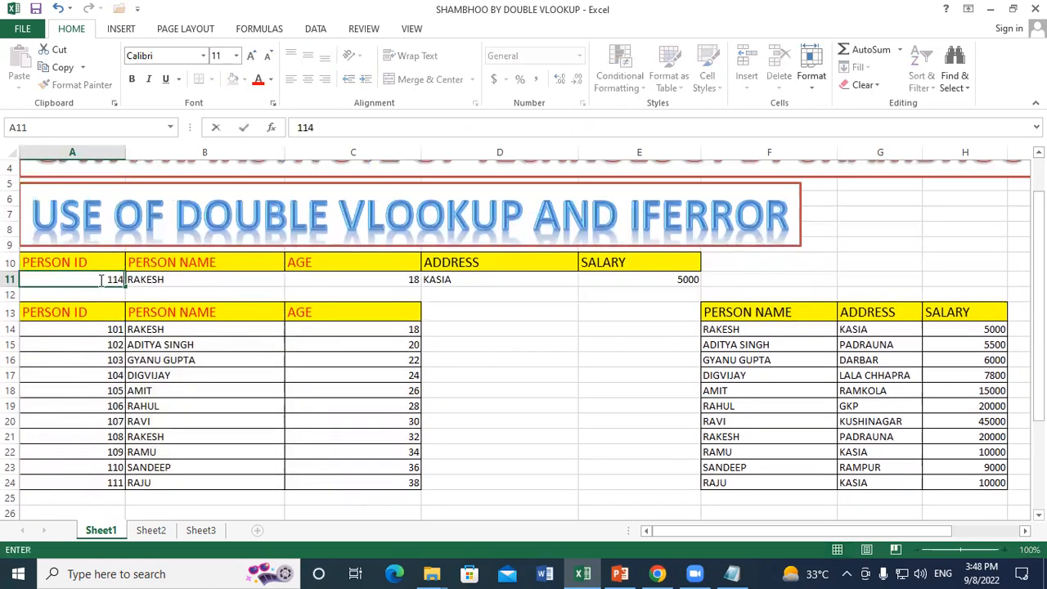
{"action": "key", "text": "Return"}
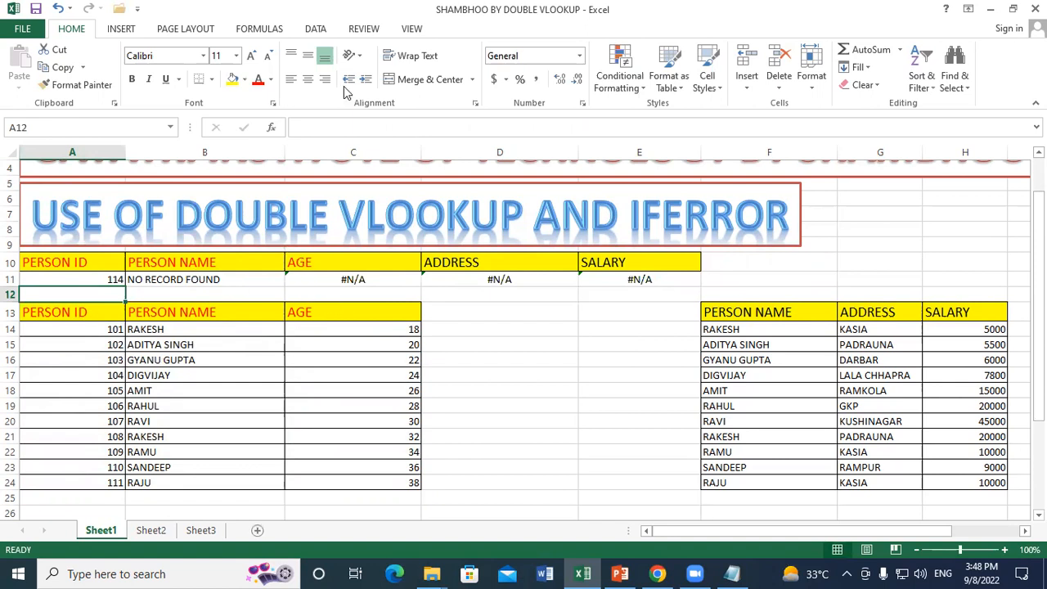
Wrap the age VLOOKUP formula in C11 in IFERROR with "NO RECORD" as the value if an error occurs.
{"action": "double_click", "coordinate": [336, 280]}
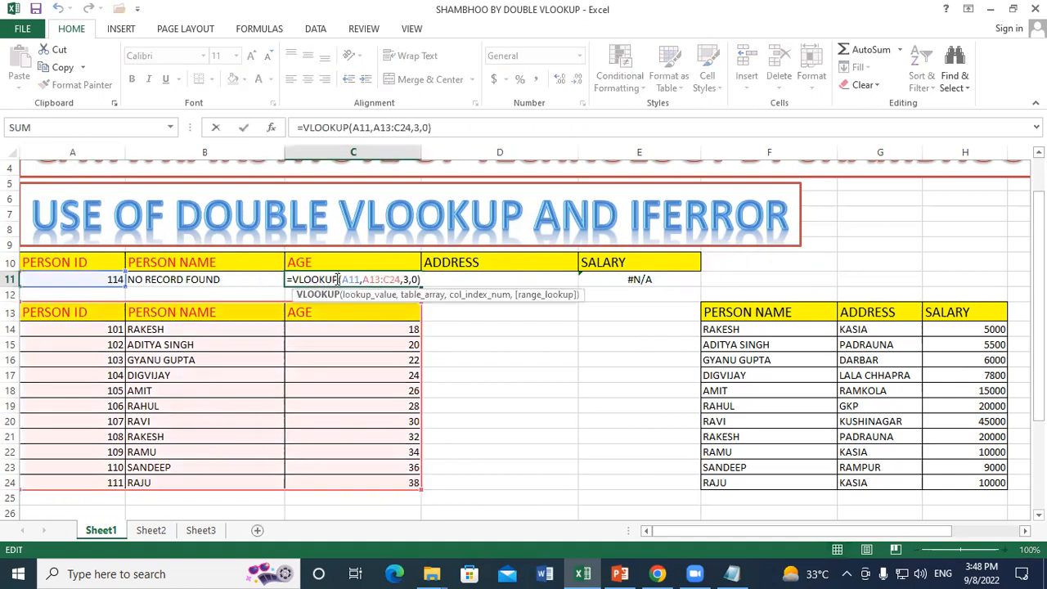
{"action": "left_click", "coordinate": [288, 279]}
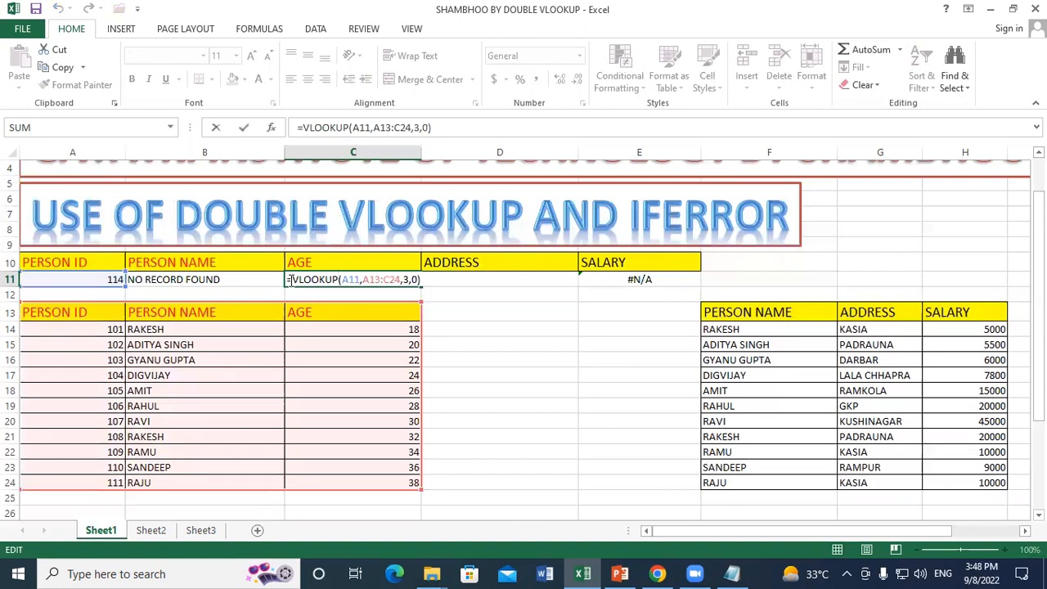
{"action": "type", "text": "IF"}
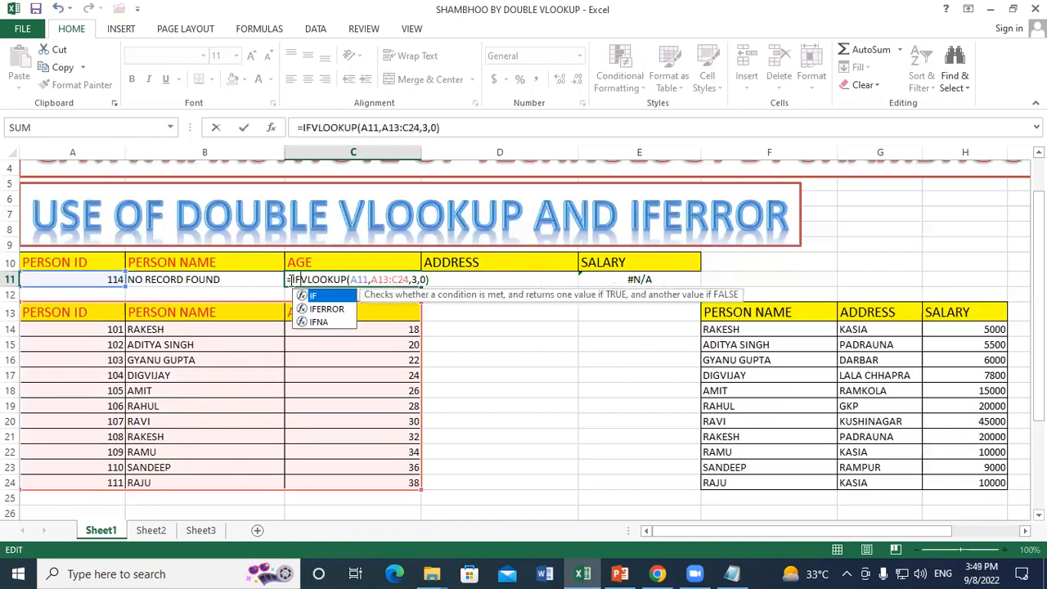
{"action": "double_click", "coordinate": [331, 309]}
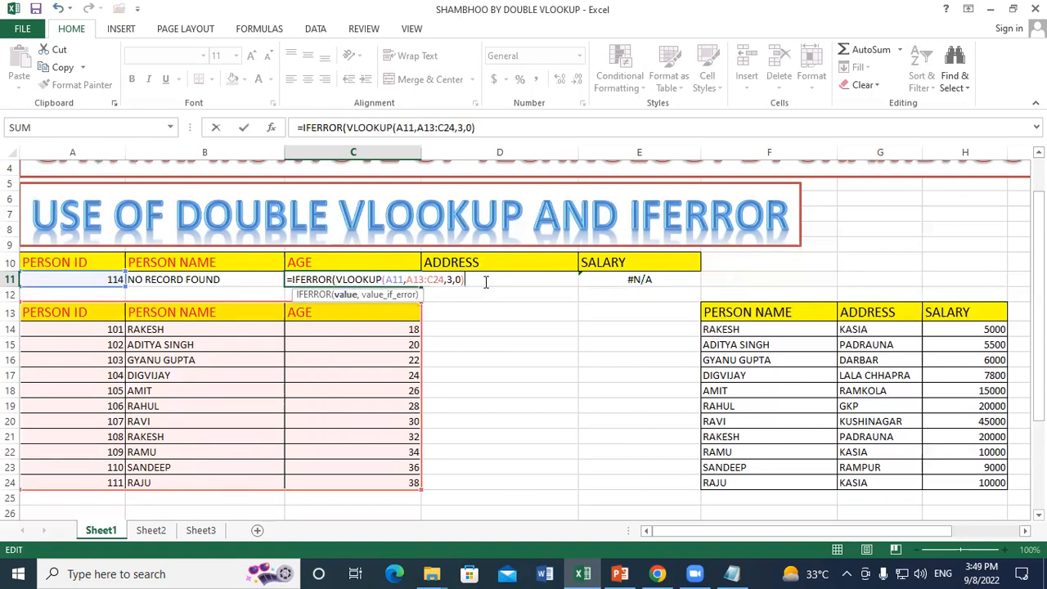
{"action": "type", "text": ","}
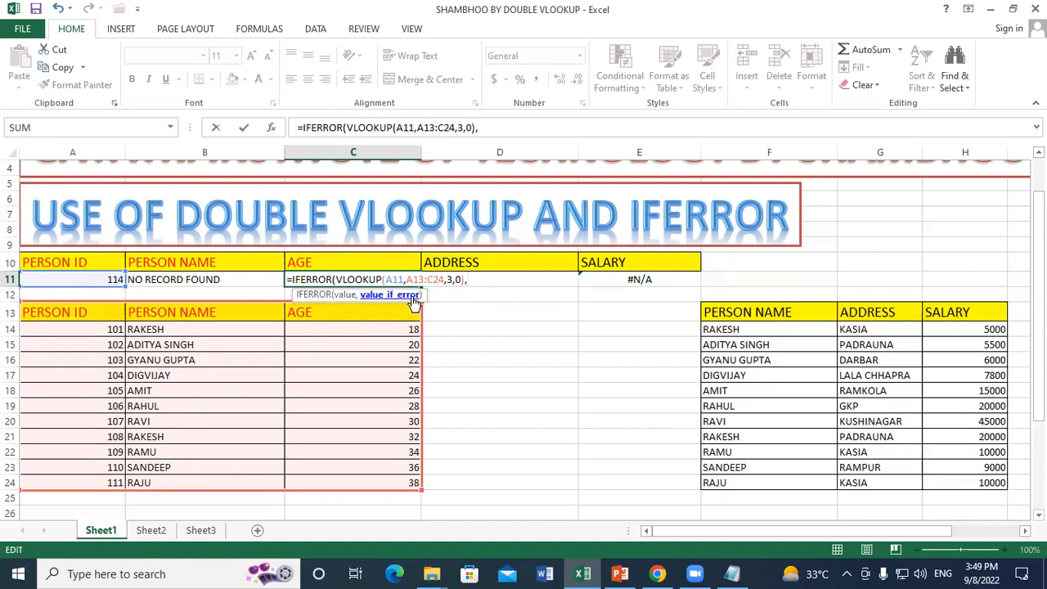
{"action": "type", "text": "\"NO"}
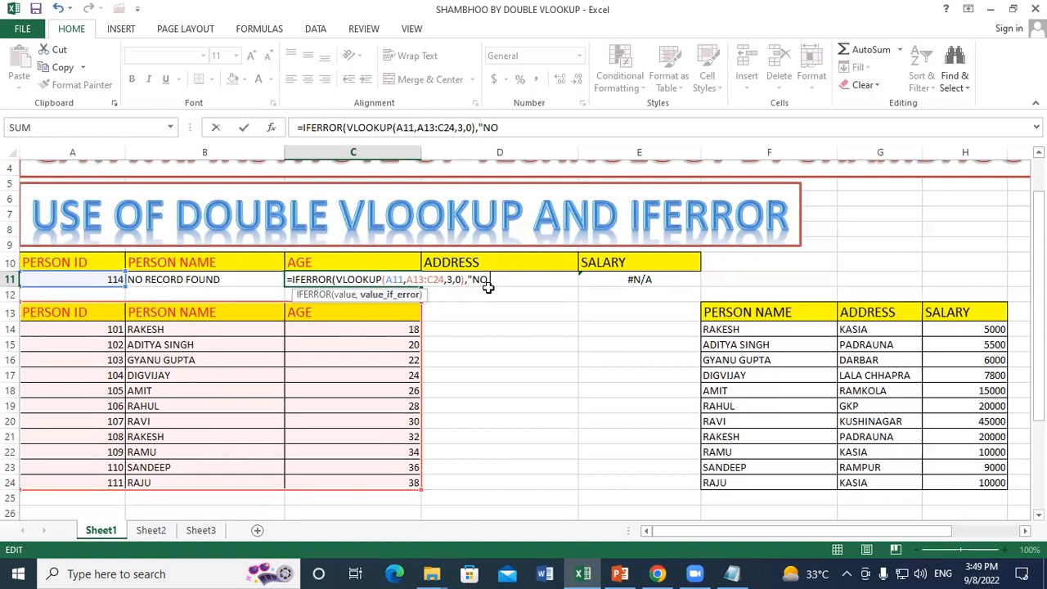
{"action": "type", "text": " RECORD\""}
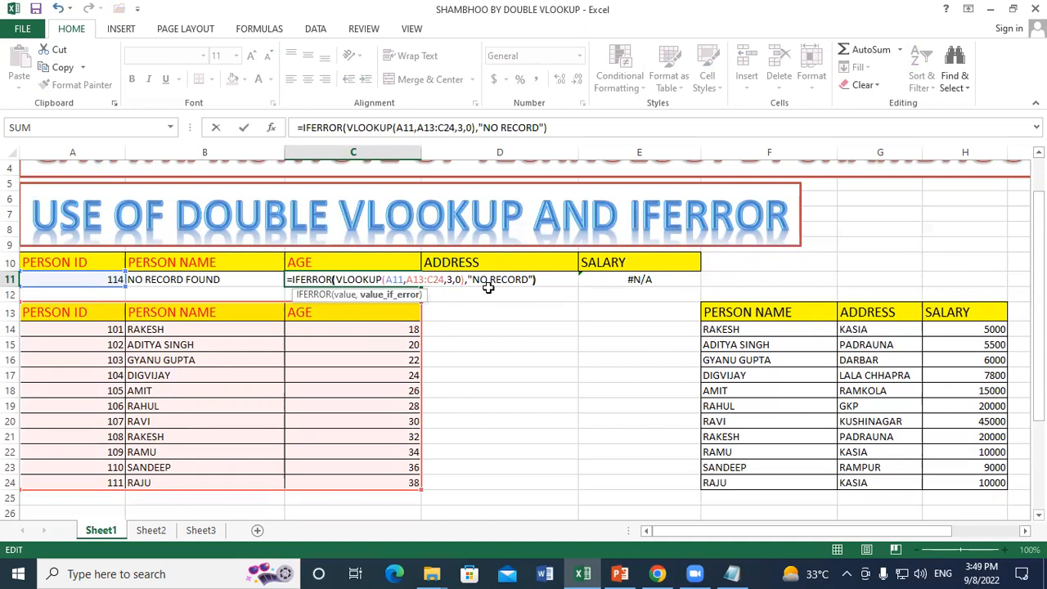
{"action": "type", "text": ")"}
{"action": "key", "text": "Return"}
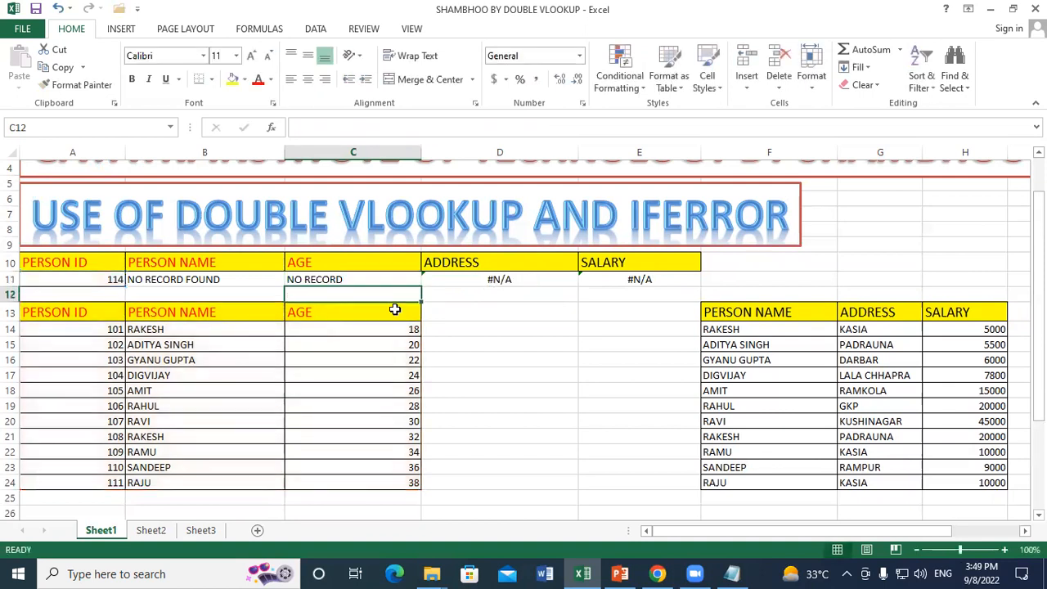
Examine the lookup results in row 11 and the nested VLOOKUP formulas for address and salary in D11 and E11.
{"action": "left_click", "coordinate": [453, 269]}
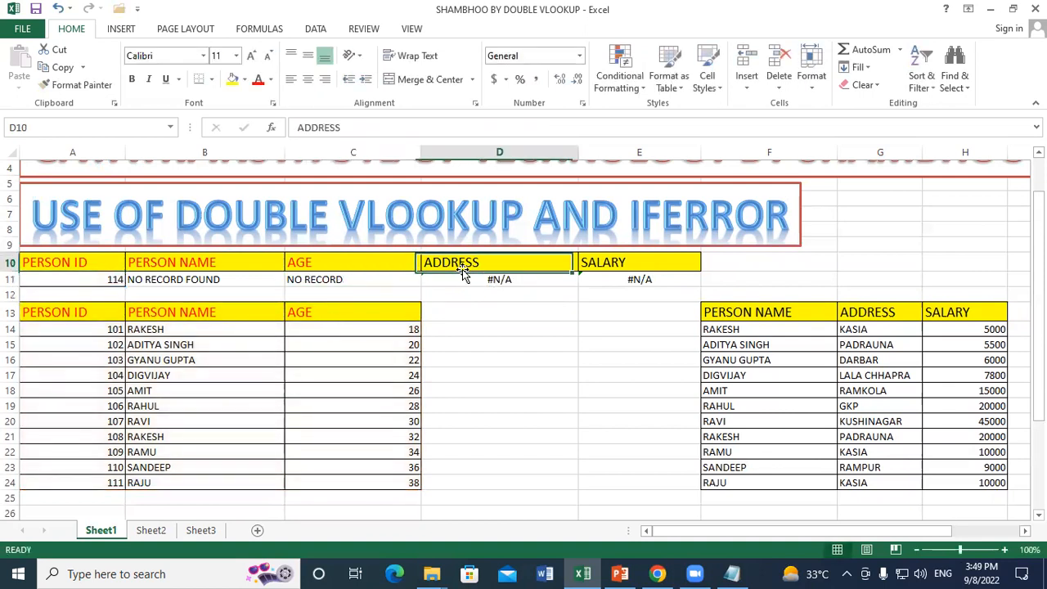
{"action": "left_click", "coordinate": [644, 281]}
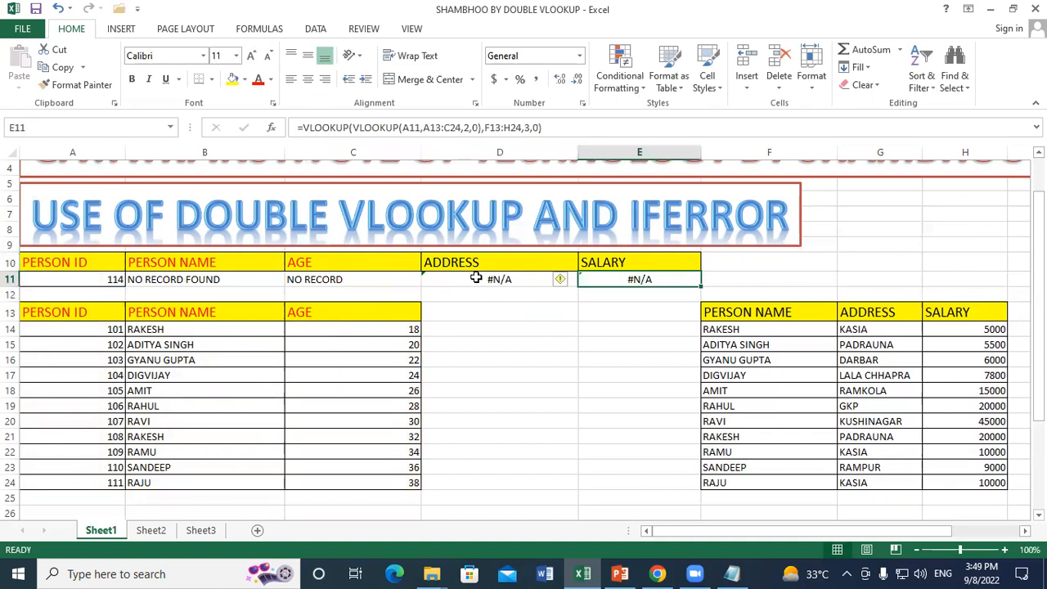
{"action": "left_click", "coordinate": [472, 278]}
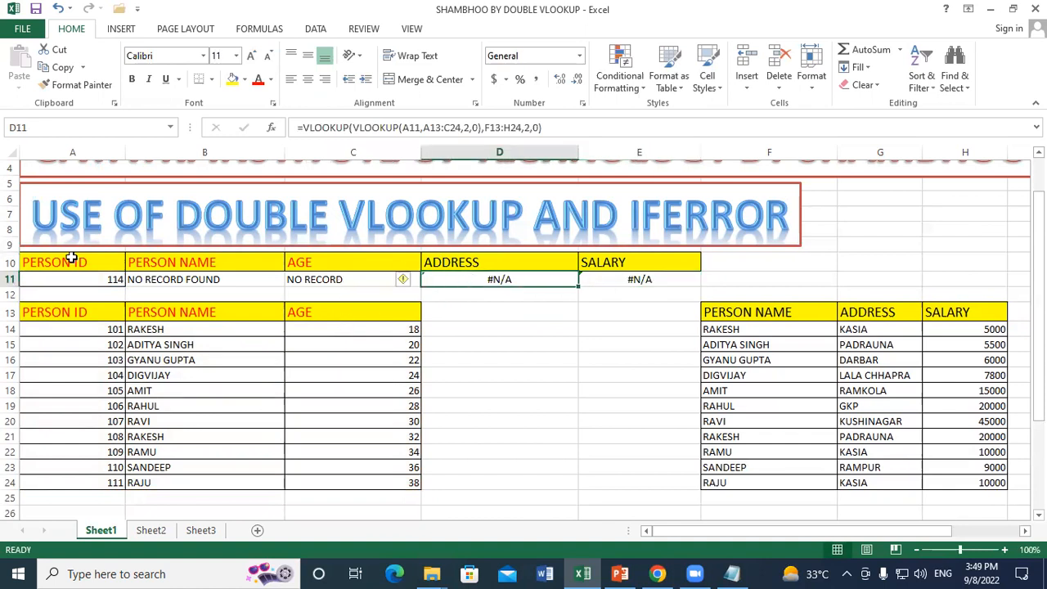
{"action": "left_click", "coordinate": [81, 278]}
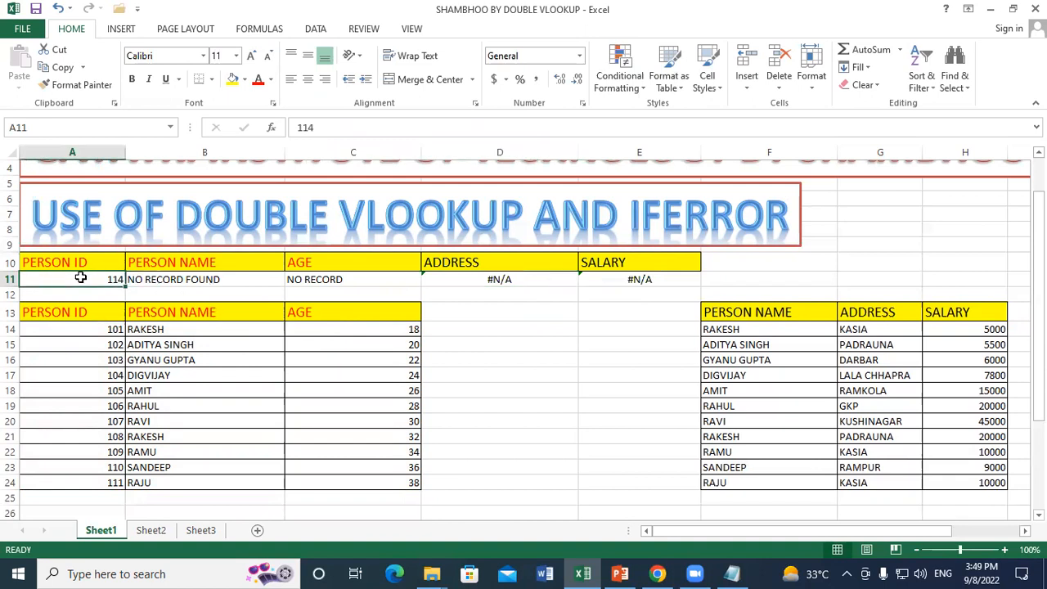
{"action": "left_click_drag", "start_coordinate": [205, 278], "coordinate": [635, 280]}
{"action": "left_click_drag", "start_coordinate": [638, 207], "coordinate": [794, 211]}
{"action": "left_click", "coordinate": [624, 347]}
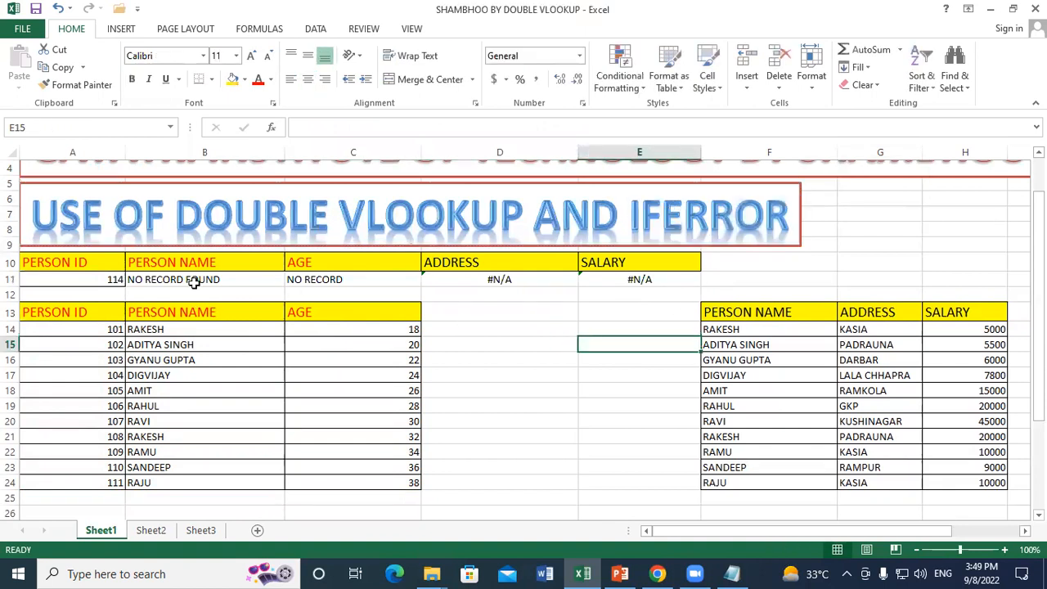
{"action": "left_click_drag", "start_coordinate": [638, 212], "coordinate": [804, 218]}
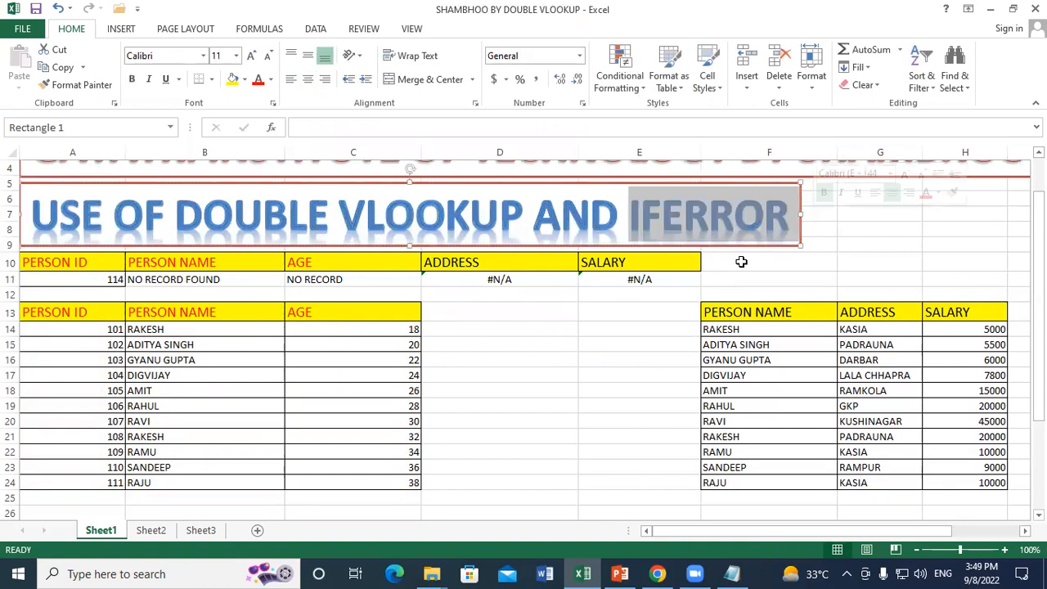
{"action": "left_click", "coordinate": [531, 328]}
{"action": "left_click", "coordinate": [521, 281]}
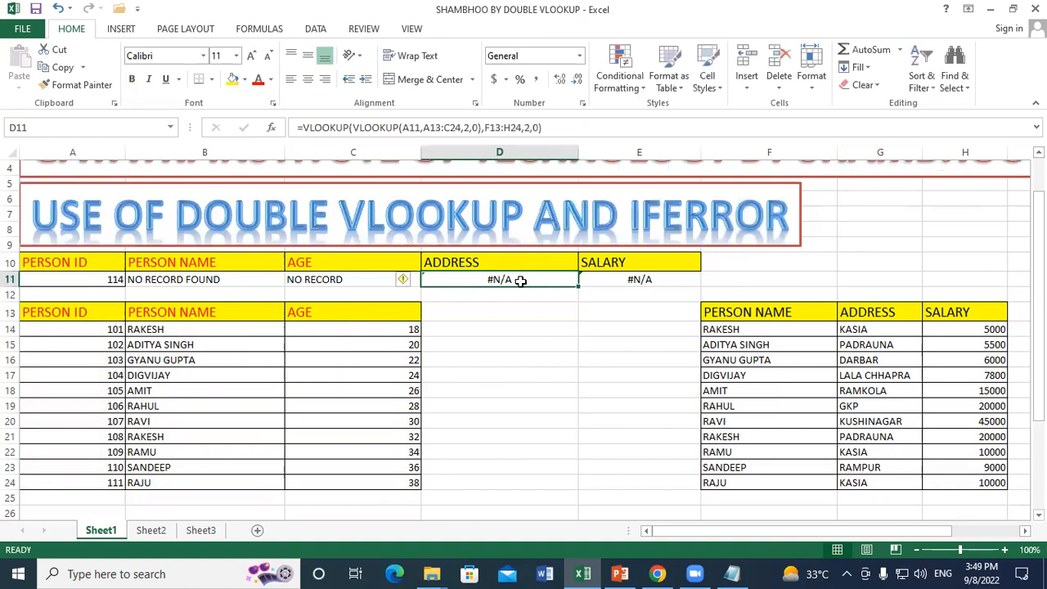
Delete the word FOUND, with the closing quote and parenthesis, from the end of the IFERROR formula in B11.
{"action": "double_click", "coordinate": [218, 280]}
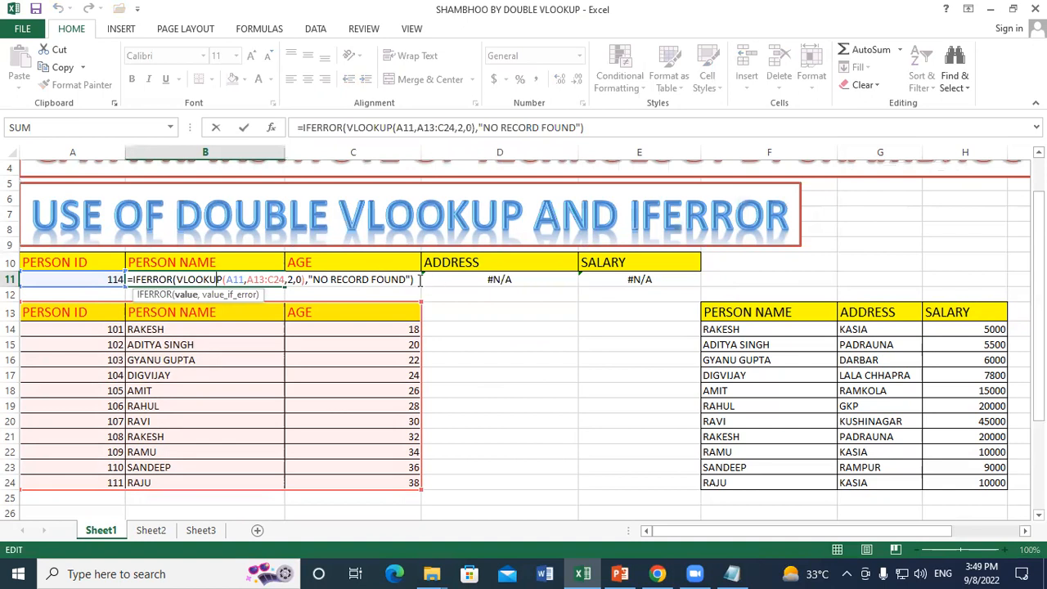
{"action": "left_click", "coordinate": [417, 279]}
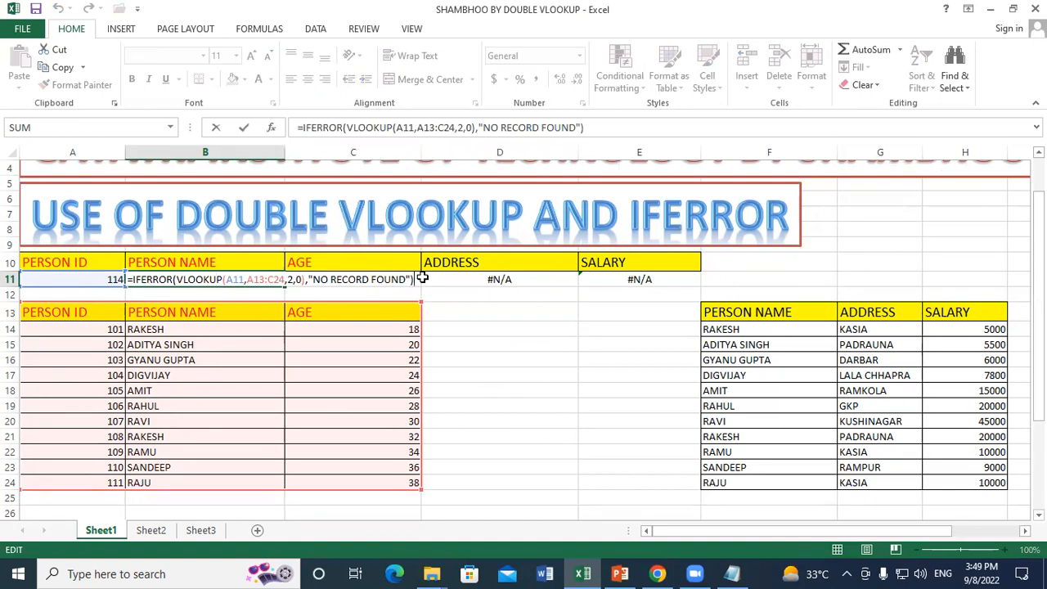
{"action": "key", "text": "BackSpace"}
{"action": "key", "text": "BackSpace"}
{"action": "key", "text": "BackSpace"}
{"action": "key", "text": "BackSpace"}
{"action": "key", "text": "BackSpace"}
{"action": "key", "text": "BackSpace"}
{"action": "key", "text": "BackSpace"}
{"action": "key", "text": "BackSpace"}
{"action": "key", "text": "BackSpace"}
{"action": "key", "text": "BackSpace"}
{"action": "key", "text": "BackSpace"}
{"action": "key", "text": "BackSpace"}
{"action": "key", "text": "BackSpace"}
{"action": "key", "text": "BackSpace"}
{"action": "key", "text": "BackSpace"}
{"action": "key", "text": "BackSpace"}
{"action": "key", "text": "BackSpace"}
{"action": "key", "text": "BackSpace"}
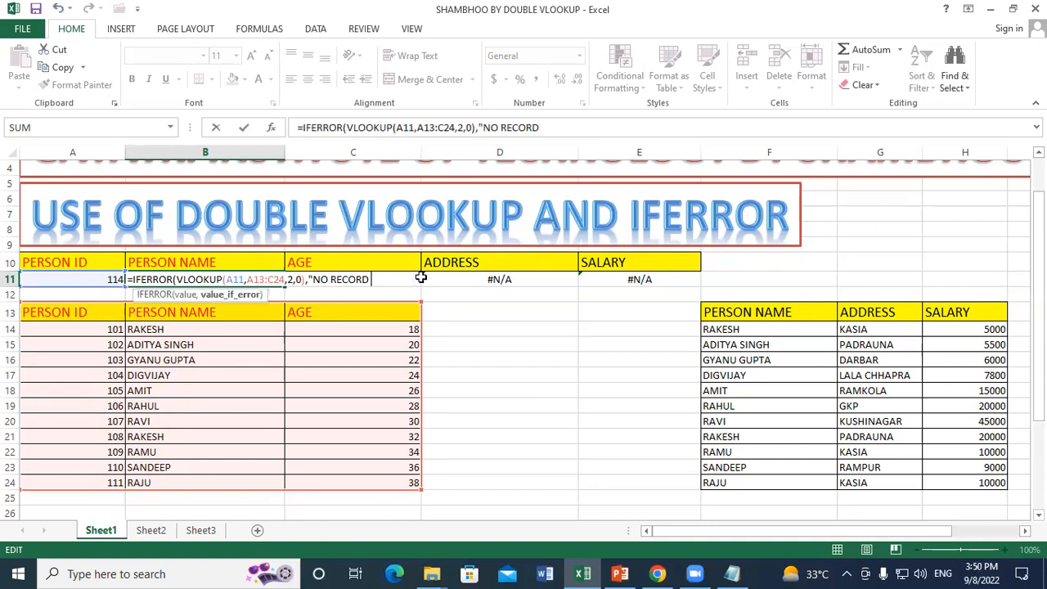